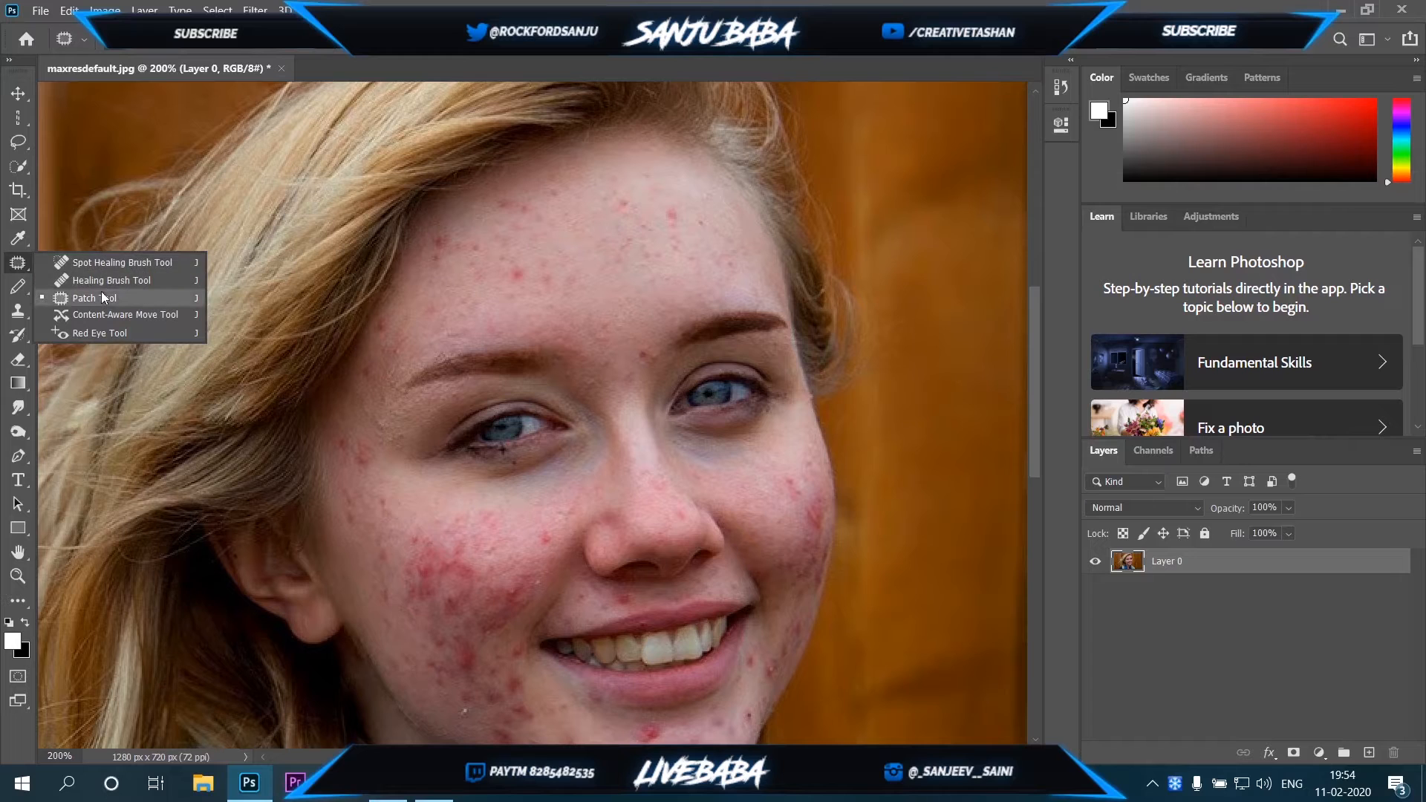
# - Remove the acne spots across the upper forehead with the Patch tool, replacing them with nearby clear skin
pyautogui.click(101, 297)
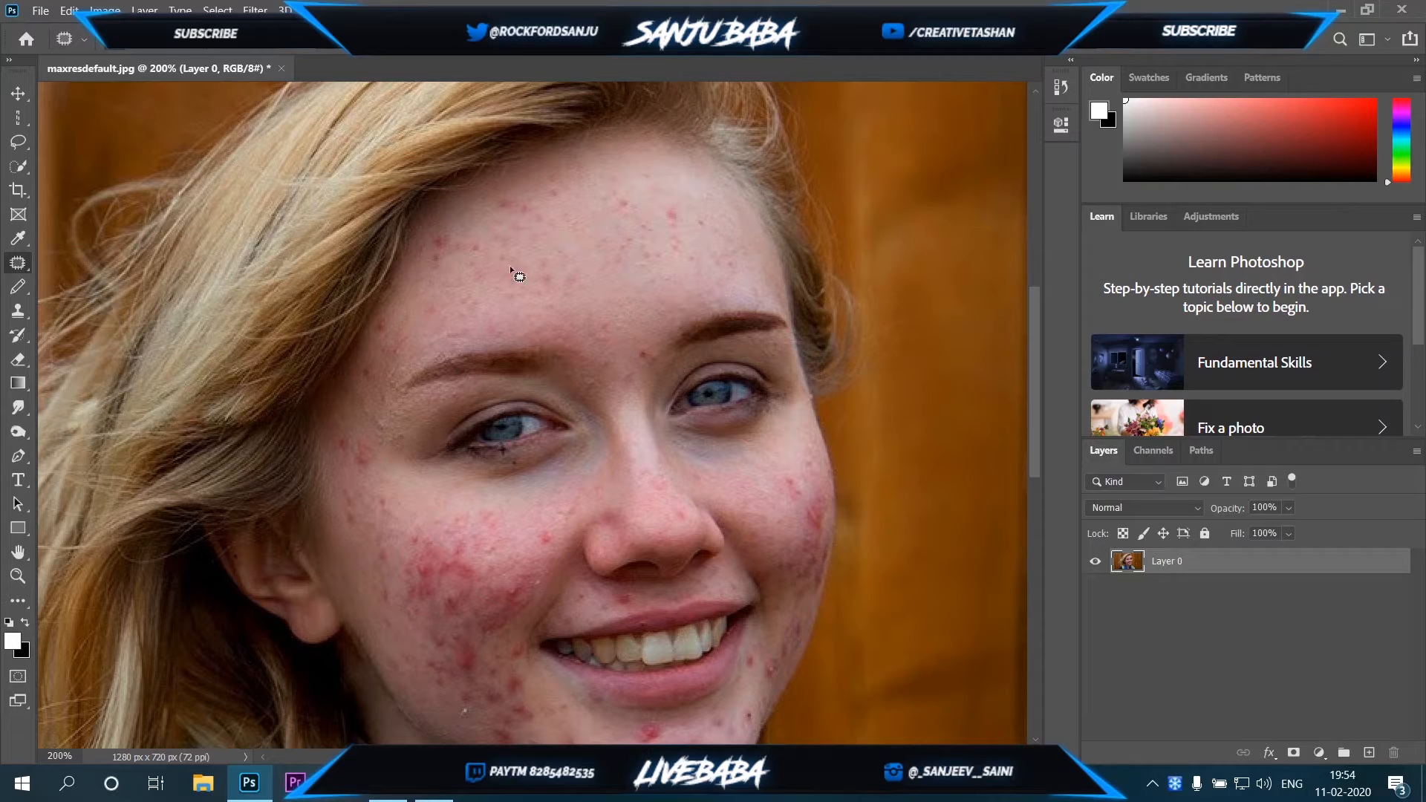
pyautogui.moveTo(518, 200); pyautogui.dragTo(509, 196)
pyautogui.moveTo(520, 210)
pyautogui.mouseDown()
pyautogui.moveTo(531, 189)
pyautogui.moveTo(564, 186)
pyautogui.mouseUp()
pyautogui.moveTo(563, 187); pyautogui.dragTo(601, 173)
pyautogui.moveTo(618, 191); pyautogui.dragTo(632, 188)
pyautogui.moveTo(618, 195)
pyautogui.mouseDown()
pyautogui.moveTo(649, 174)
pyautogui.moveTo(657, 192)
pyautogui.moveTo(646, 181)
pyautogui.mouseUp()
pyautogui.moveTo(438, 232)
pyautogui.mouseDown()
pyautogui.moveTo(480, 239)
pyautogui.moveTo(431, 239)
pyautogui.mouseUp()
pyautogui.moveTo(524, 258); pyautogui.dragTo(526, 260)
pyautogui.moveTo(530, 273); pyautogui.dragTo(514, 217)
pyautogui.moveTo(625, 186)
pyautogui.mouseDown()
pyautogui.moveTo(650, 177)
pyautogui.moveTo(705, 214)
pyautogui.mouseUp()
pyautogui.hotkey('ctrl', 'd')
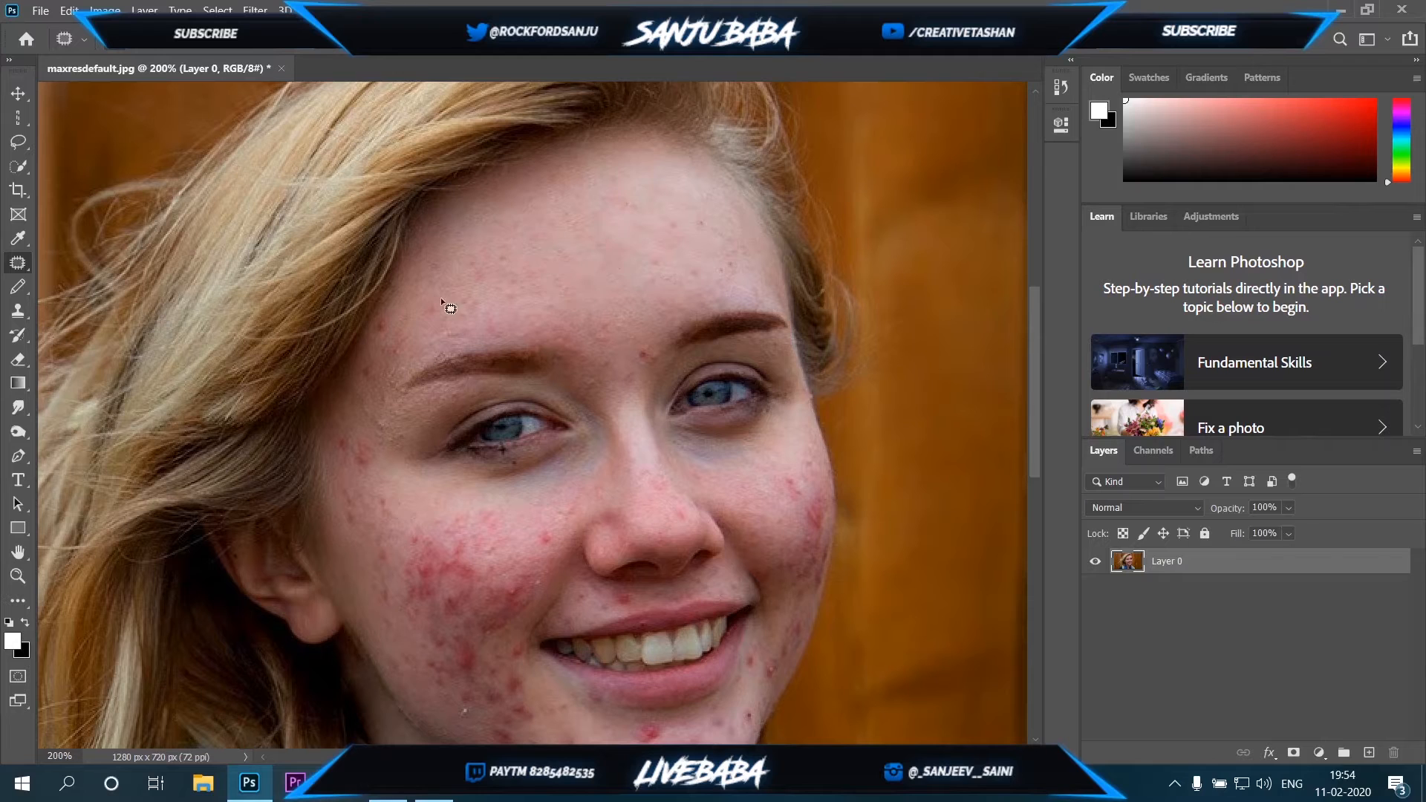
# - Patch the remaining red spots on the lower forehead above the eyebrows and clear the selection
pyautogui.moveTo(508, 286); pyautogui.dragTo(539, 279)
pyautogui.hotkey('ctrl', 'd')
pyautogui.moveTo(657, 238); pyautogui.dragTo(665, 249)
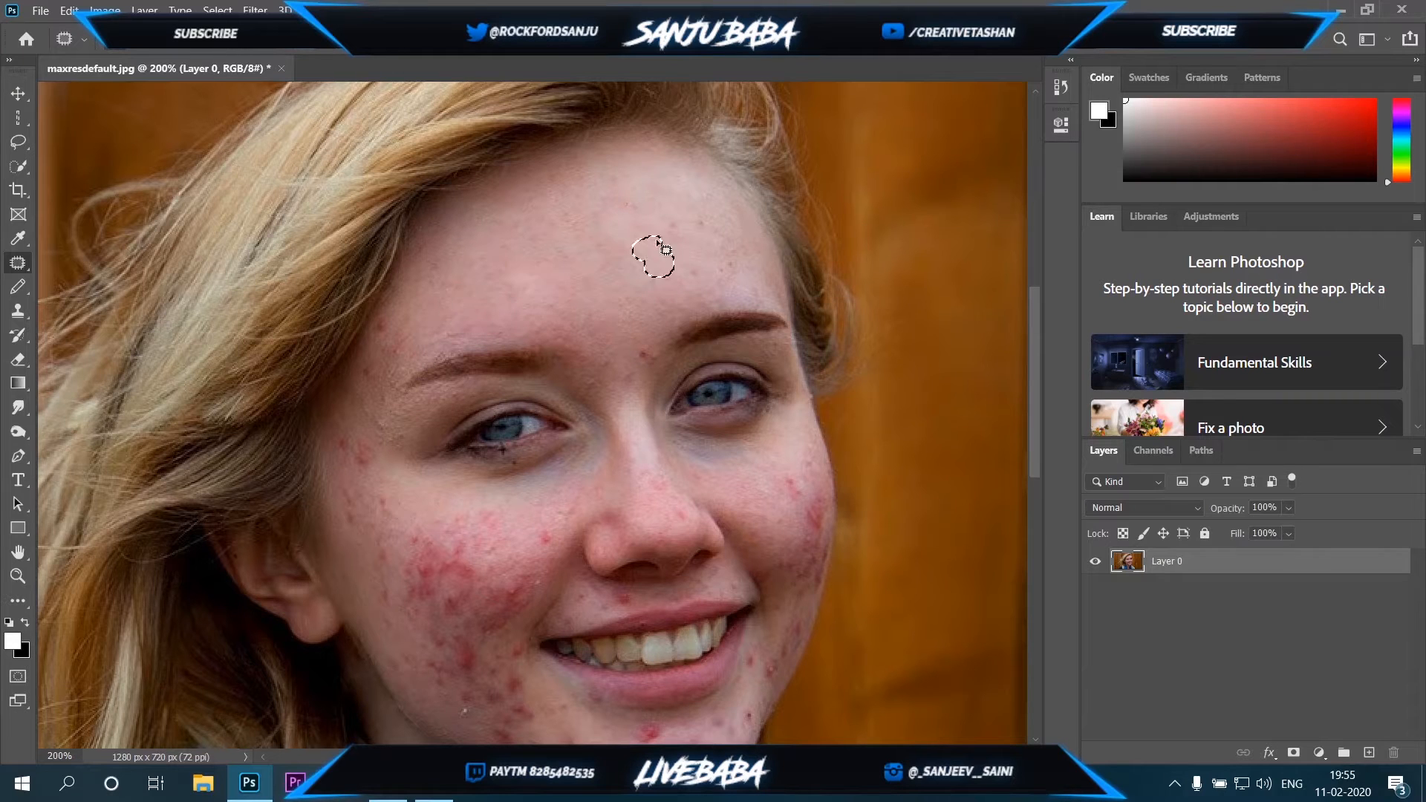
pyautogui.hotkey('ctrl', 'd')
pyautogui.hotkey('ctrl', 'd')
# - Patch the small spots on the near outer cheek, between the temple and the ear, with clean skin
pyautogui.scroll(-2, 376, 357)
pyautogui.moveTo(391, 348); pyautogui.dragTo(379, 378)
pyautogui.moveTo(374, 396)
pyautogui.mouseDown()
pyautogui.moveTo(408, 375)
pyautogui.moveTo(399, 409)
pyautogui.mouseUp()
pyautogui.moveTo(405, 431)
pyautogui.mouseDown()
pyautogui.moveTo(436, 419)
pyautogui.moveTo(379, 401)
pyautogui.mouseUp()
pyautogui.moveTo(379, 417); pyautogui.dragTo(418, 386)
# - Patch the large inflamed acne area on the near cheek below the eye using smoother surrounding skin
pyautogui.moveTo(408, 474); pyautogui.dragTo(412, 479)
pyautogui.moveTo(407, 494)
pyautogui.mouseDown()
pyautogui.moveTo(476, 439)
pyautogui.moveTo(462, 429)
pyautogui.mouseUp()
pyautogui.moveTo(446, 449); pyautogui.dragTo(483, 424)
pyautogui.moveTo(512, 426); pyautogui.dragTo(520, 405)
pyautogui.moveTo(512, 406); pyautogui.dragTo(456, 413)
pyautogui.moveTo(504, 417); pyautogui.dragTo(514, 423)
pyautogui.moveTo(517, 428)
pyautogui.mouseDown()
pyautogui.moveTo(484, 428)
pyautogui.moveTo(567, 426)
pyautogui.mouseUp()
pyautogui.moveTo(568, 434)
pyautogui.mouseDown()
pyautogui.moveTo(560, 421)
pyautogui.moveTo(548, 447)
pyautogui.moveTo(489, 459)
pyautogui.mouseUp()
pyautogui.moveTo(471, 487)
pyautogui.mouseDown()
pyautogui.moveTo(453, 448)
pyautogui.moveTo(541, 473)
pyautogui.moveTo(553, 462)
pyautogui.moveTo(509, 473)
pyautogui.mouseUp()
pyautogui.moveTo(522, 497)
pyautogui.mouseDown()
pyautogui.moveTo(488, 551)
pyautogui.moveTo(465, 551)
pyautogui.mouseUp()
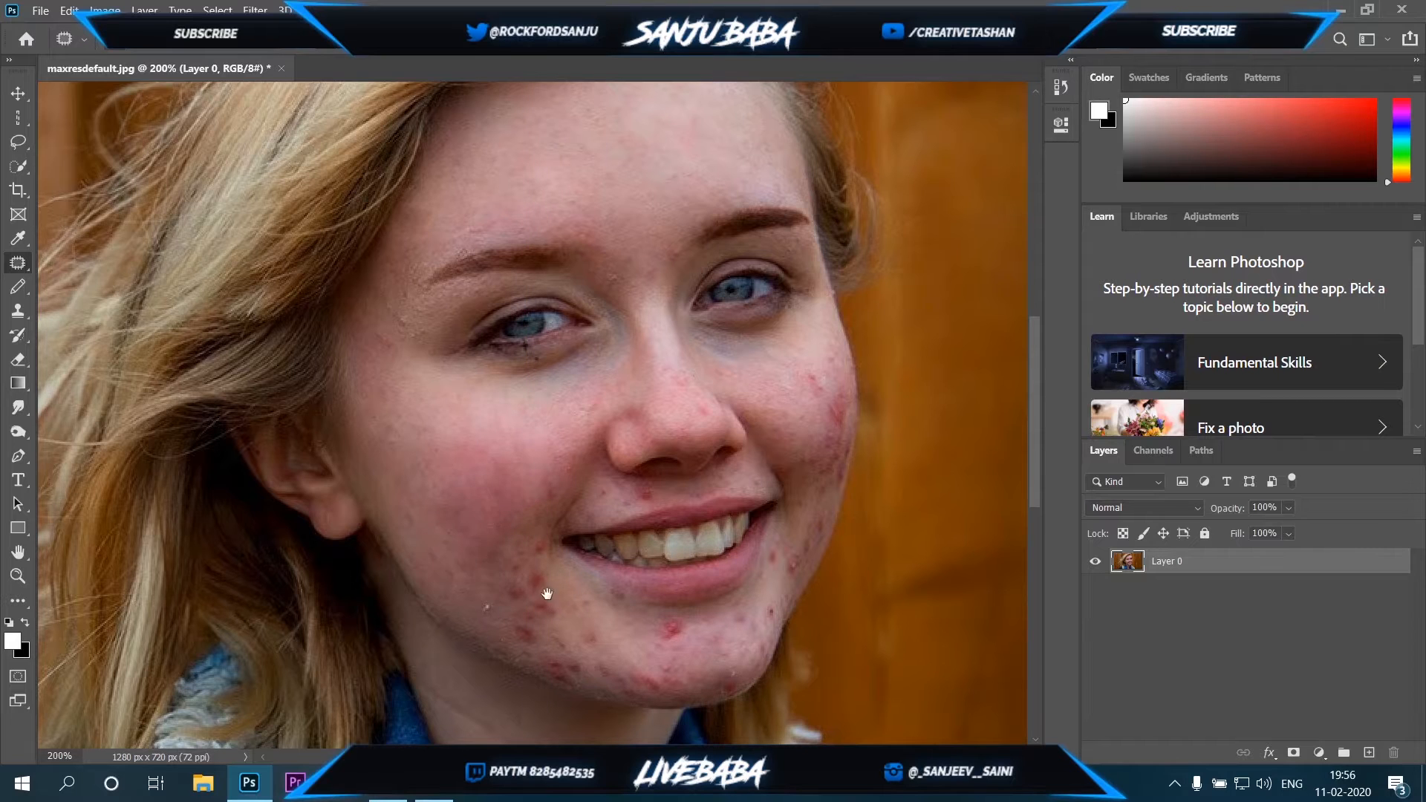
# - Smooth the already patched near cheek and its lower edge with larger patch selections
pyautogui.moveTo(542, 589); pyautogui.dragTo(490, 465)
pyautogui.moveTo(473, 401); pyautogui.dragTo(496, 388)
pyautogui.moveTo(424, 318)
pyautogui.mouseDown()
pyautogui.moveTo(446, 416)
pyautogui.moveTo(430, 319)
pyautogui.mouseUp()
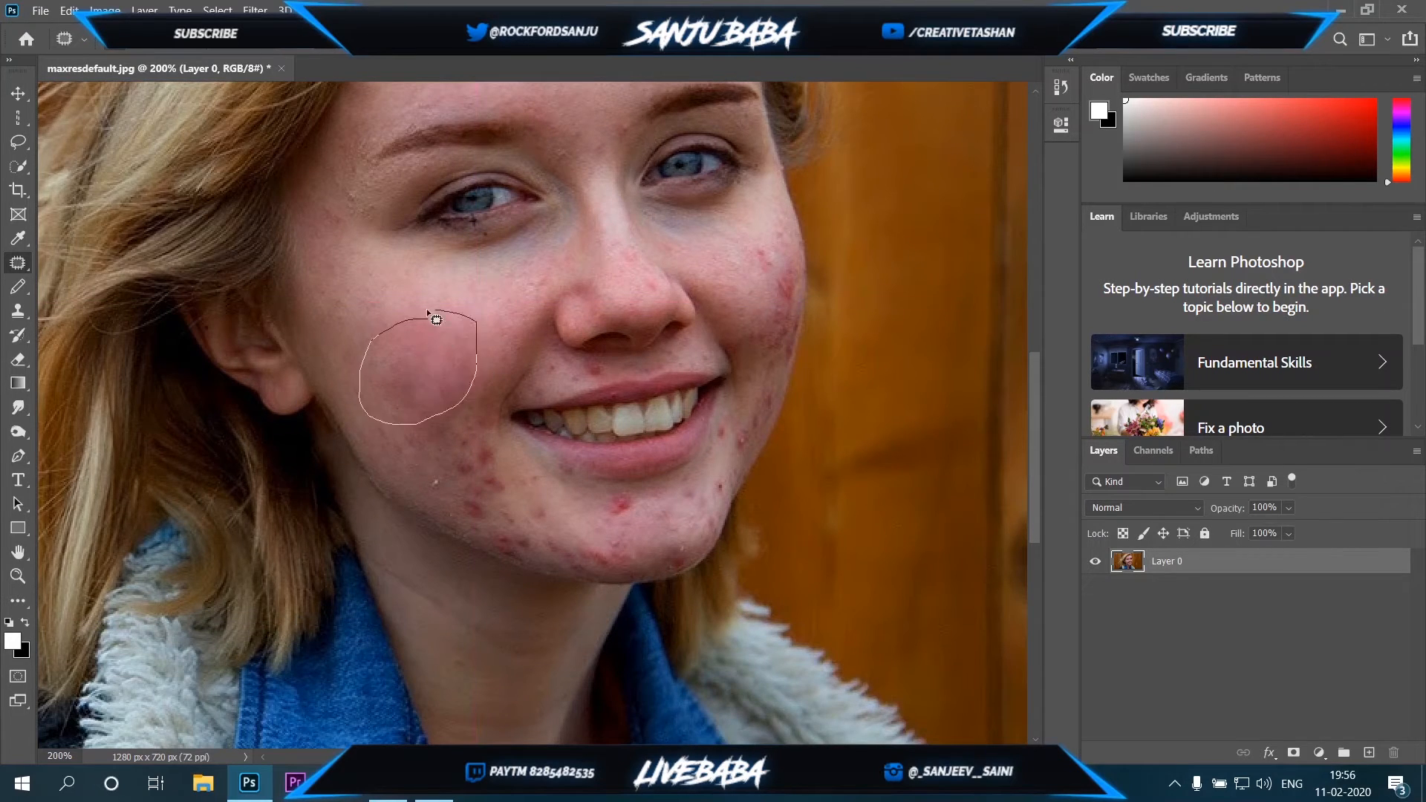
pyautogui.click(462, 404)
pyautogui.moveTo(408, 426); pyautogui.dragTo(382, 369)
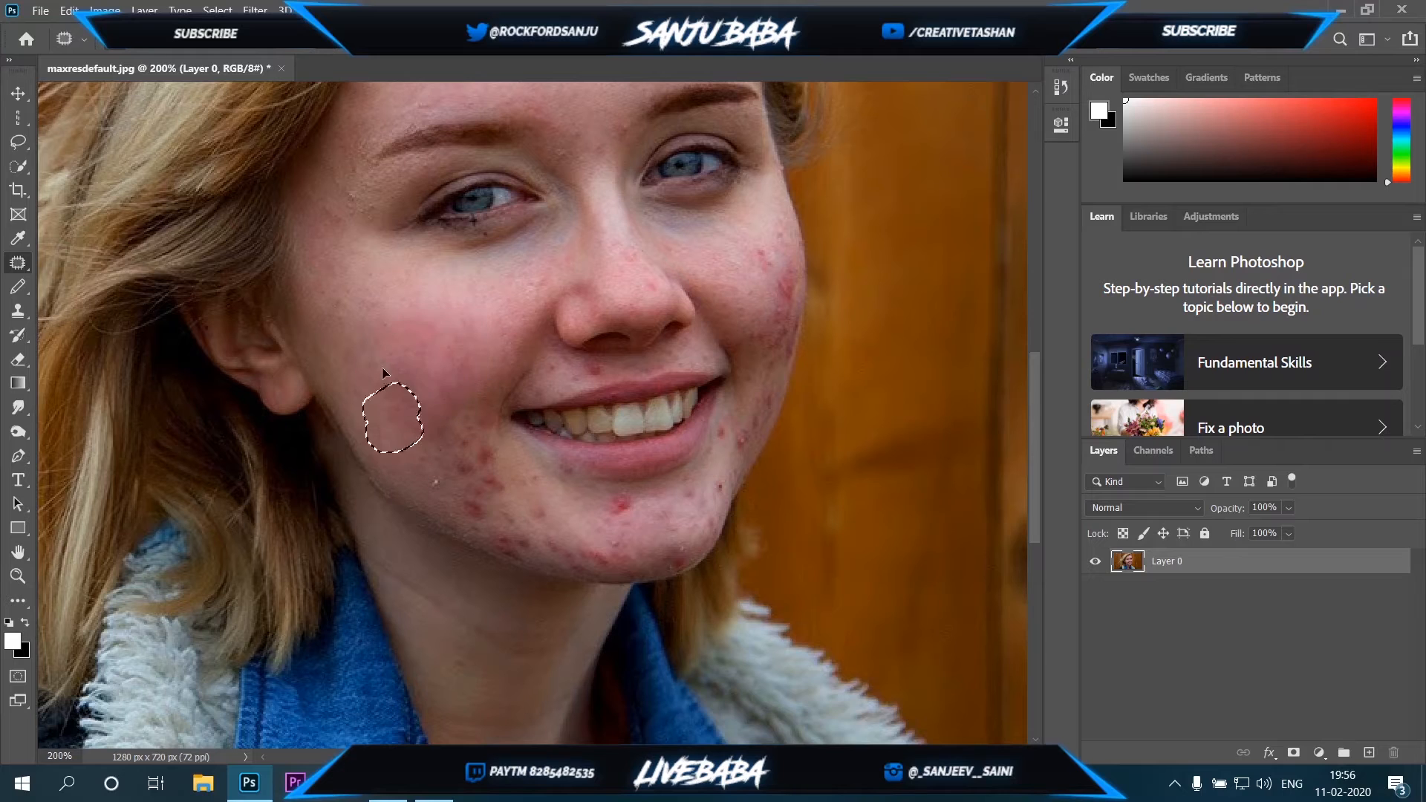
# - Patch the acne beside the near corner of the mouth, along the jawline and on the chin
pyautogui.moveTo(459, 429)
pyautogui.mouseDown()
pyautogui.moveTo(494, 498)
pyautogui.moveTo(464, 429)
pyautogui.mouseUp()
pyautogui.moveTo(476, 464); pyautogui.dragTo(416, 438)
pyautogui.moveTo(491, 475)
pyautogui.mouseDown()
pyautogui.moveTo(466, 401)
pyautogui.moveTo(475, 503)
pyautogui.moveTo(547, 479)
pyautogui.mouseUp()
pyautogui.click(497, 525)
pyautogui.moveTo(436, 455); pyautogui.dragTo(464, 455)
pyautogui.moveTo(476, 485)
pyautogui.mouseDown()
pyautogui.moveTo(542, 478)
pyautogui.moveTo(512, 528)
pyautogui.moveTo(514, 507)
pyautogui.mouseUp()
pyautogui.moveTo(521, 517)
pyautogui.mouseDown()
pyautogui.moveTo(510, 487)
pyautogui.moveTo(499, 532)
pyautogui.mouseUp()
pyautogui.moveTo(516, 546)
pyautogui.mouseDown()
pyautogui.moveTo(545, 506)
pyautogui.moveTo(603, 505)
pyautogui.mouseUp()
pyautogui.click(545, 505)
pyautogui.moveTo(622, 508)
pyautogui.mouseDown()
pyautogui.moveTo(611, 552)
pyautogui.moveTo(572, 544)
pyautogui.moveTo(613, 574)
pyautogui.moveTo(603, 526)
pyautogui.mouseUp()
pyautogui.moveTo(631, 546); pyautogui.dragTo(566, 562)
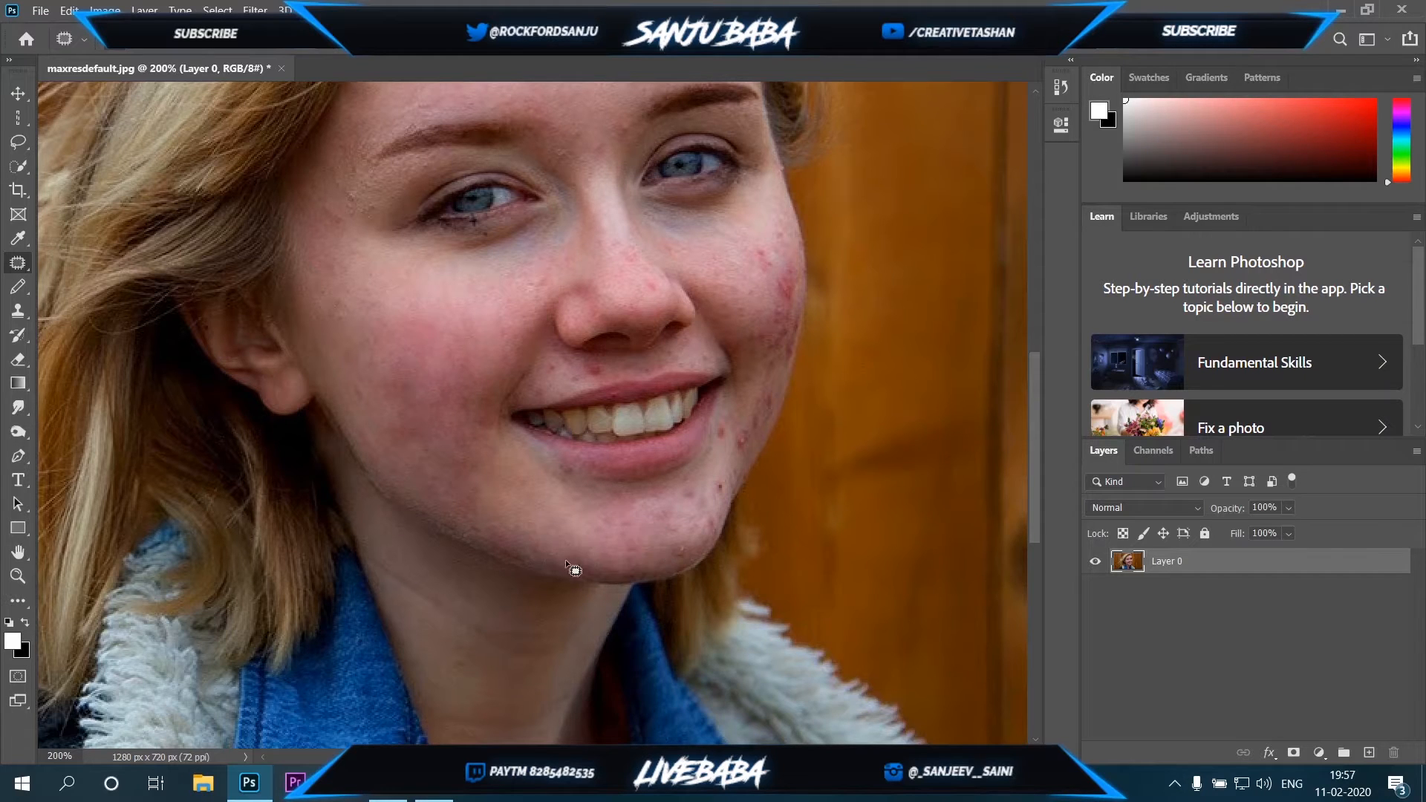
# - Patch the spot above the upper lip and the acne on the far cheek
pyautogui.click(538, 505)
pyautogui.moveTo(611, 359); pyautogui.dragTo(543, 451)
pyautogui.moveTo(536, 461)
pyautogui.mouseDown()
pyautogui.moveTo(484, 470)
pyautogui.moveTo(523, 476)
pyautogui.mouseUp()
pyautogui.click(523, 476)
pyautogui.moveTo(691, 352); pyautogui.dragTo(696, 352)
pyautogui.moveTo(700, 347)
pyautogui.mouseDown()
pyautogui.moveTo(687, 392)
pyautogui.moveTo(727, 371)
pyautogui.moveTo(722, 397)
pyautogui.mouseUp()
pyautogui.click(716, 305)
pyautogui.moveTo(715, 414)
pyautogui.mouseDown()
pyautogui.moveTo(701, 342)
pyautogui.moveTo(723, 402)
pyautogui.moveTo(711, 465)
pyautogui.mouseUp()
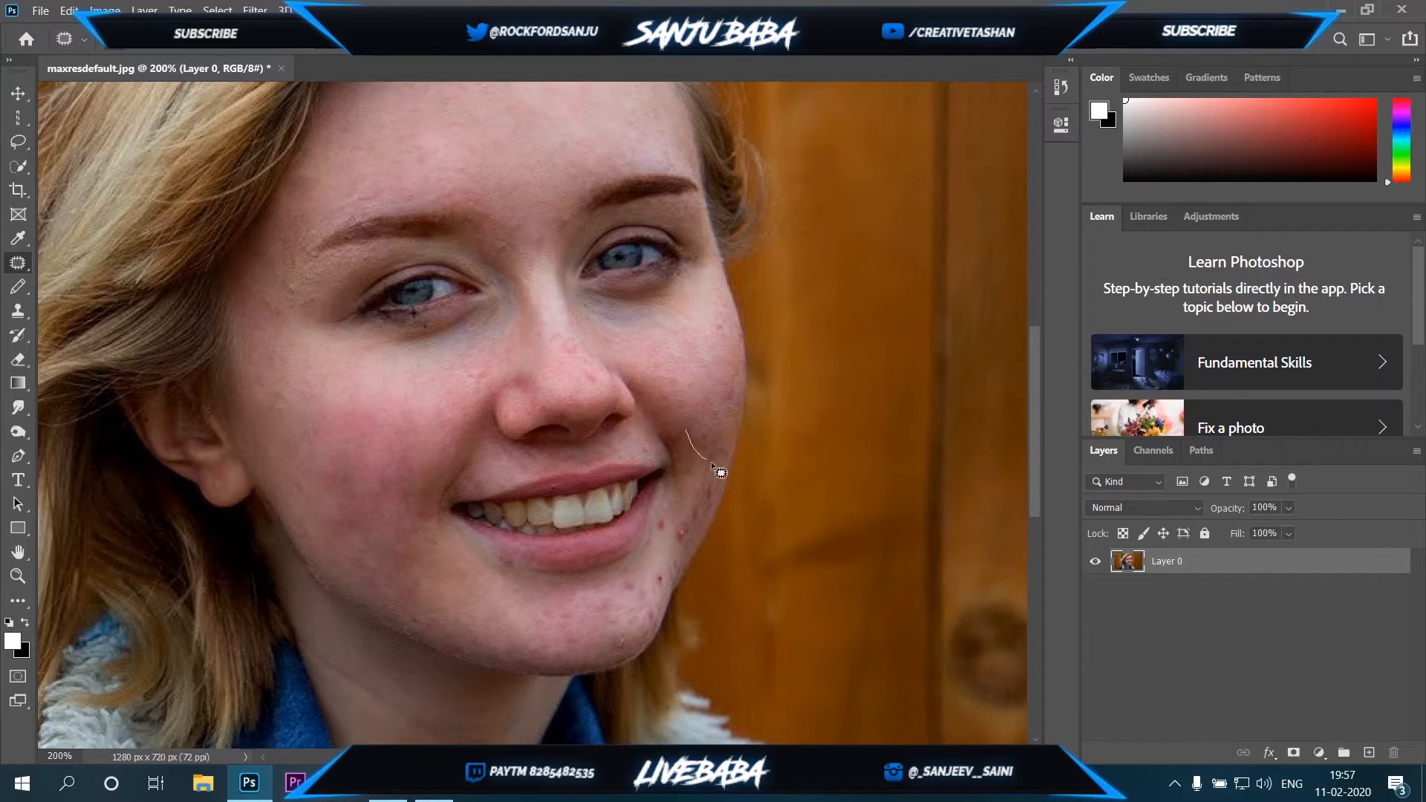
# - Patch the leftover spots on the far side of the chin below the mouth corner
pyautogui.moveTo(654, 573)
pyautogui.mouseDown()
pyautogui.moveTo(624, 590)
pyautogui.moveTo(617, 630)
pyautogui.mouseUp()
pyautogui.moveTo(615, 641)
pyautogui.mouseDown()
pyautogui.moveTo(594, 618)
pyautogui.moveTo(613, 597)
pyautogui.mouseUp()
pyautogui.click(697, 308)
pyautogui.moveTo(607, 603); pyautogui.dragTo(638, 572)
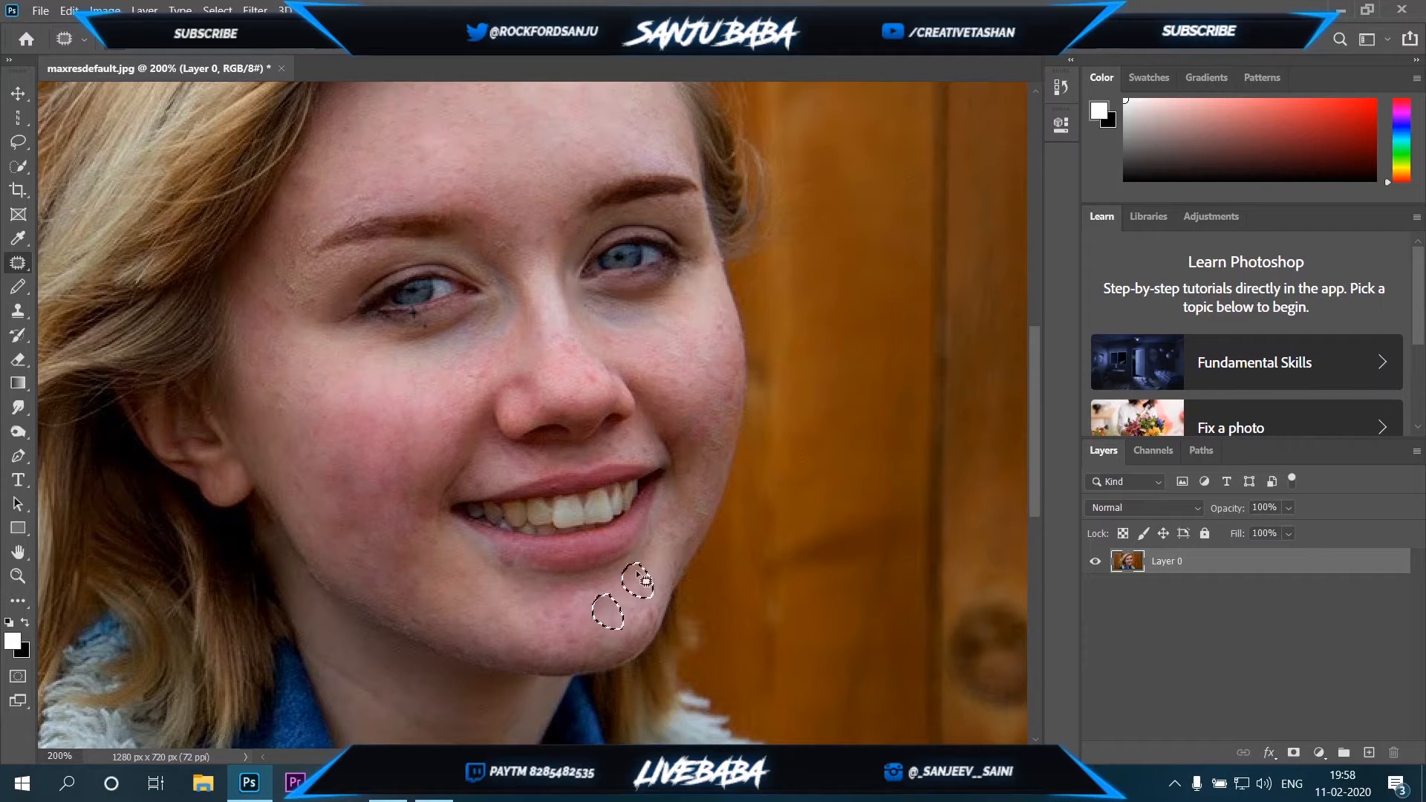
pyautogui.click(614, 608)
pyautogui.click(698, 308)
# - Patch the last rough spots beside the near eyebrow and on the far cheek, and review the whole face
pyautogui.moveTo(312, 281); pyautogui.dragTo(311, 298)
pyautogui.moveTo(298, 299); pyautogui.dragTo(318, 341)
pyautogui.moveTo(288, 242); pyautogui.dragTo(290, 239)
pyautogui.click(311, 352)
pyautogui.moveTo(702, 321); pyautogui.dragTo(656, 321)
pyautogui.click(699, 358)
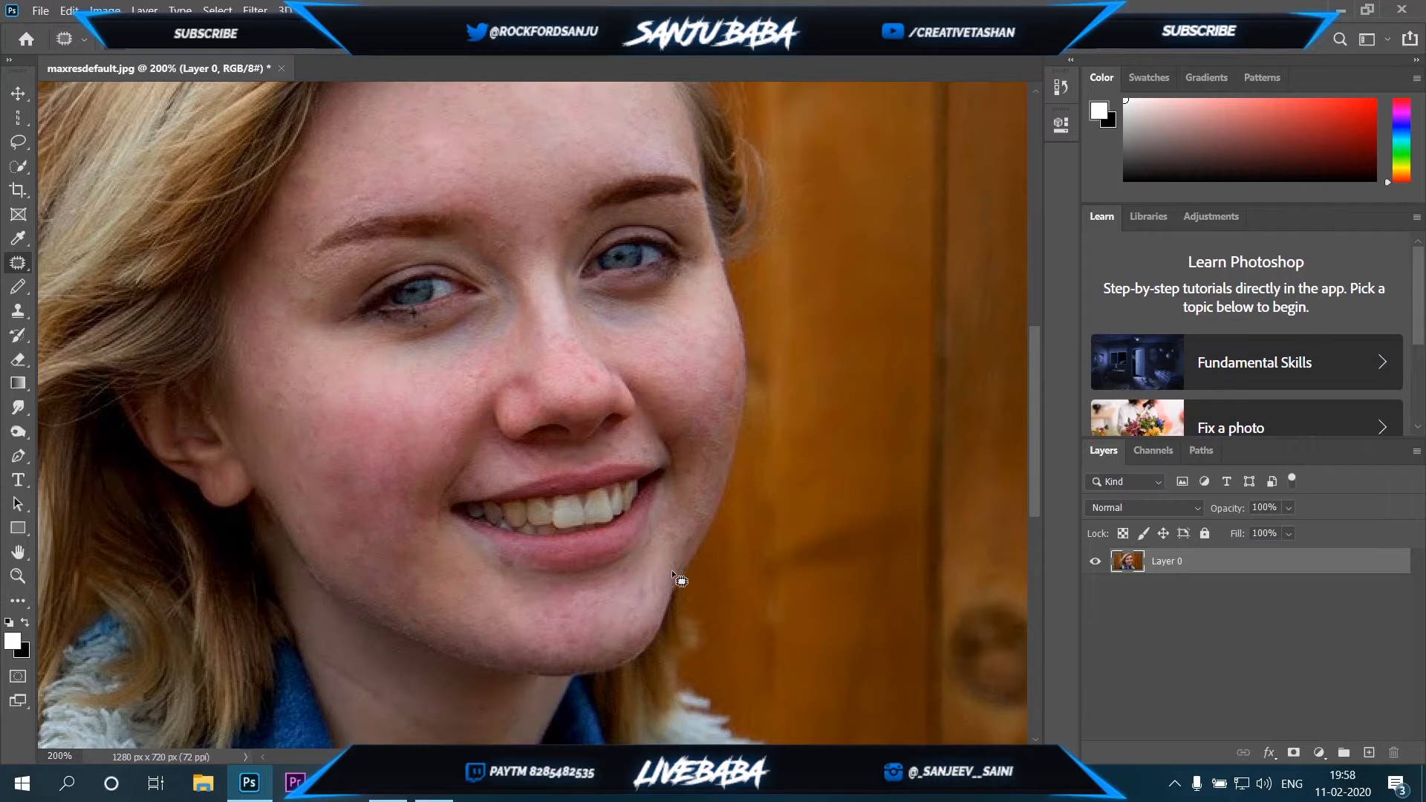
pyautogui.scroll(-1, 672, 569)
pyautogui.scroll(2, 566, 405)
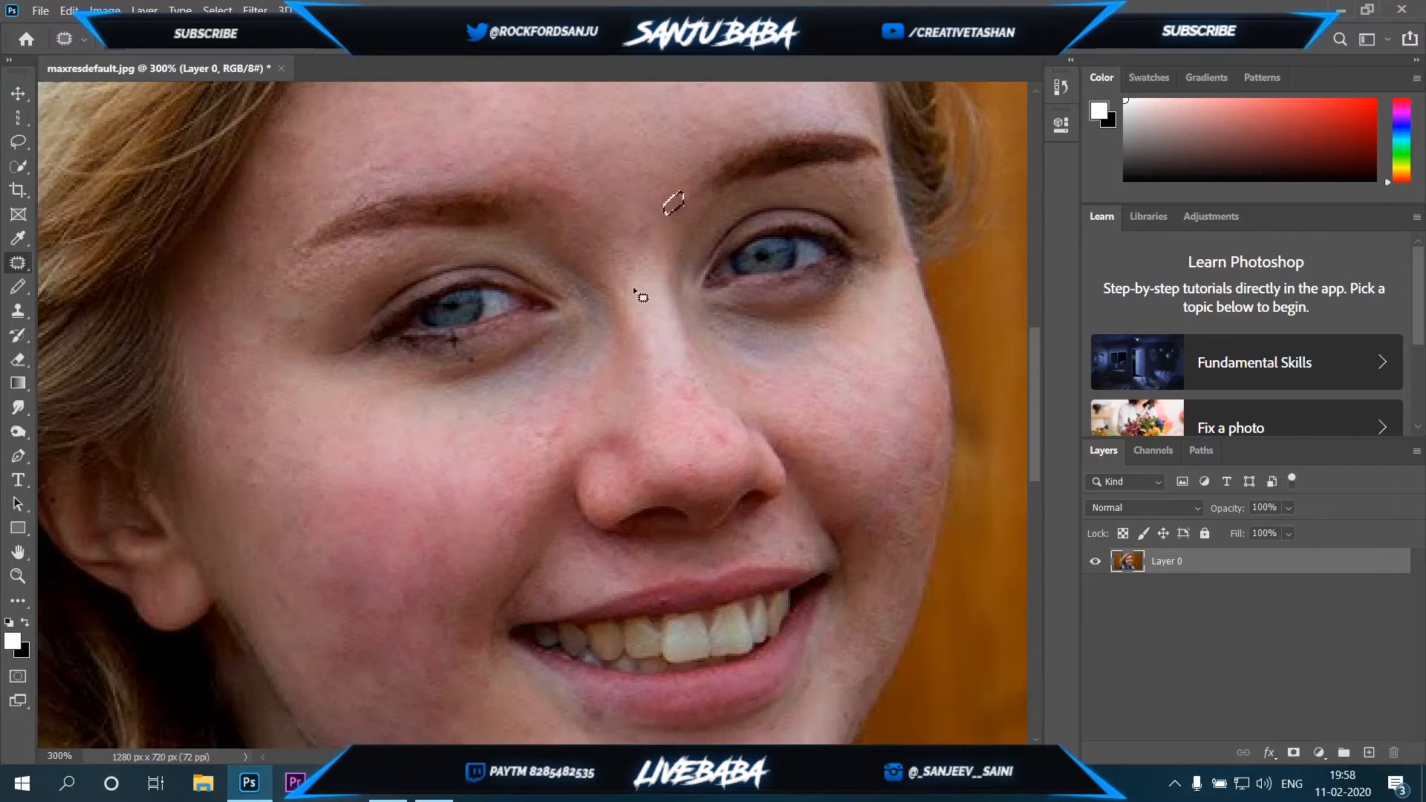
pyautogui.scroll(-3, 618, 688)
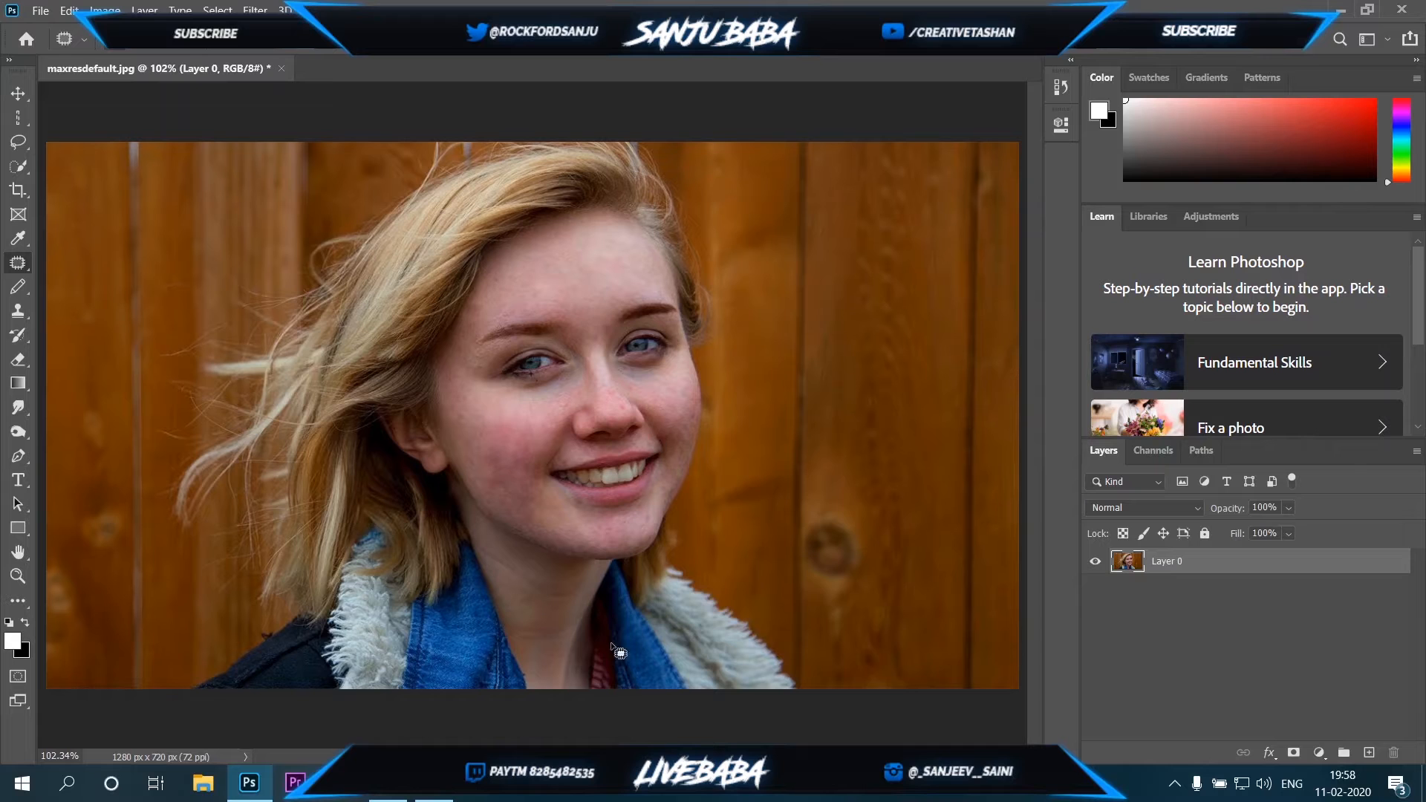
pyautogui.scroll(1, 576, 508)
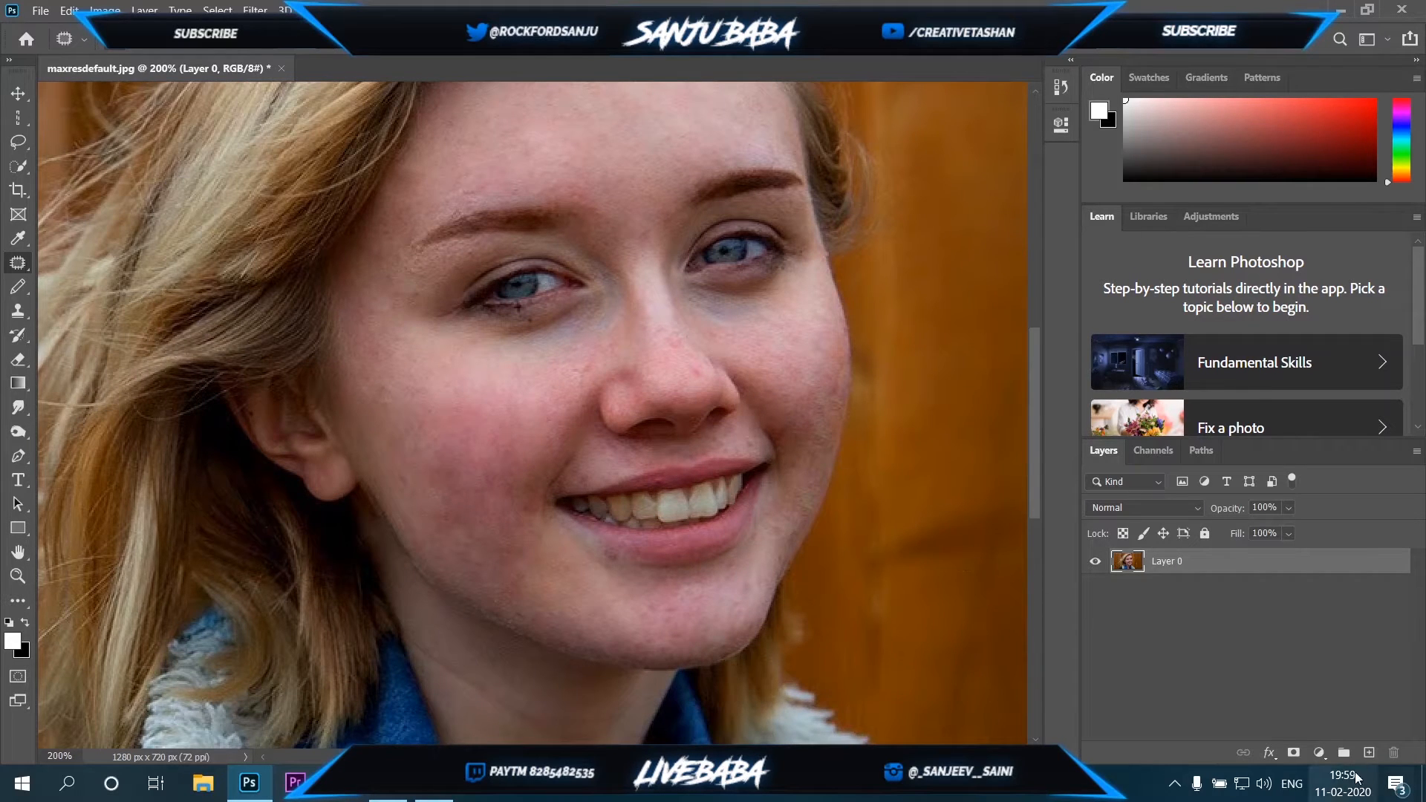
# - Add a new empty layer above the photo and set the foreground colour to red ea2424
pyautogui.hotkey('ctrl', 'shift', 'alt', 'n')
pyautogui.click(14, 640)
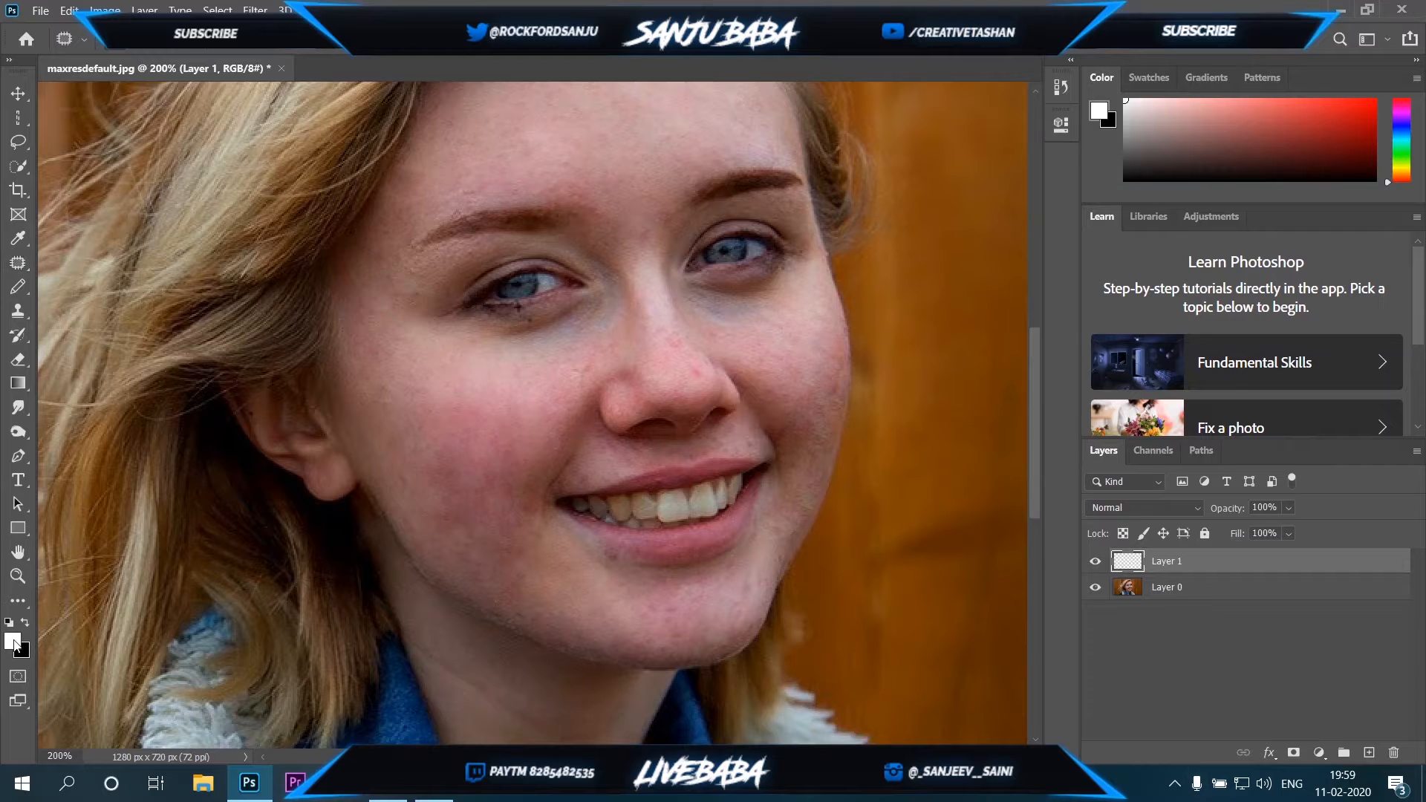
pyautogui.click(1133, 258)
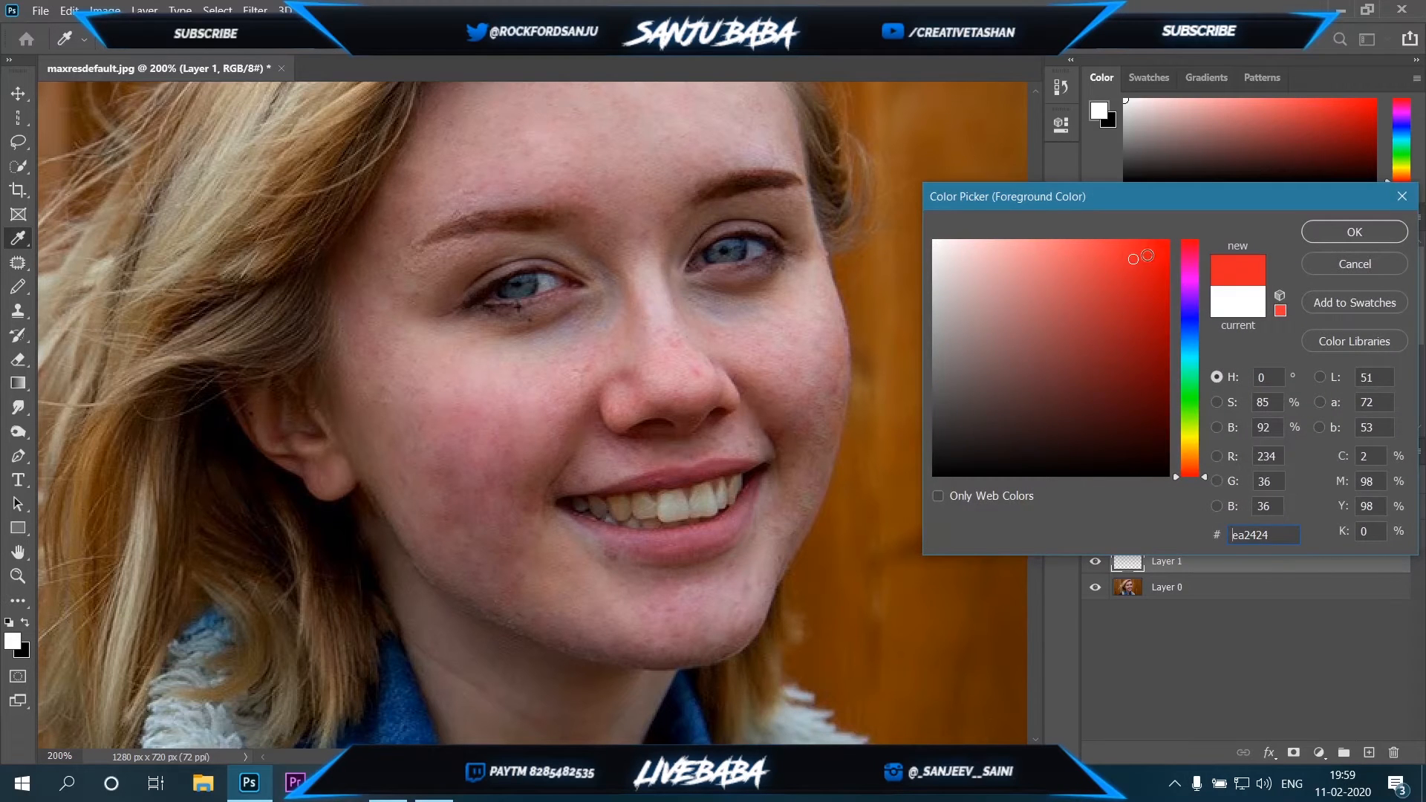
pyautogui.click(1334, 239)
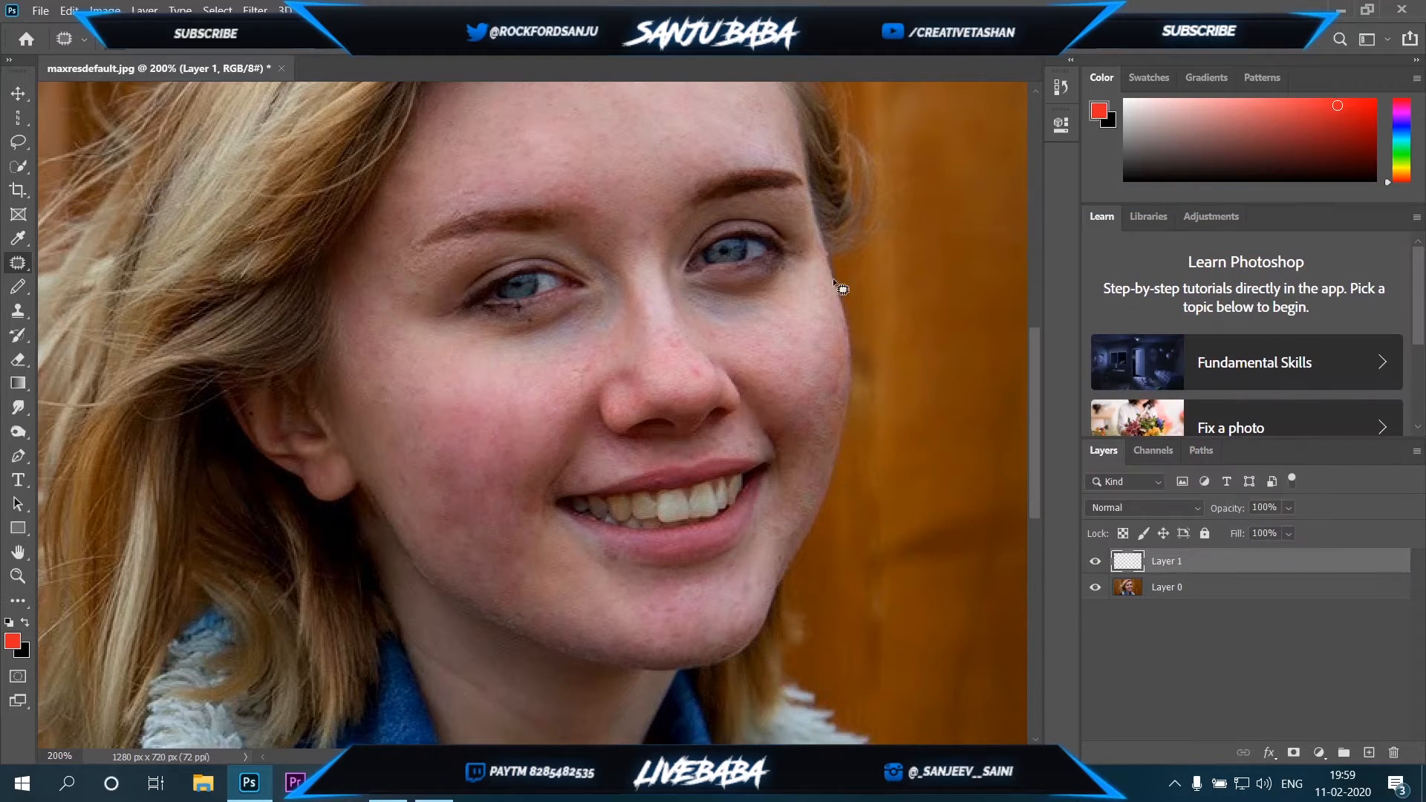
# - Paint the upper and lower lips red on the new layer with the Brush tool, leaving the teeth uncovered
pyautogui.click(18, 315)
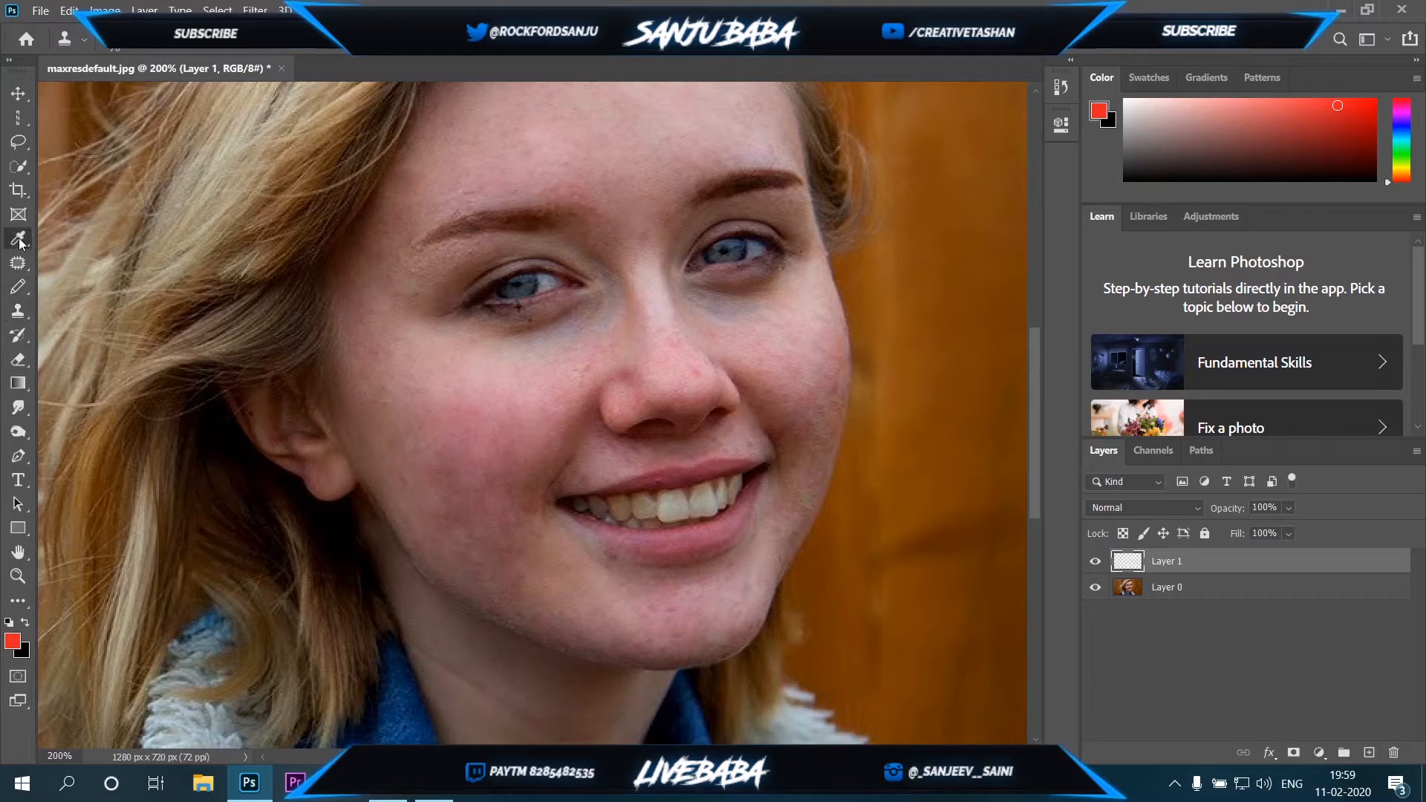
pyautogui.click(19, 335)
pyautogui.click(18, 334)
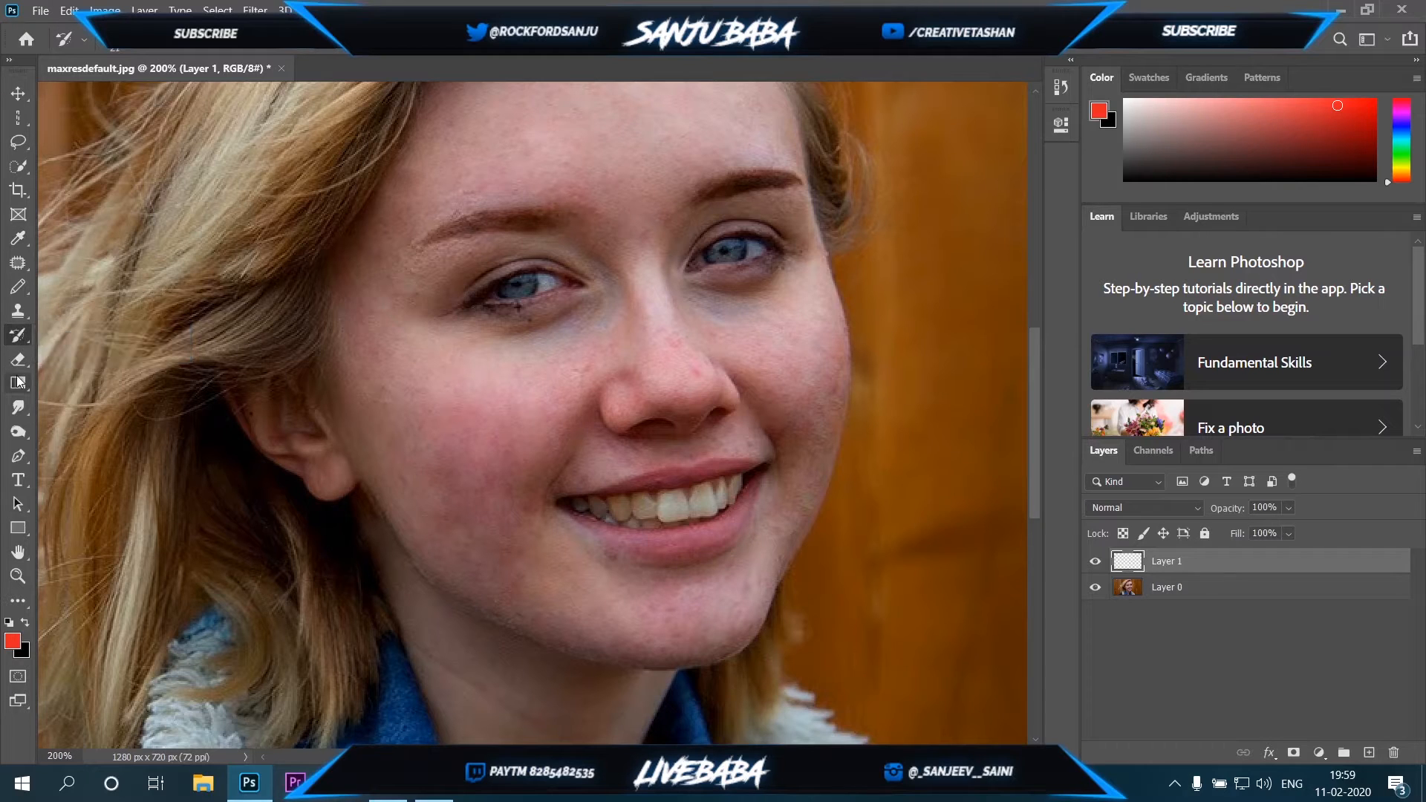
pyautogui.click(23, 298)
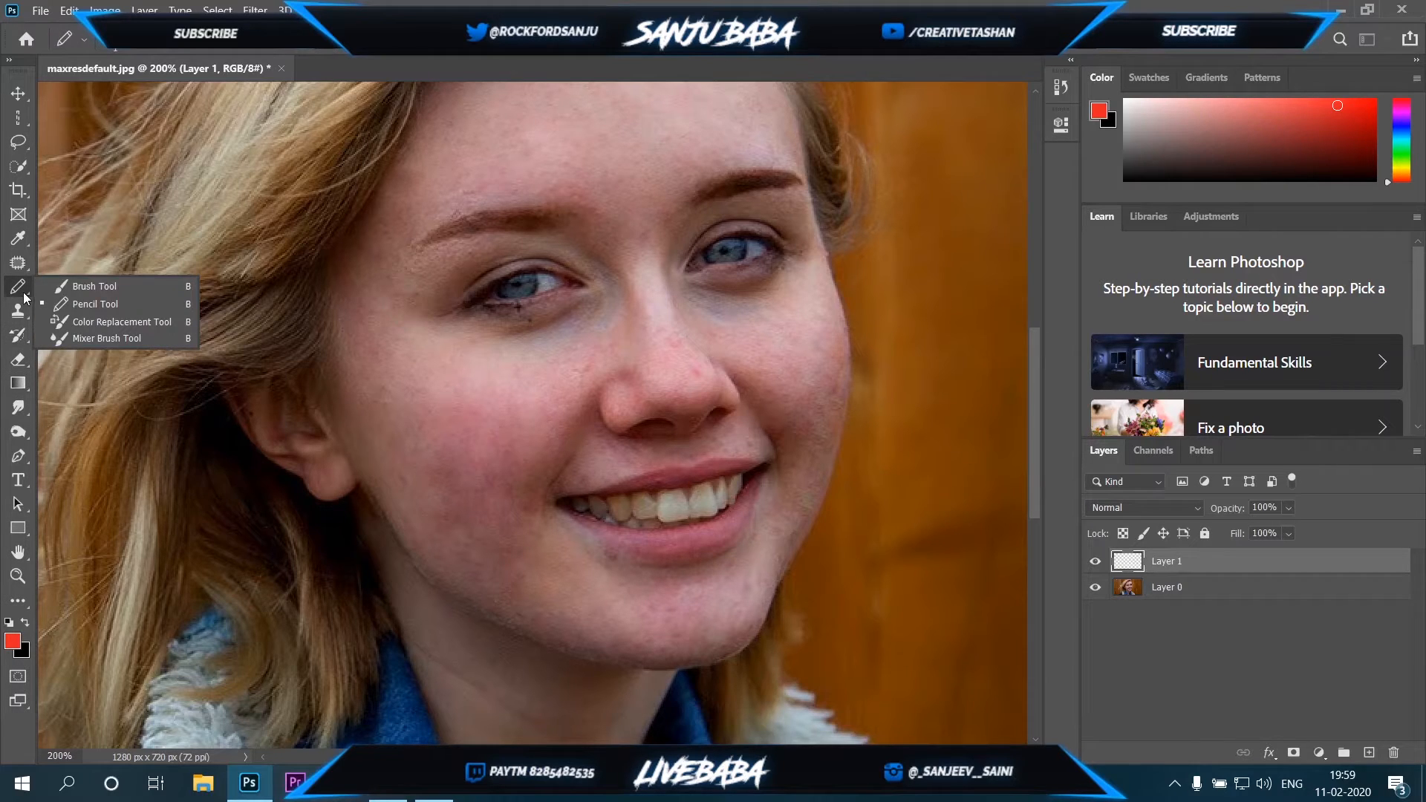
pyautogui.click(91, 287)
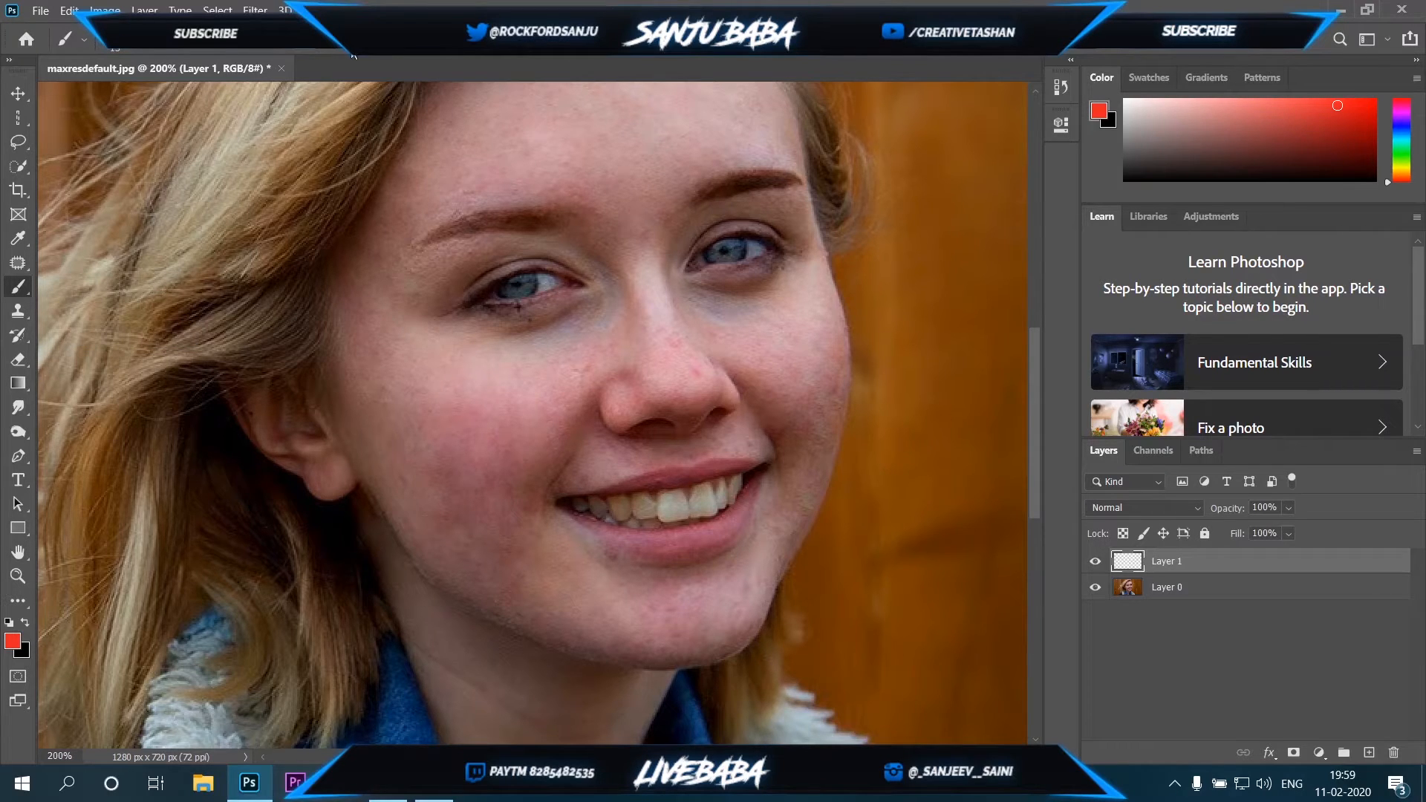
pyautogui.moveTo(605, 491); pyautogui.dragTo(765, 466)
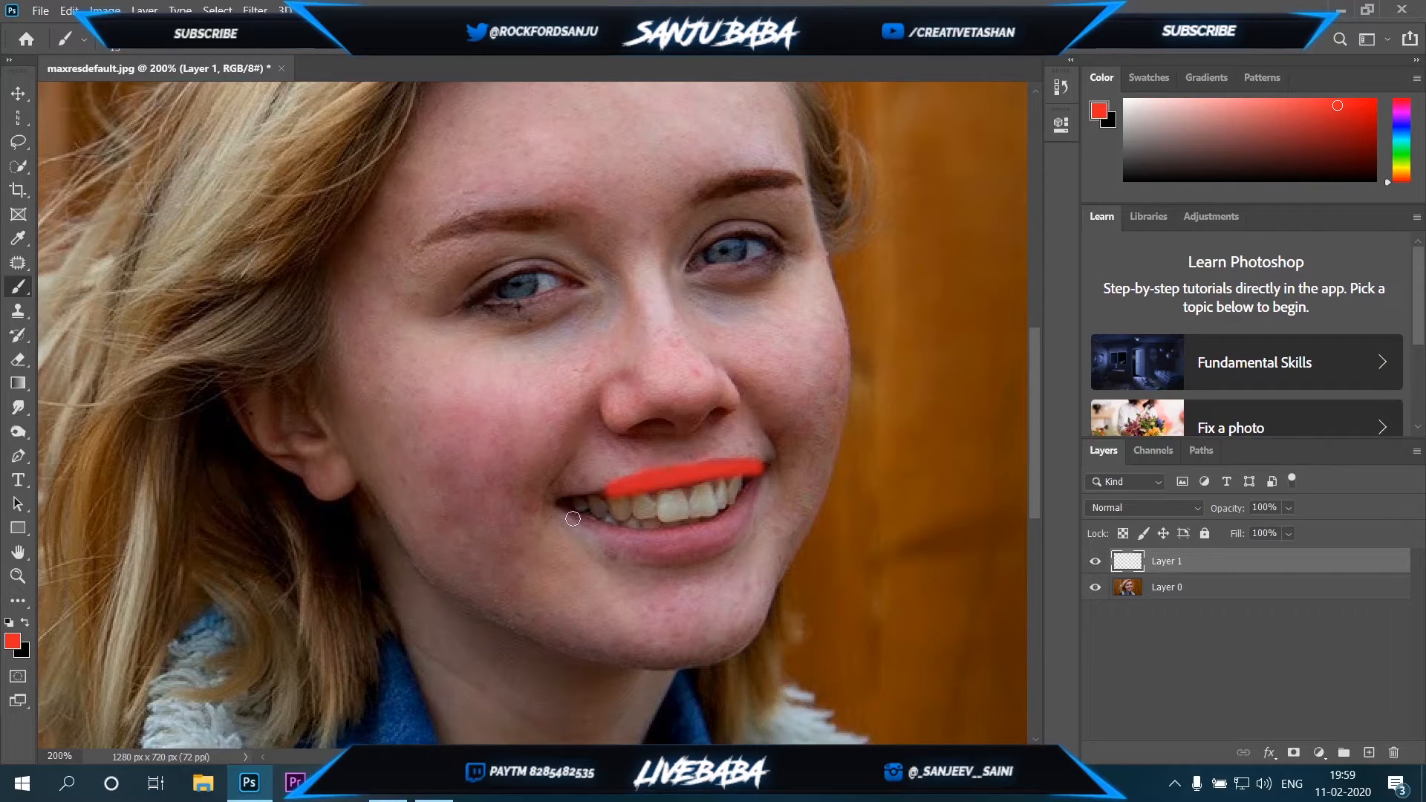
pyautogui.moveTo(573, 518)
pyautogui.mouseDown()
pyautogui.moveTo(629, 546)
pyautogui.moveTo(731, 521)
pyautogui.moveTo(755, 485)
pyautogui.moveTo(711, 549)
pyautogui.moveTo(627, 543)
pyautogui.moveTo(693, 559)
pyautogui.moveTo(728, 538)
pyautogui.moveTo(613, 534)
pyautogui.moveTo(576, 516)
pyautogui.moveTo(599, 531)
pyautogui.mouseUp()
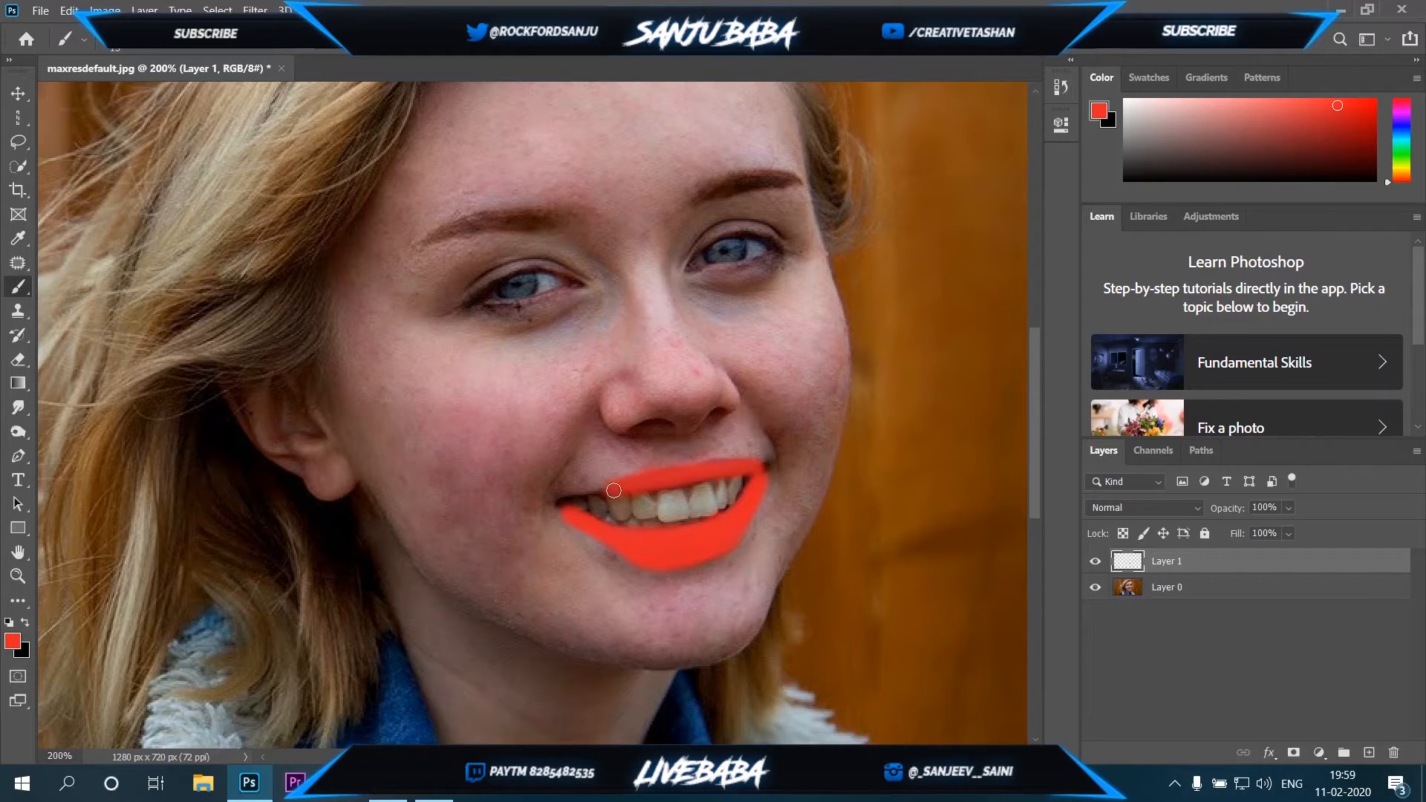
pyautogui.moveTo(614, 490)
pyautogui.mouseDown()
pyautogui.moveTo(571, 495)
pyautogui.moveTo(772, 468)
pyautogui.mouseUp()
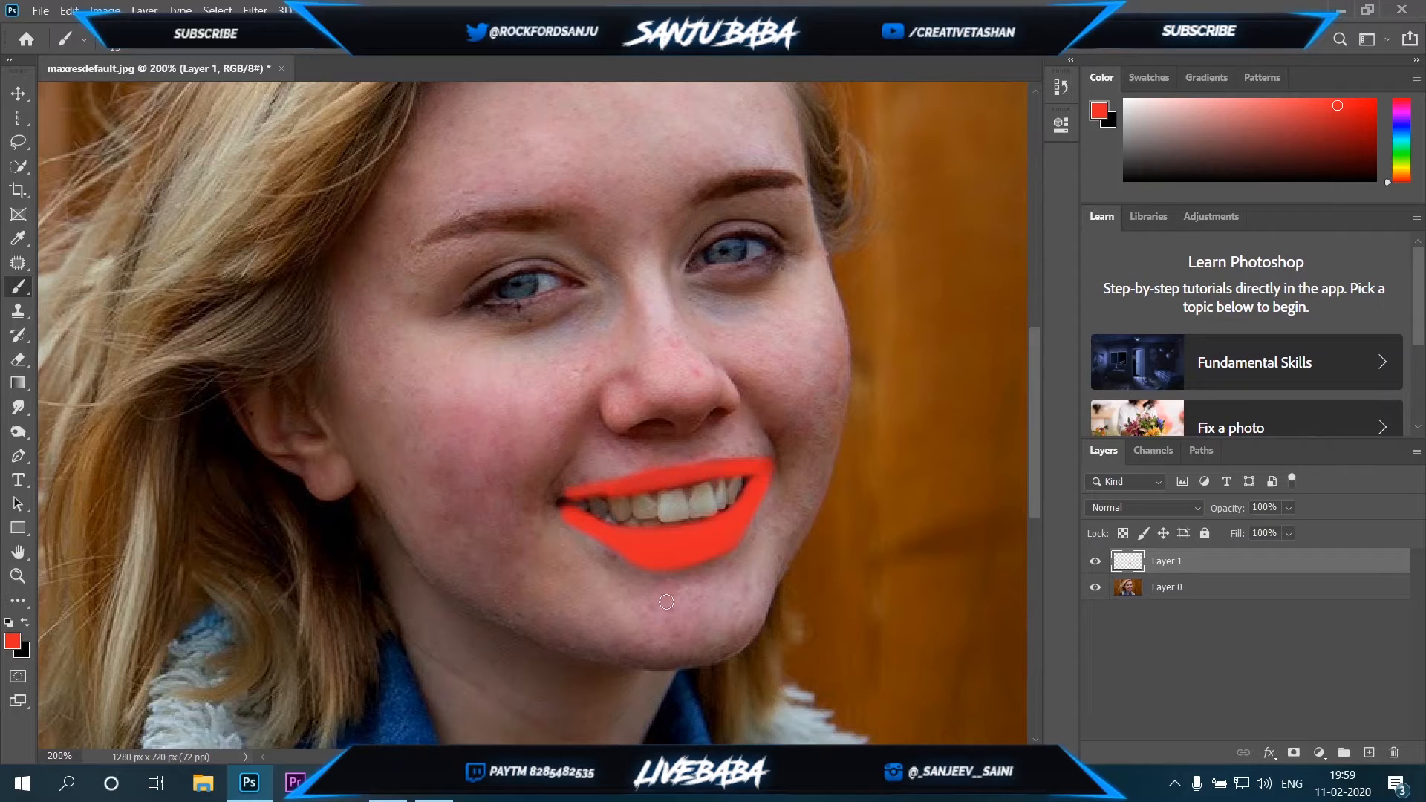
# - Set the lip colour layer to Linear Burn blending with 48% opacity and 87% fill
pyautogui.click(1144, 507)
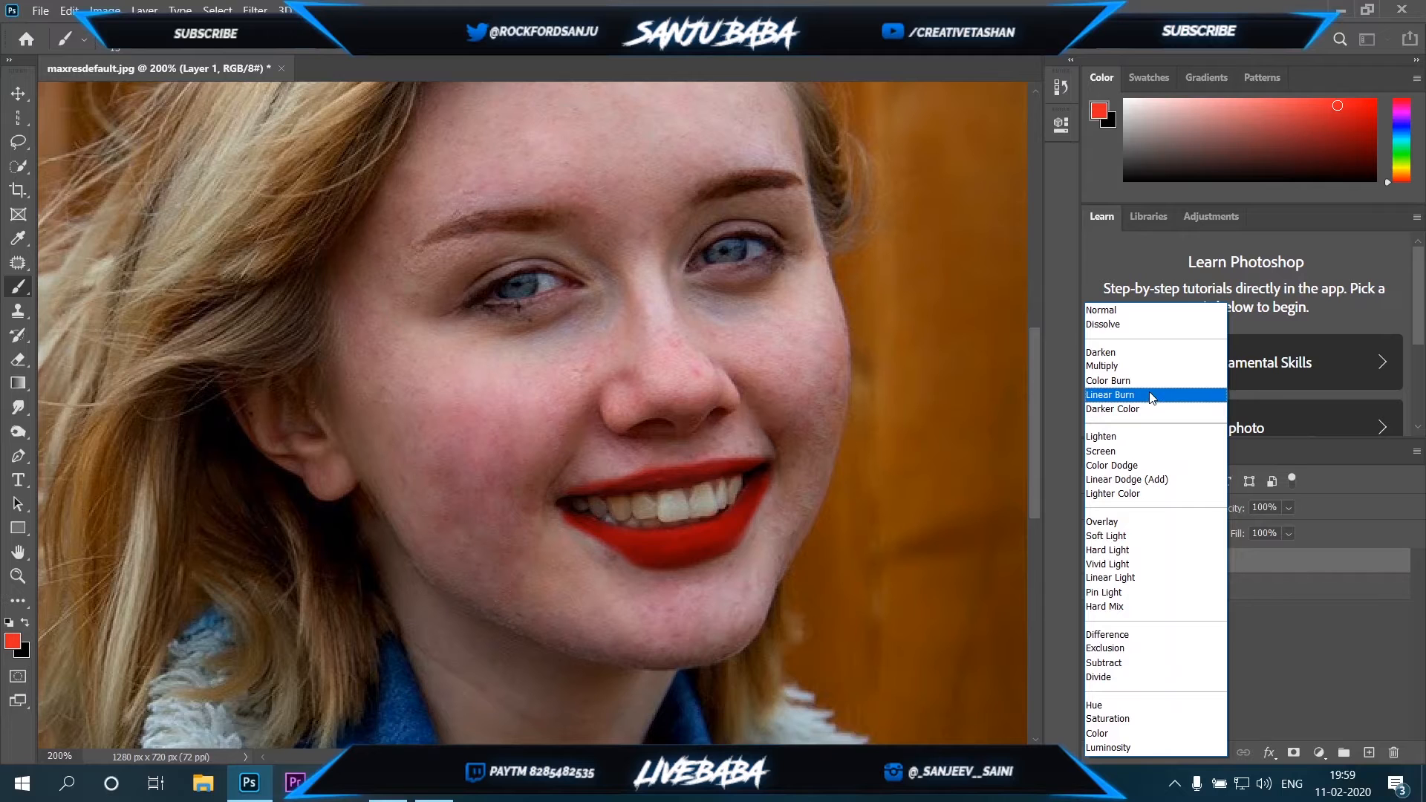
pyautogui.click(1151, 395)
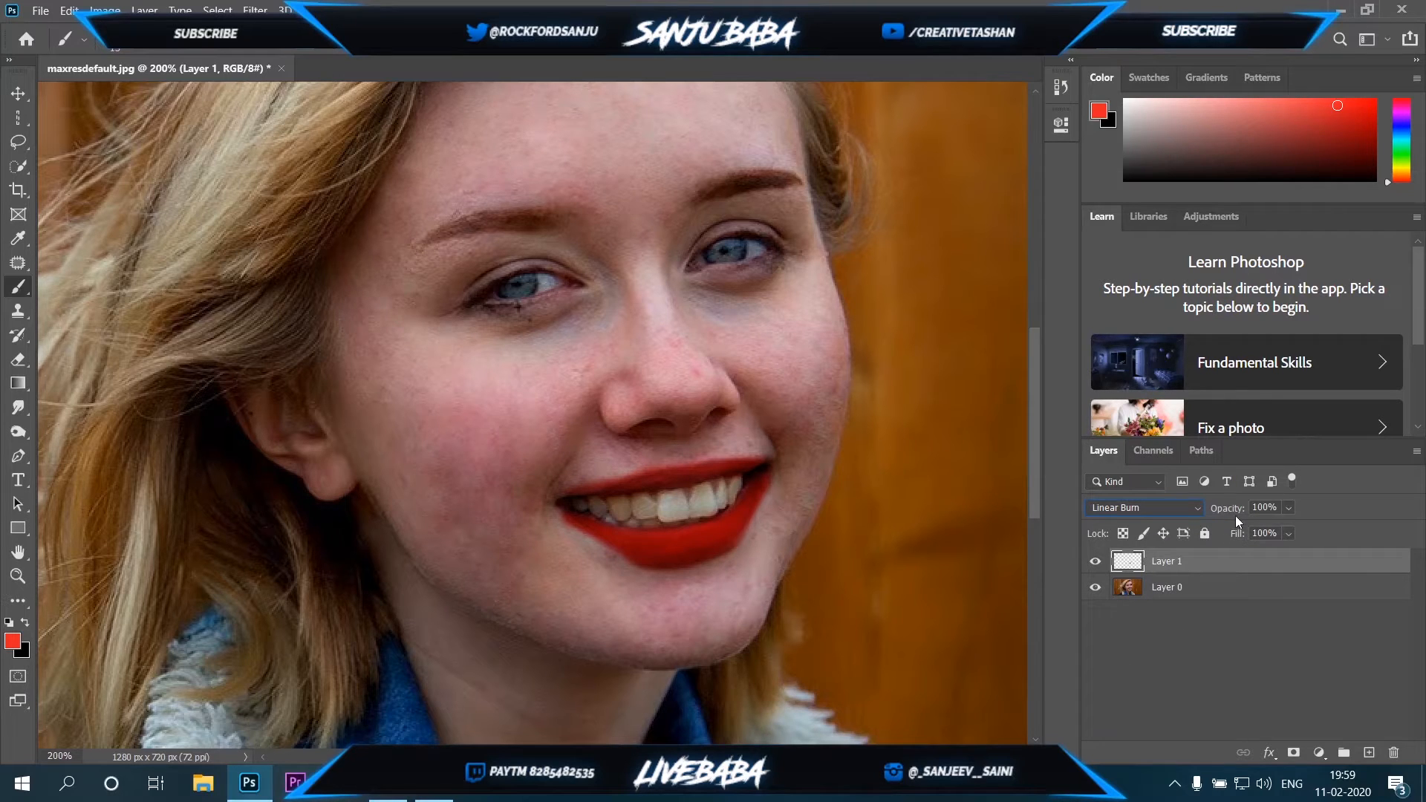
pyautogui.moveTo(1230, 512)
pyautogui.mouseDown()
pyautogui.moveTo(1185, 507)
pyautogui.moveTo(1230, 532)
pyautogui.mouseUp()
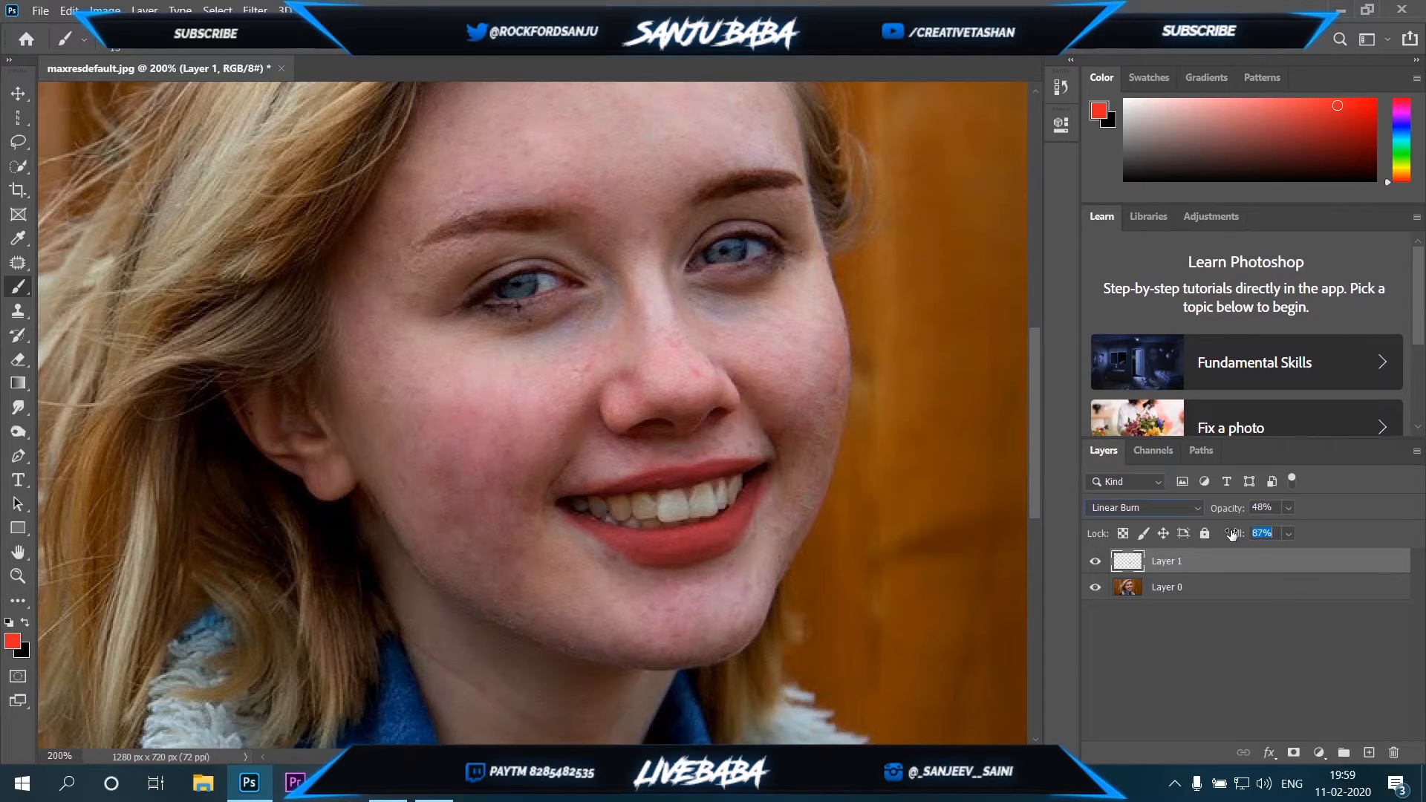
pyautogui.click(18, 360)
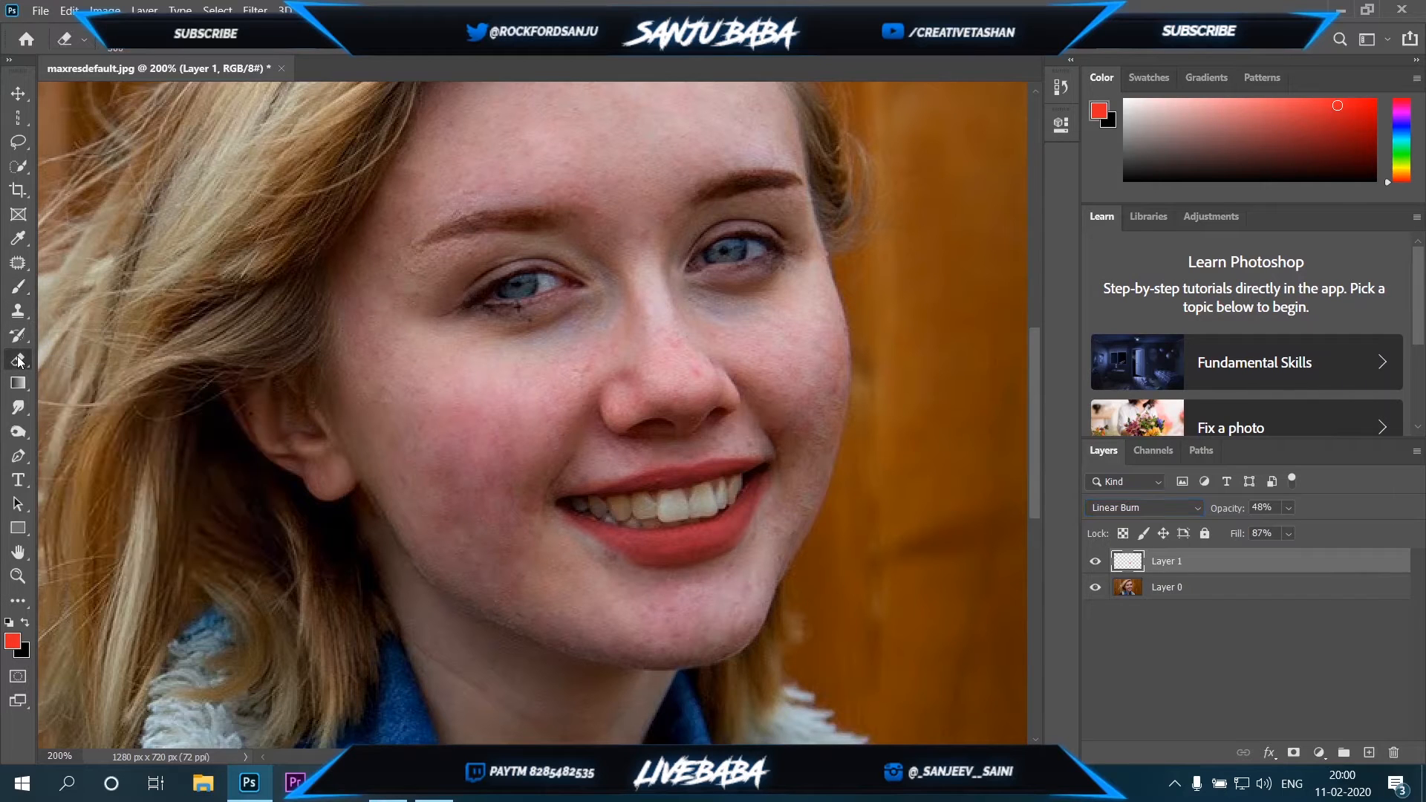
pyautogui.click(108, 46)
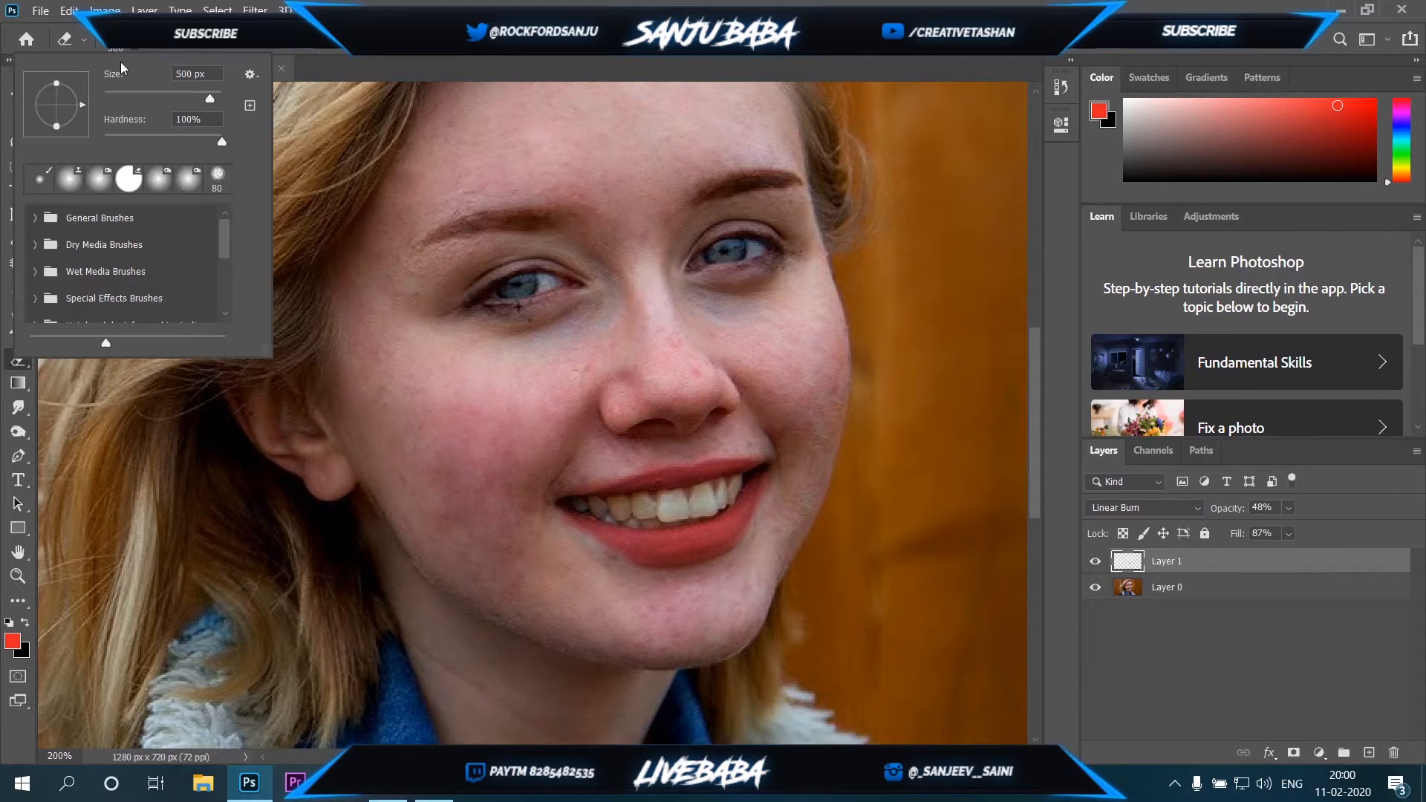
pyautogui.press('s')
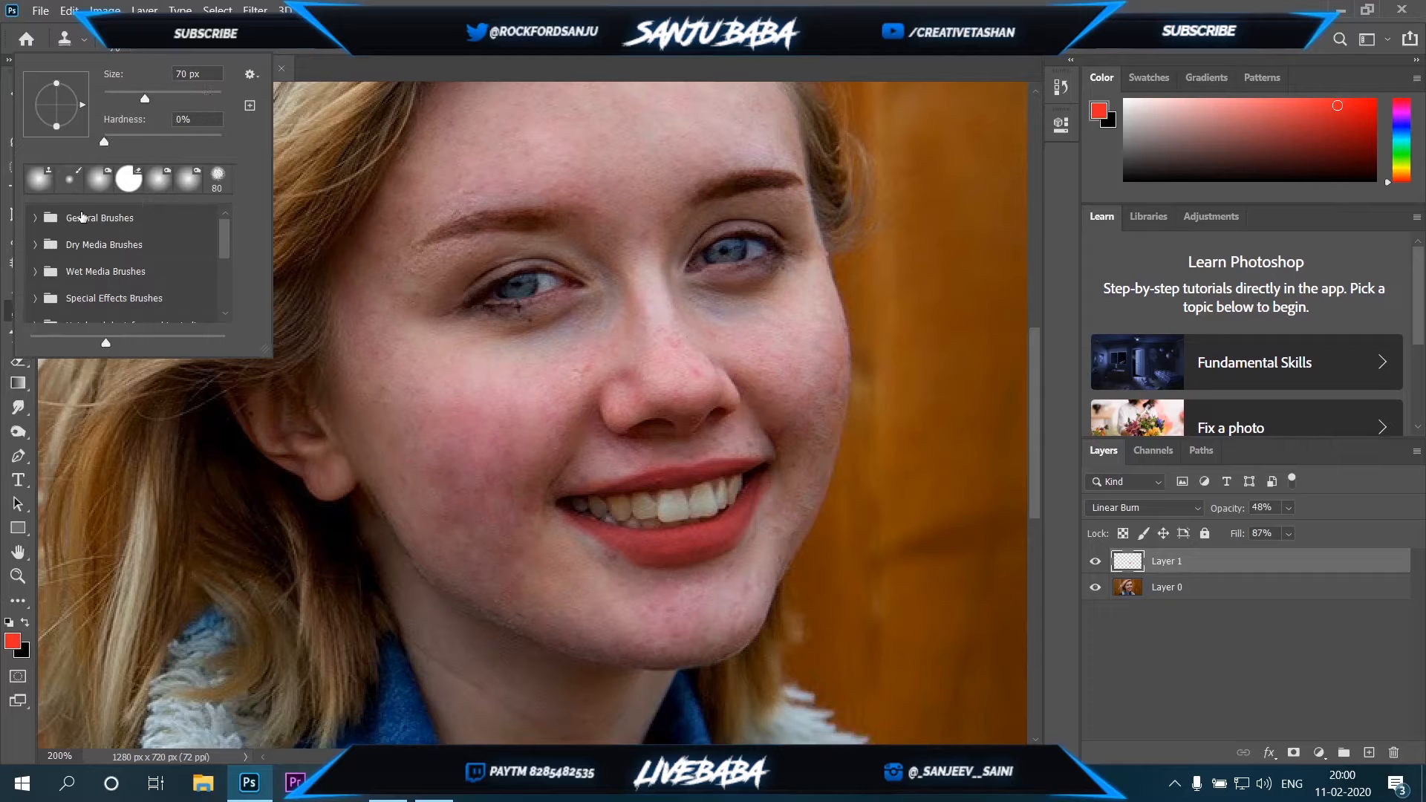
pyautogui.click(591, 599)
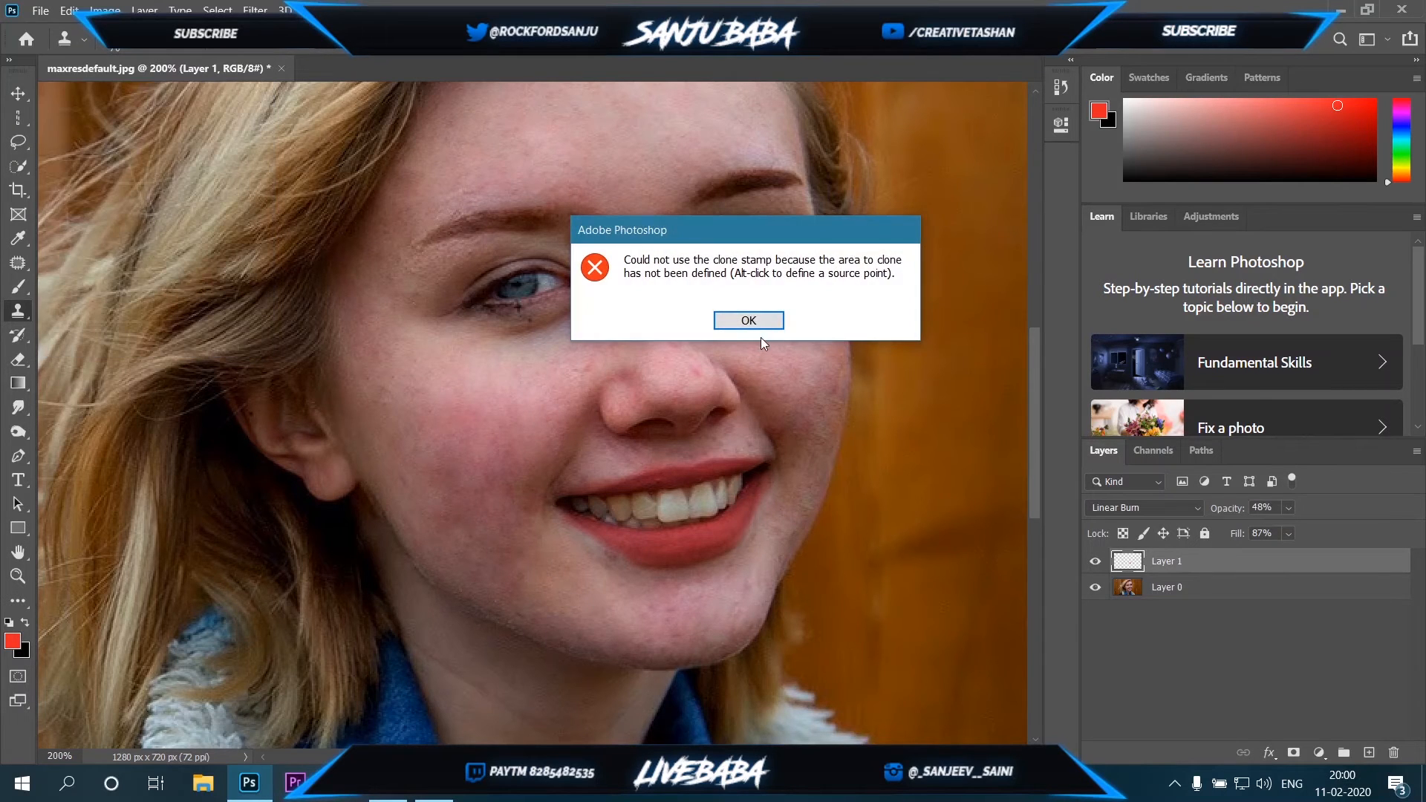
pyautogui.click(743, 321)
pyautogui.click(622, 605)
pyautogui.click(749, 322)
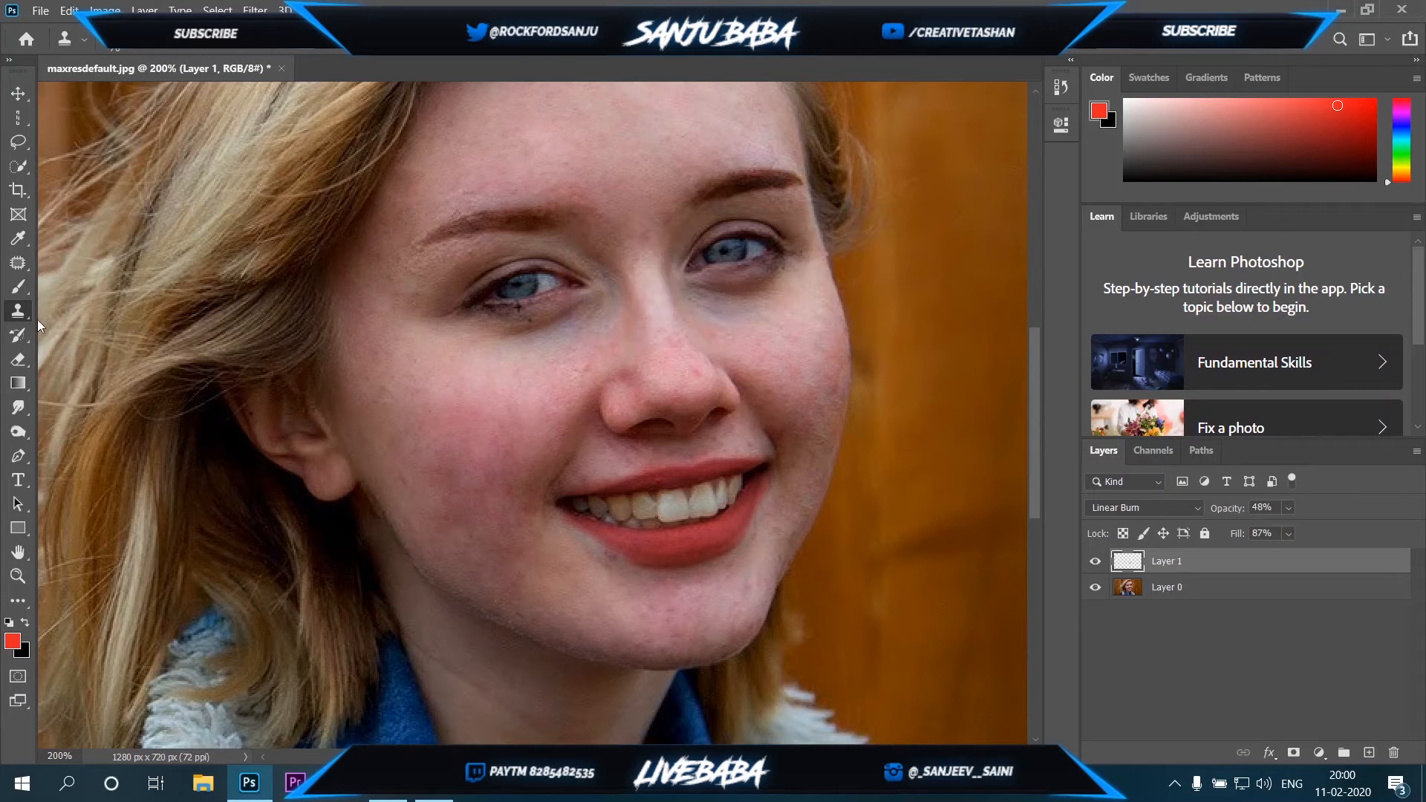
# - Switch to the Eraser tool and reduce its size to 80 px
pyautogui.click(18, 359)
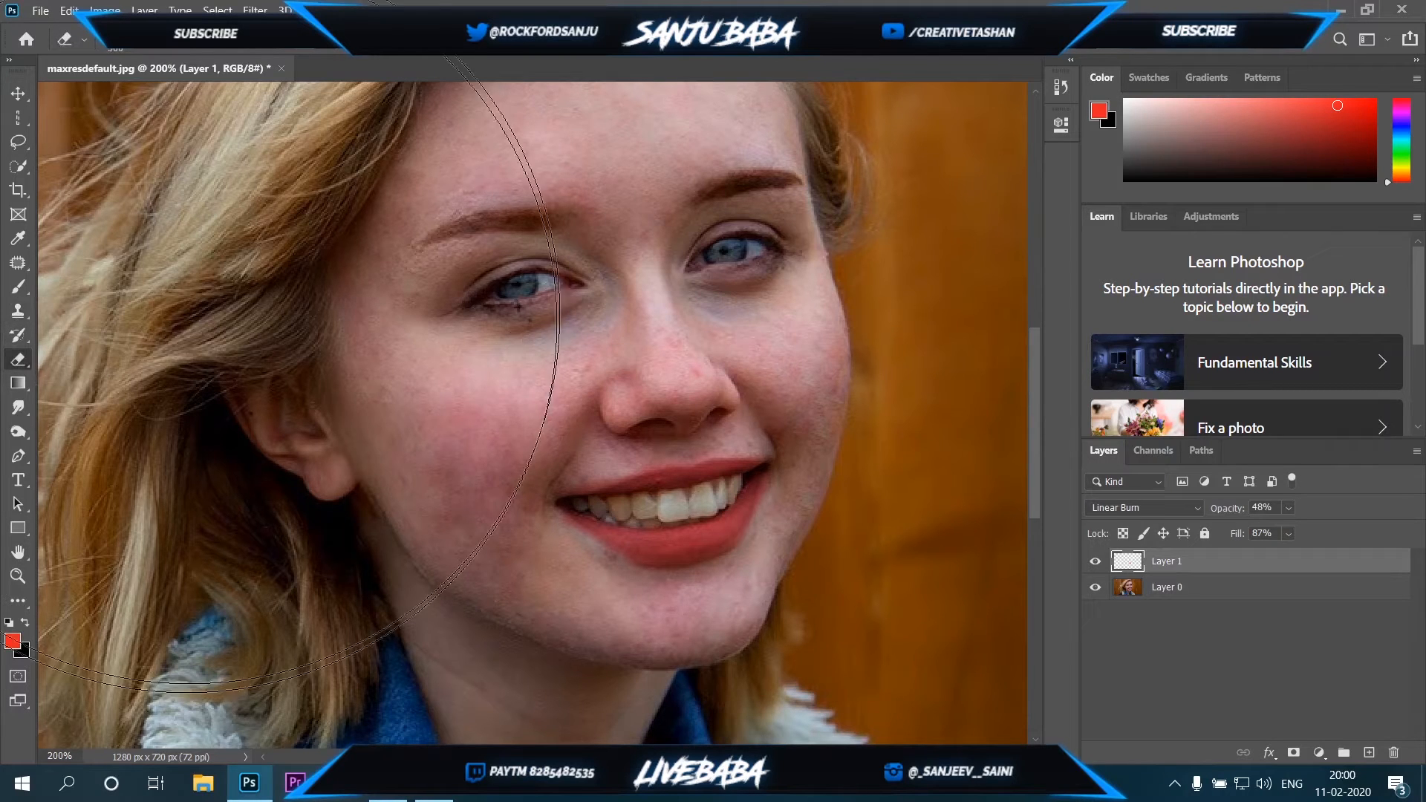
pyautogui.press('[')
pyautogui.press('[')
pyautogui.press('[')
pyautogui.press('[')
pyautogui.press('[')
pyautogui.press('[')
pyautogui.press('[')
pyautogui.press('[')
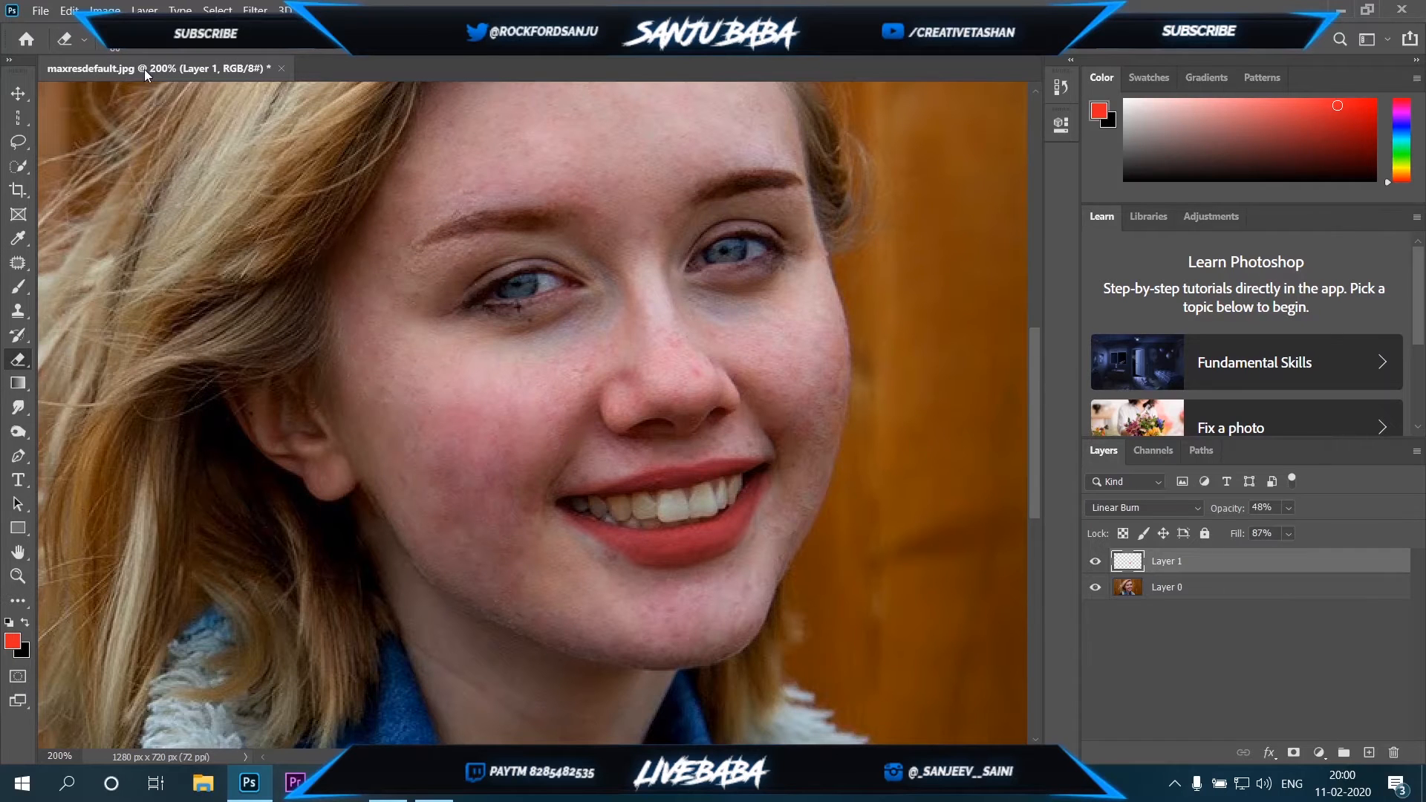
pyautogui.click(135, 49)
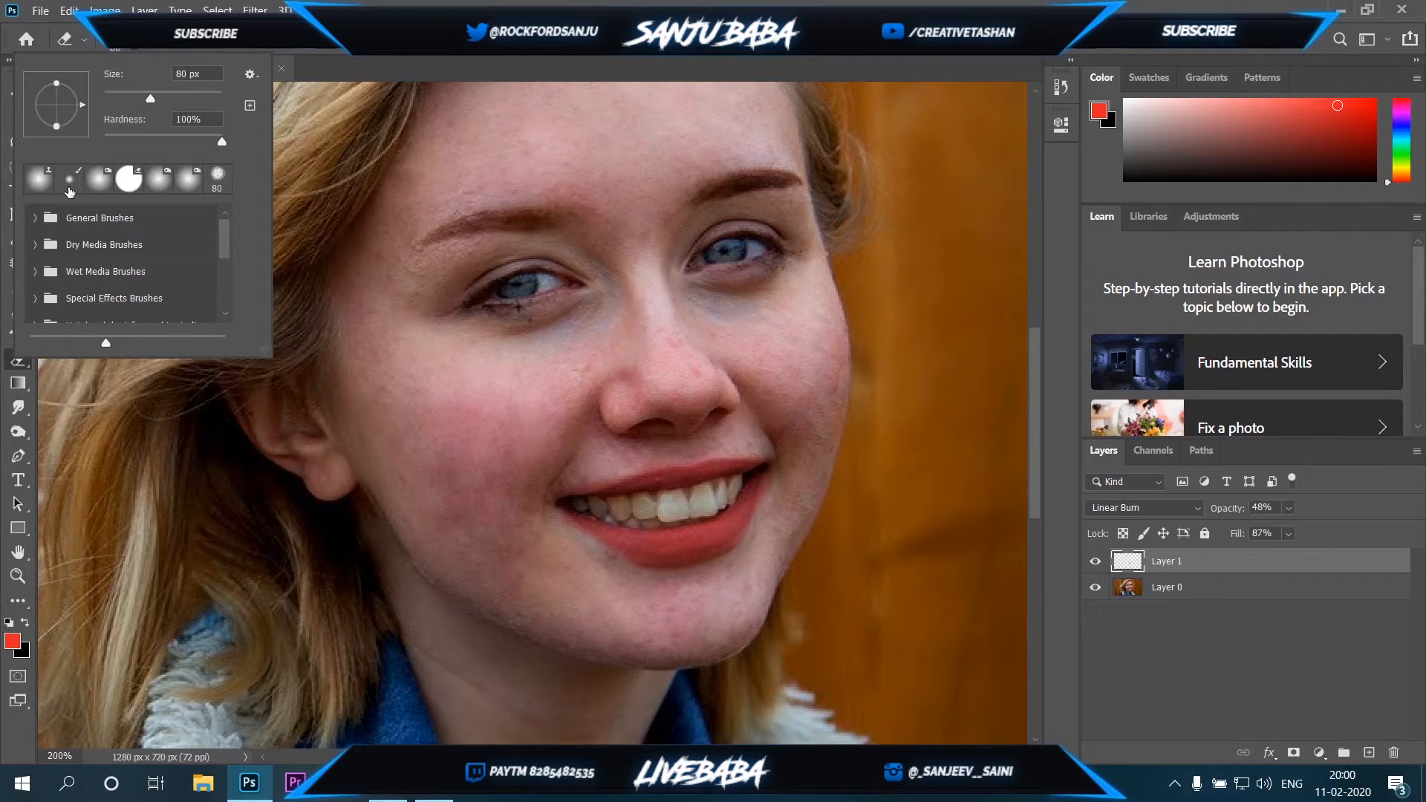
pyautogui.press('b')
pyautogui.click(69, 184)
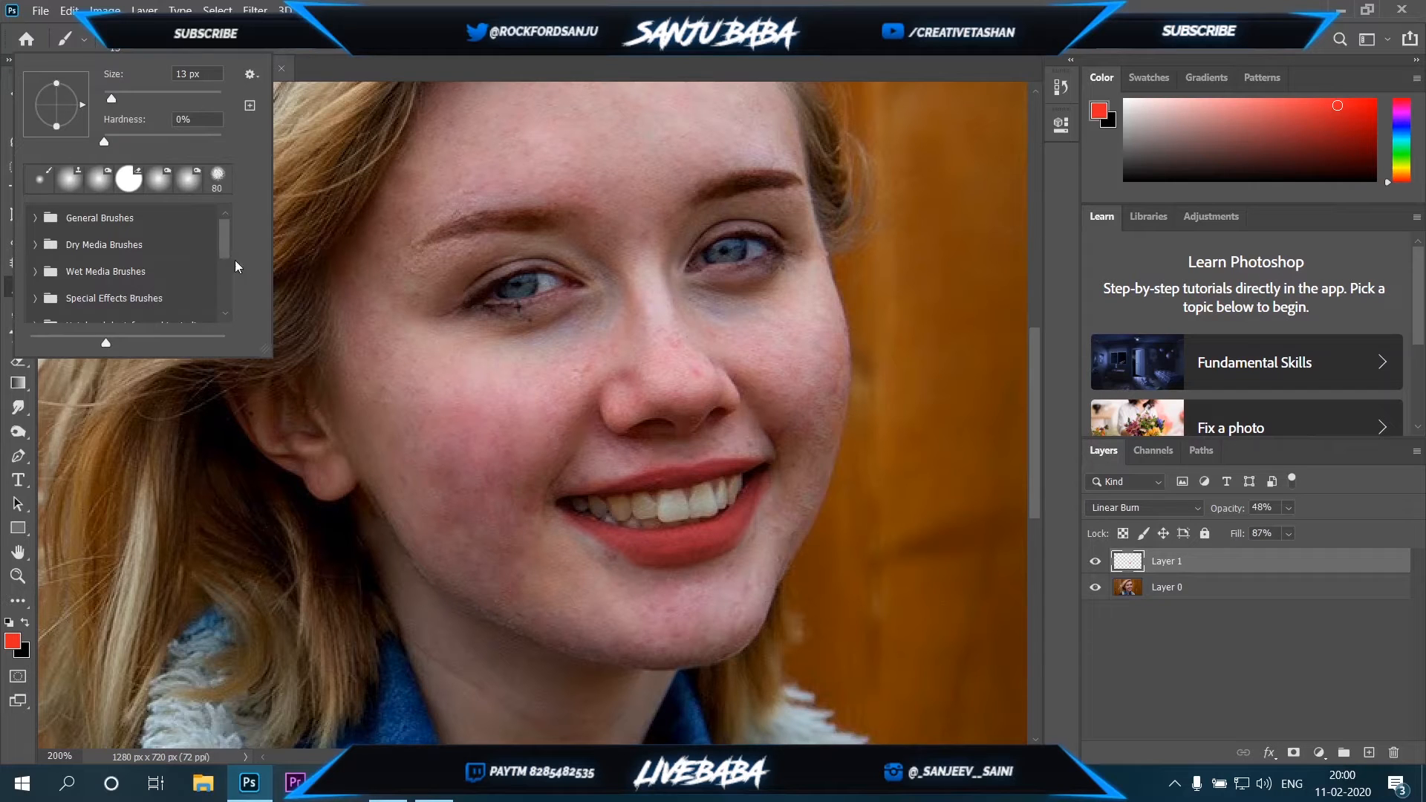
pyautogui.click(528, 477)
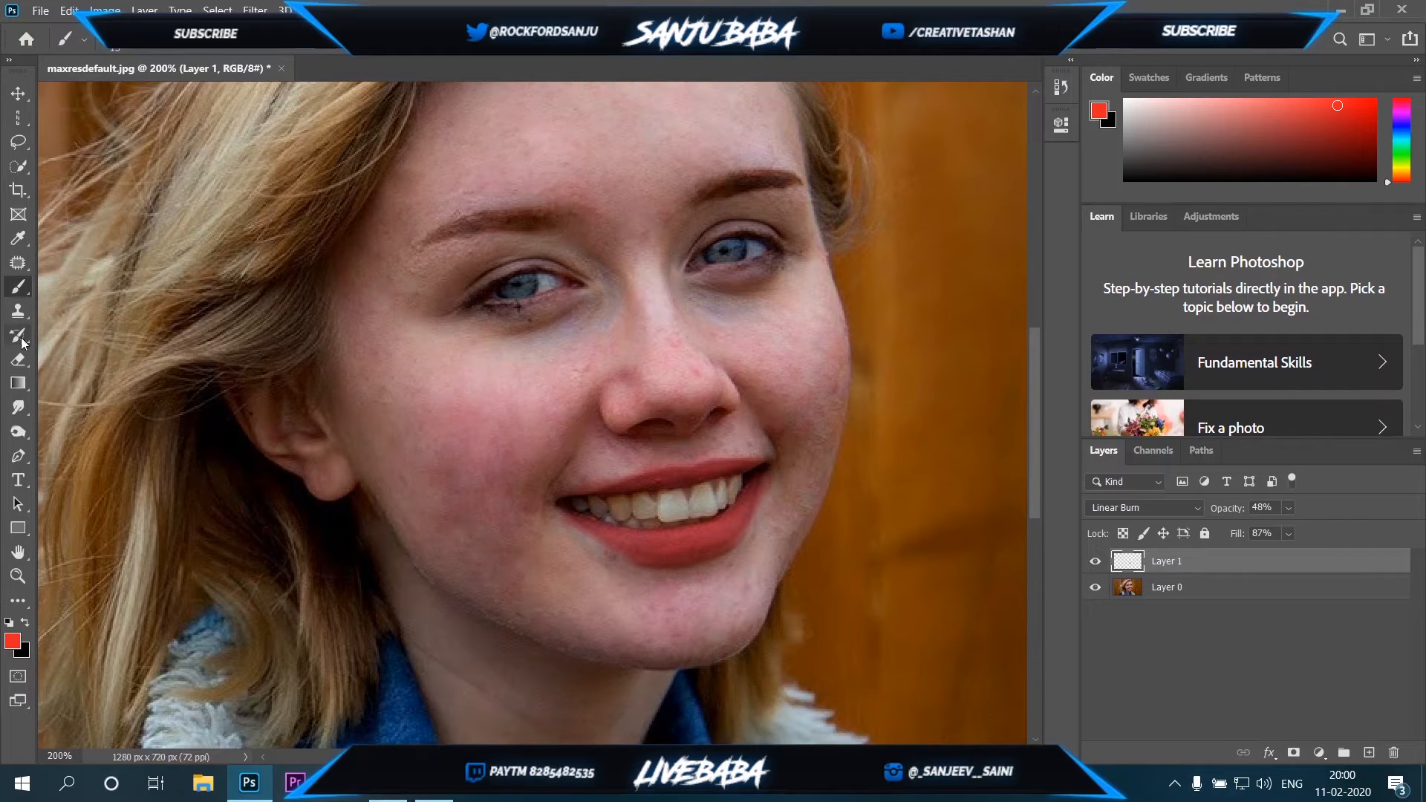
# - Erase the stray red around the lip edges and mouth corners using the Eraser with a smaller Soft Round brush
pyautogui.click(19, 363)
pyautogui.click(134, 43)
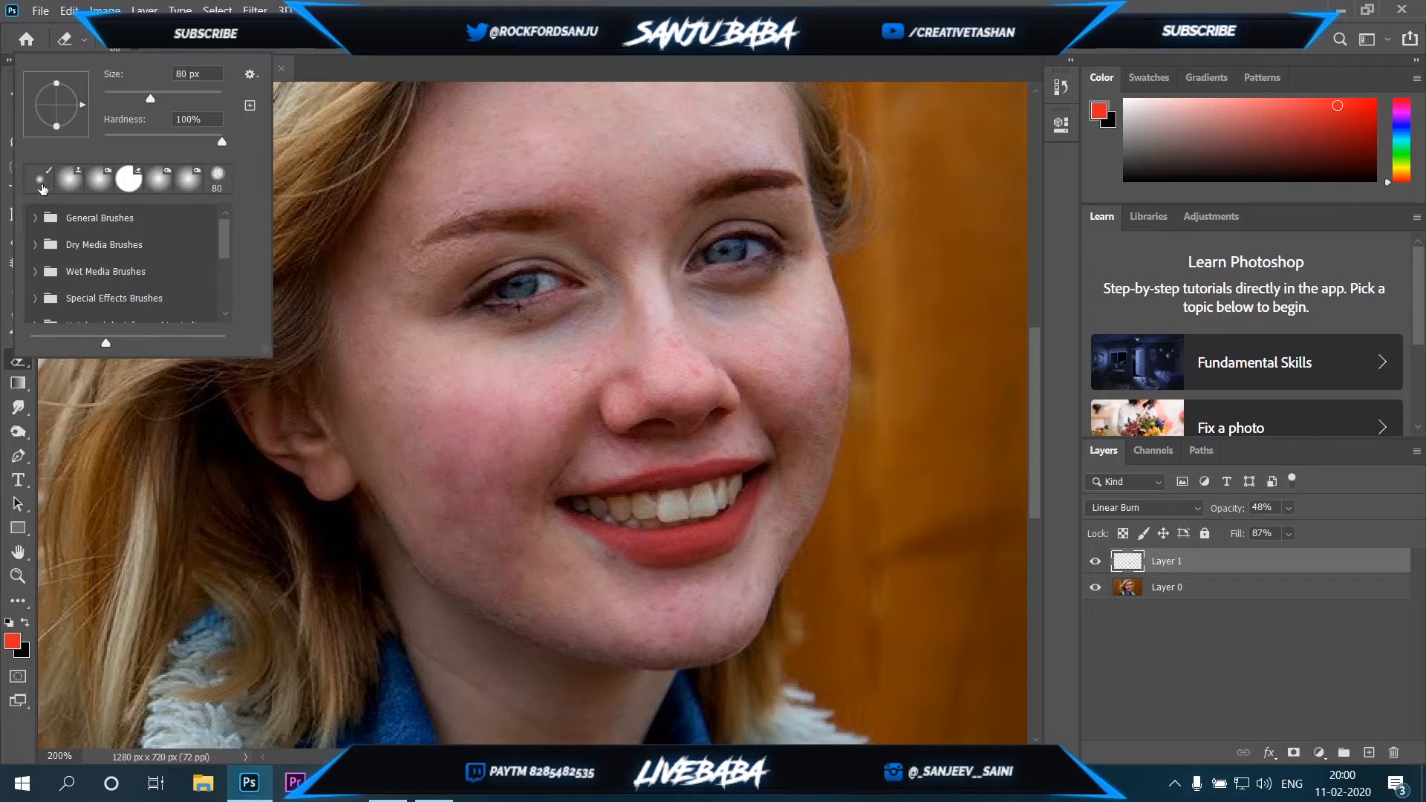
pyautogui.click(33, 219)
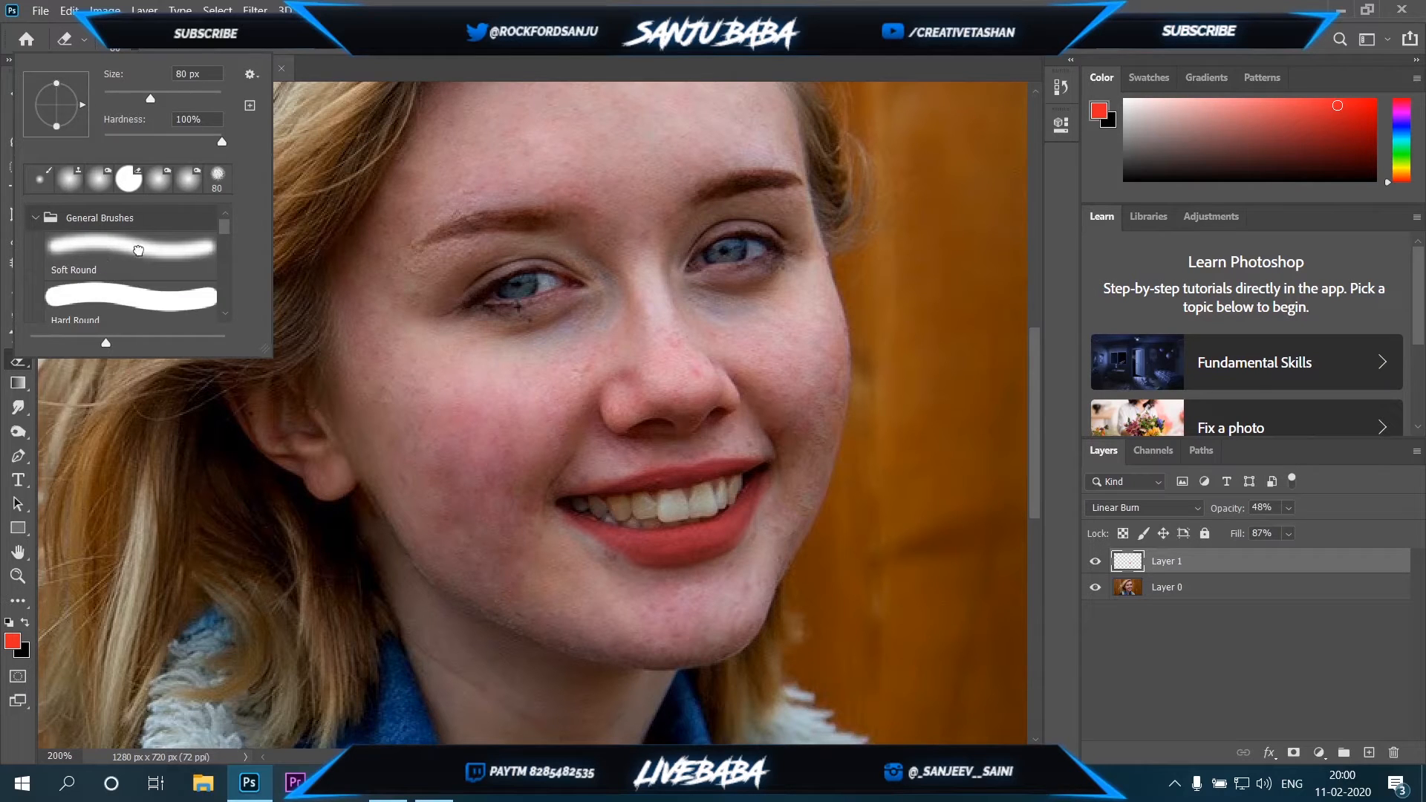
pyautogui.click(138, 250)
pyautogui.click(493, 502)
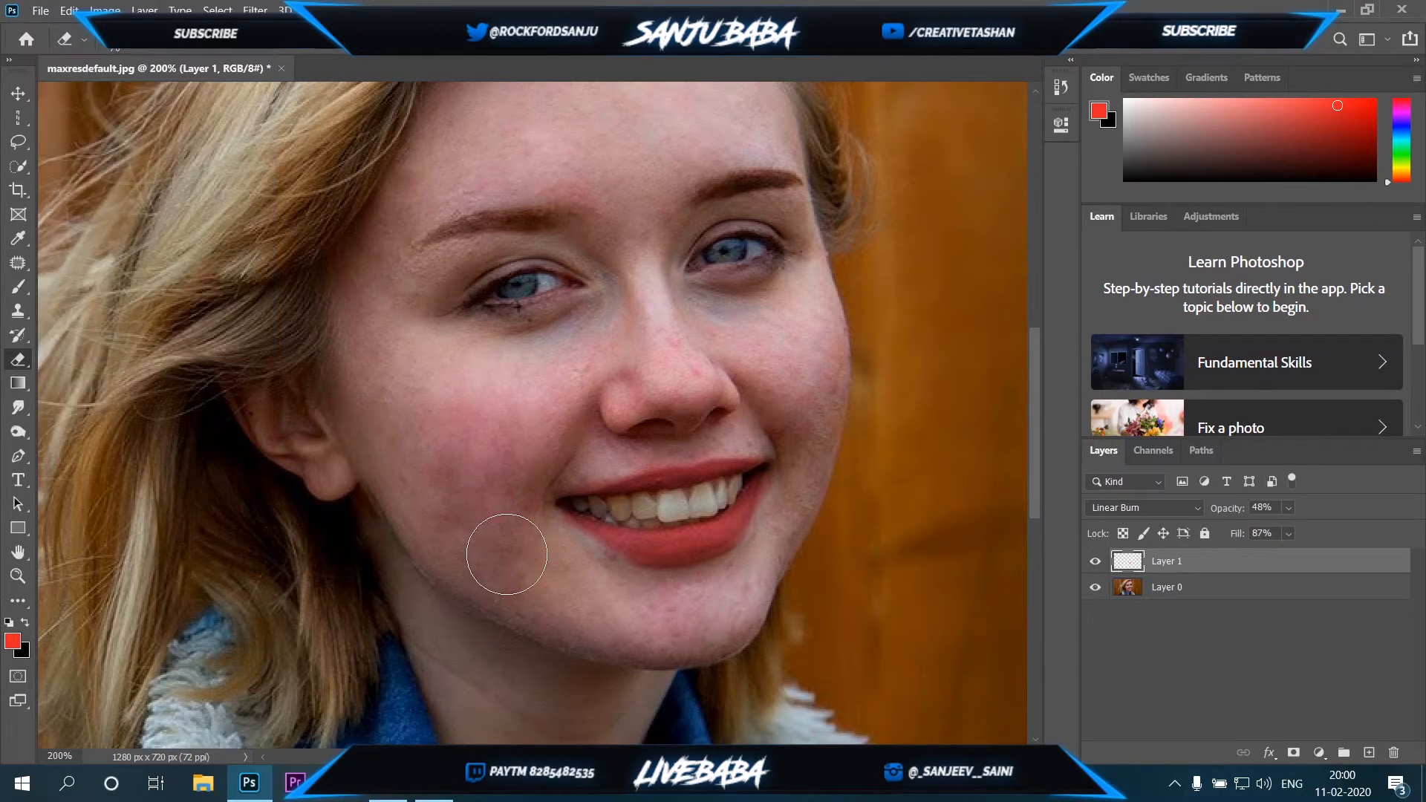
pyautogui.press('[')
pyautogui.press('[')
pyautogui.press('[')
pyautogui.press('[')
pyautogui.scroll(2, 558, 546)
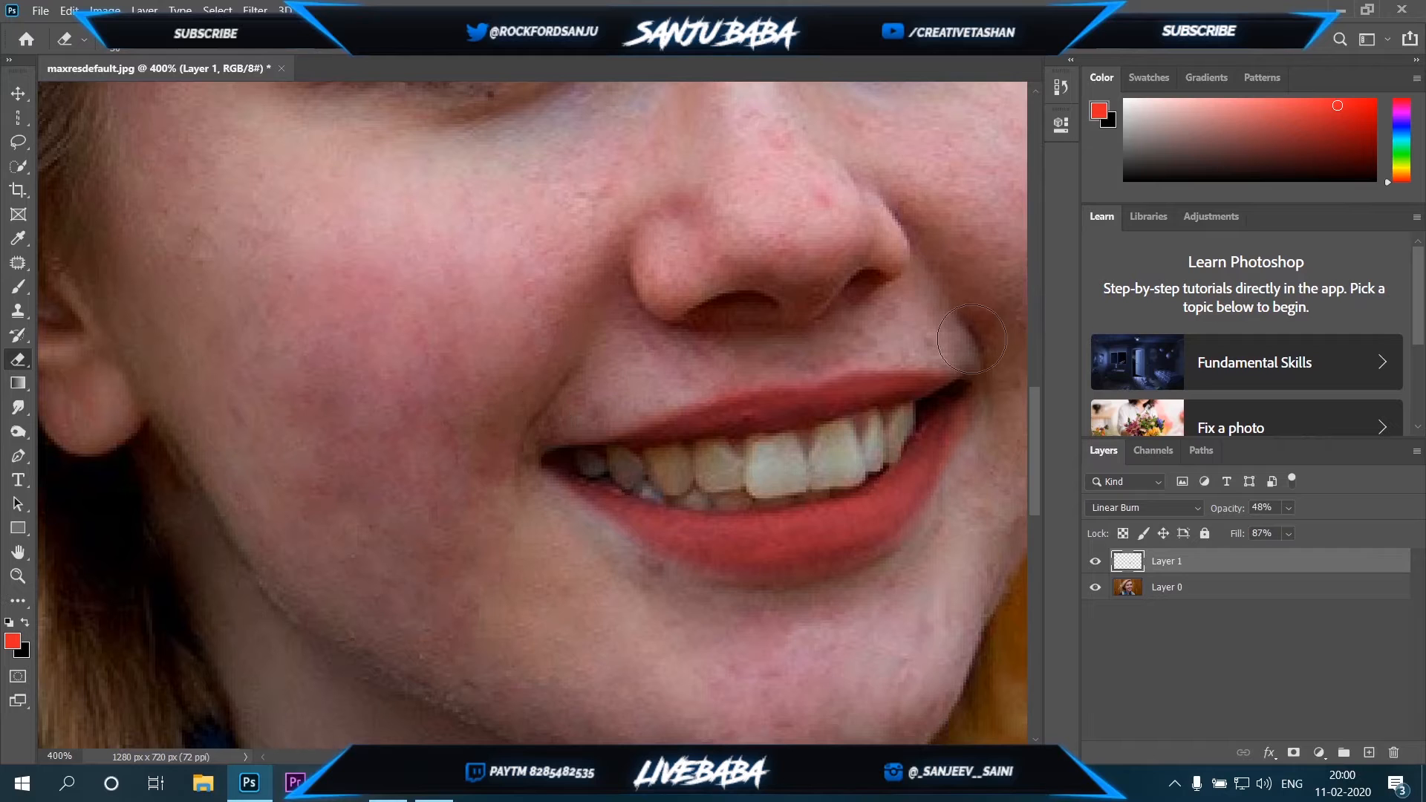
pyautogui.moveTo(972, 339)
pyautogui.mouseDown()
pyautogui.moveTo(694, 424)
pyautogui.moveTo(618, 376)
pyautogui.moveTo(468, 388)
pyautogui.mouseUp()
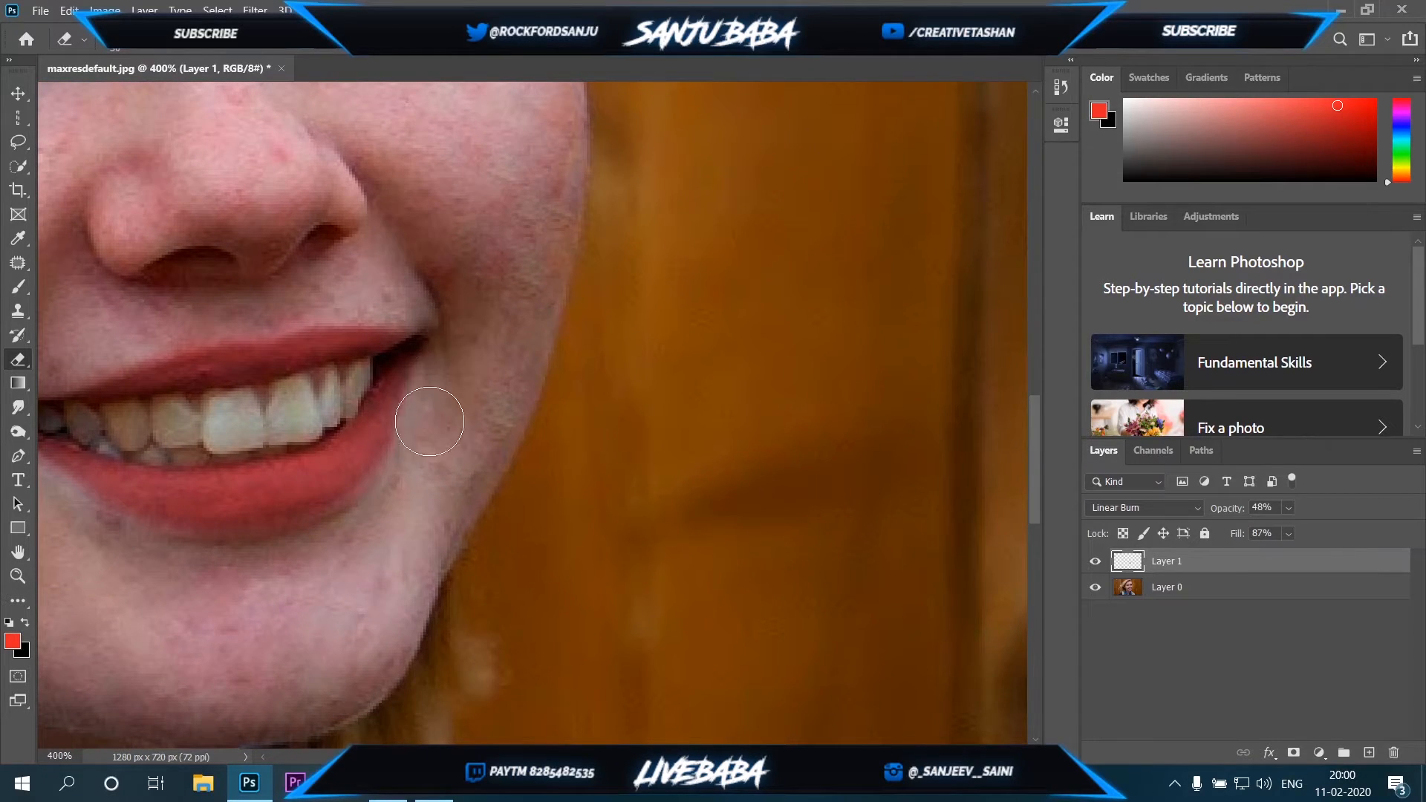
pyautogui.hotkey('ctrl', '0')
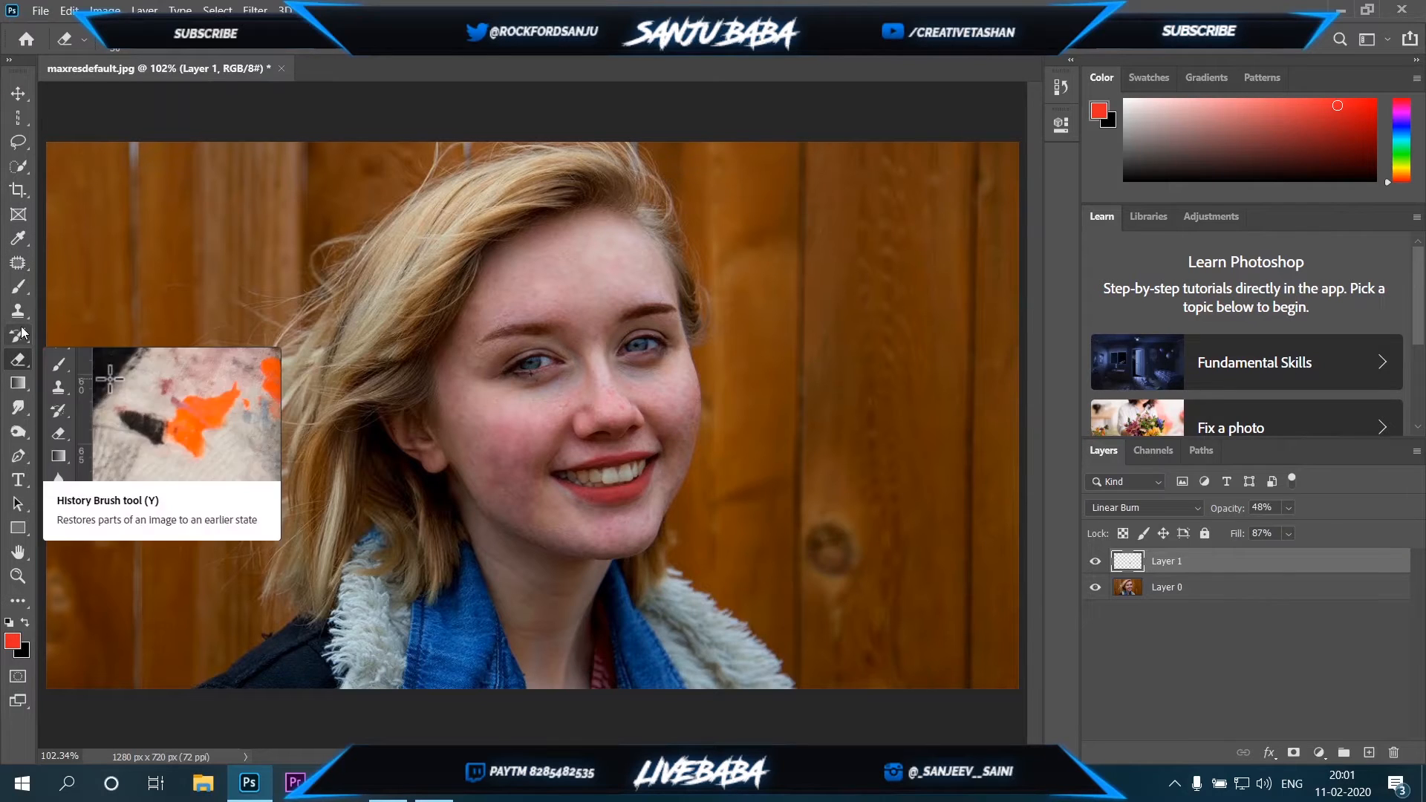
# - Switch to the Smudge tool with the Skin smooth brush 1 preset and shrink the brush to fit the forehead
pyautogui.click(18, 408)
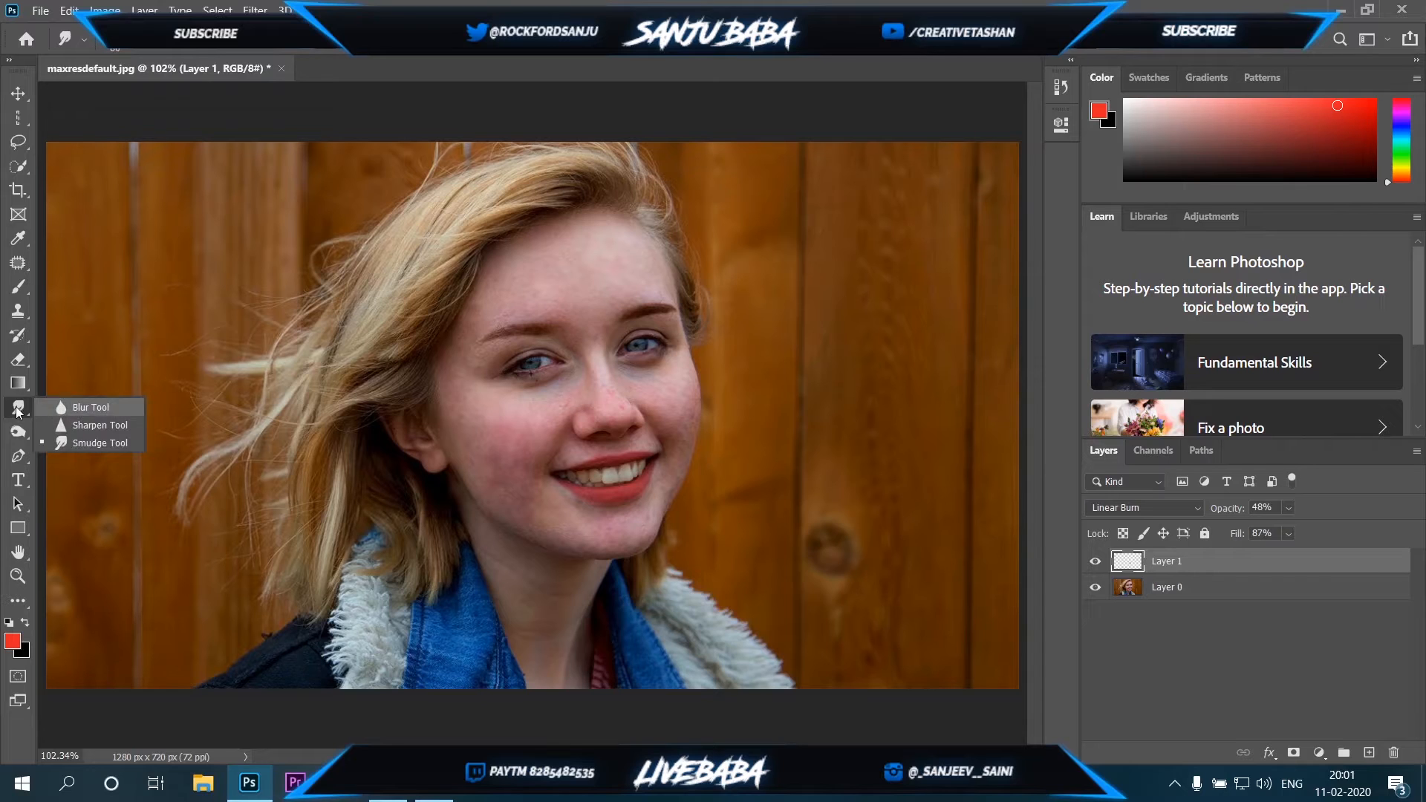
pyautogui.click(86, 442)
pyautogui.click(141, 51)
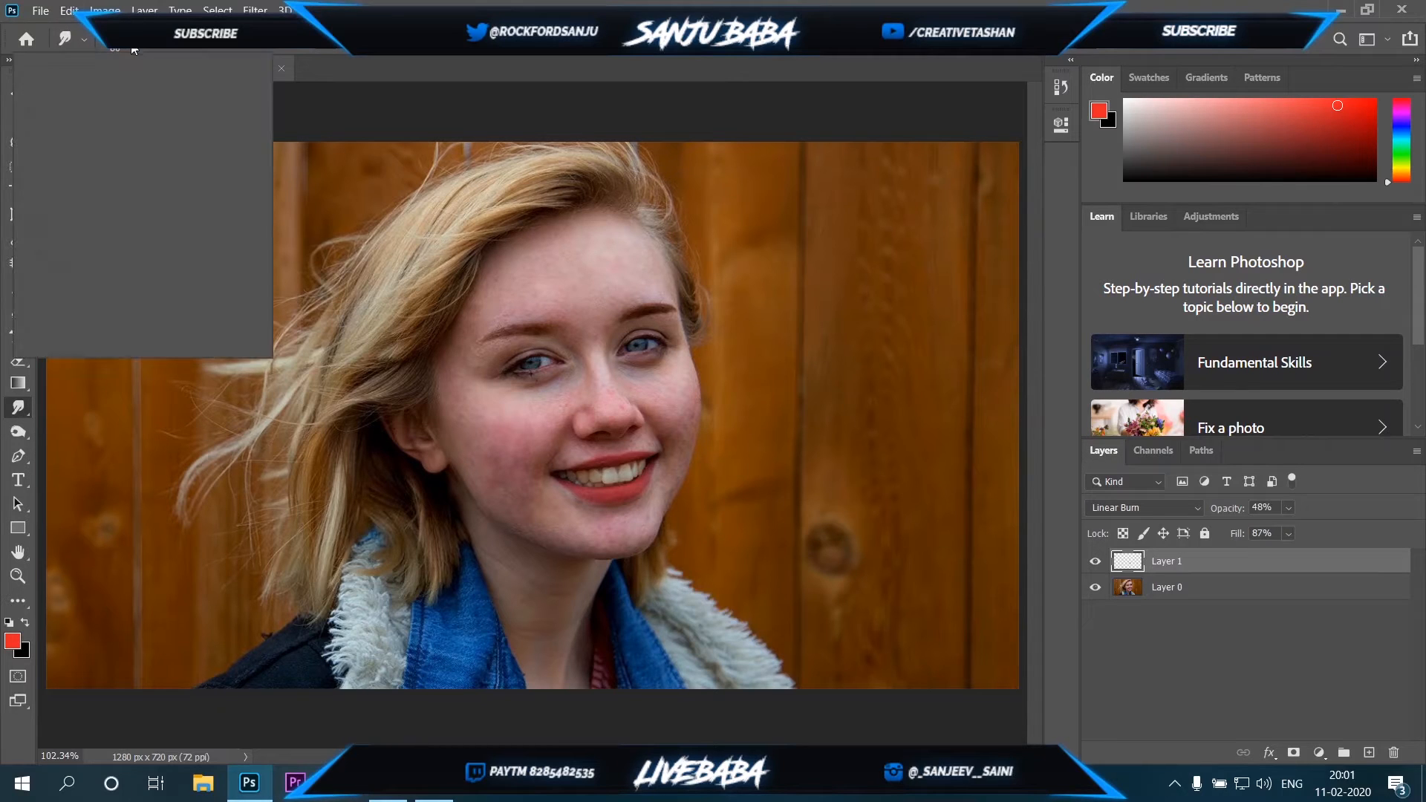
pyautogui.click(165, 316)
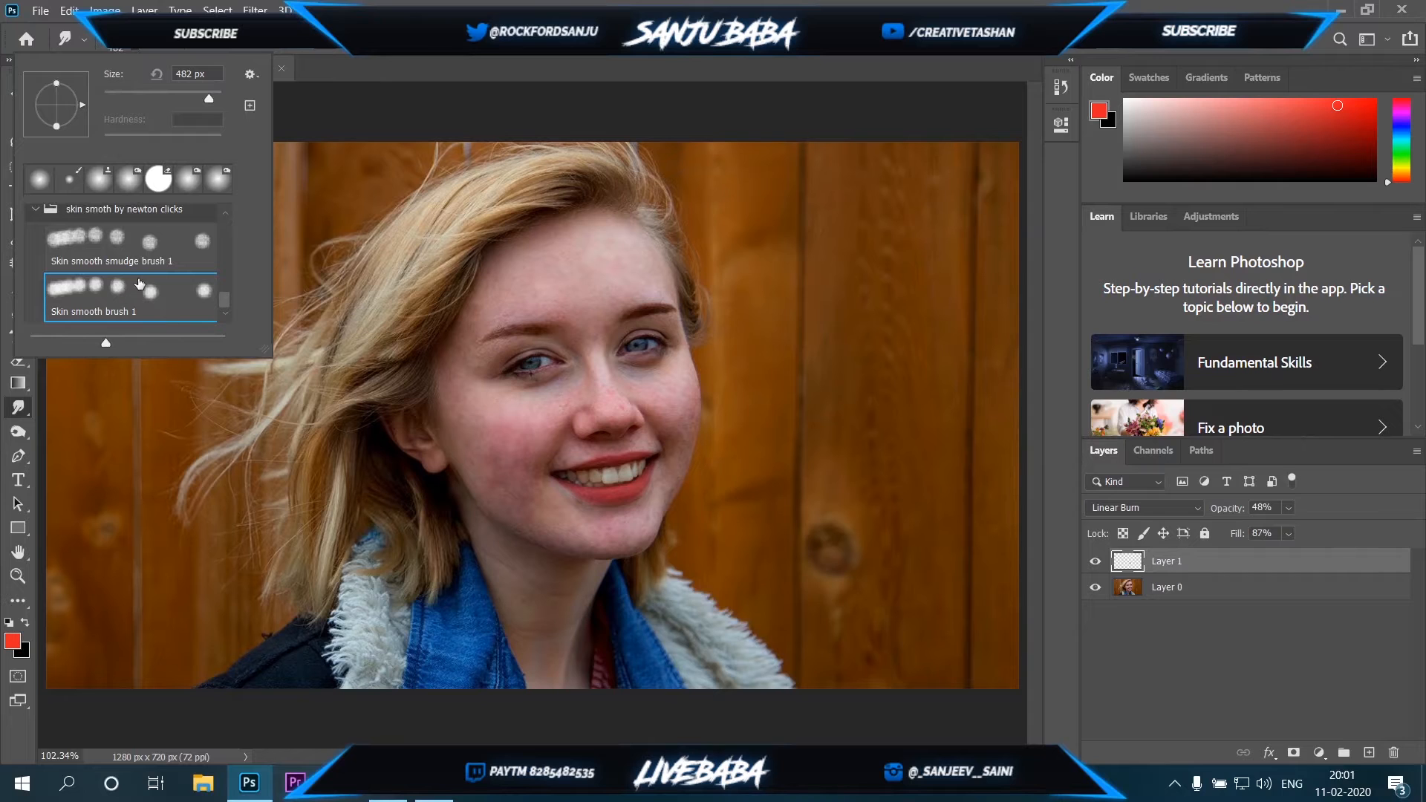
pyautogui.click(643, 416)
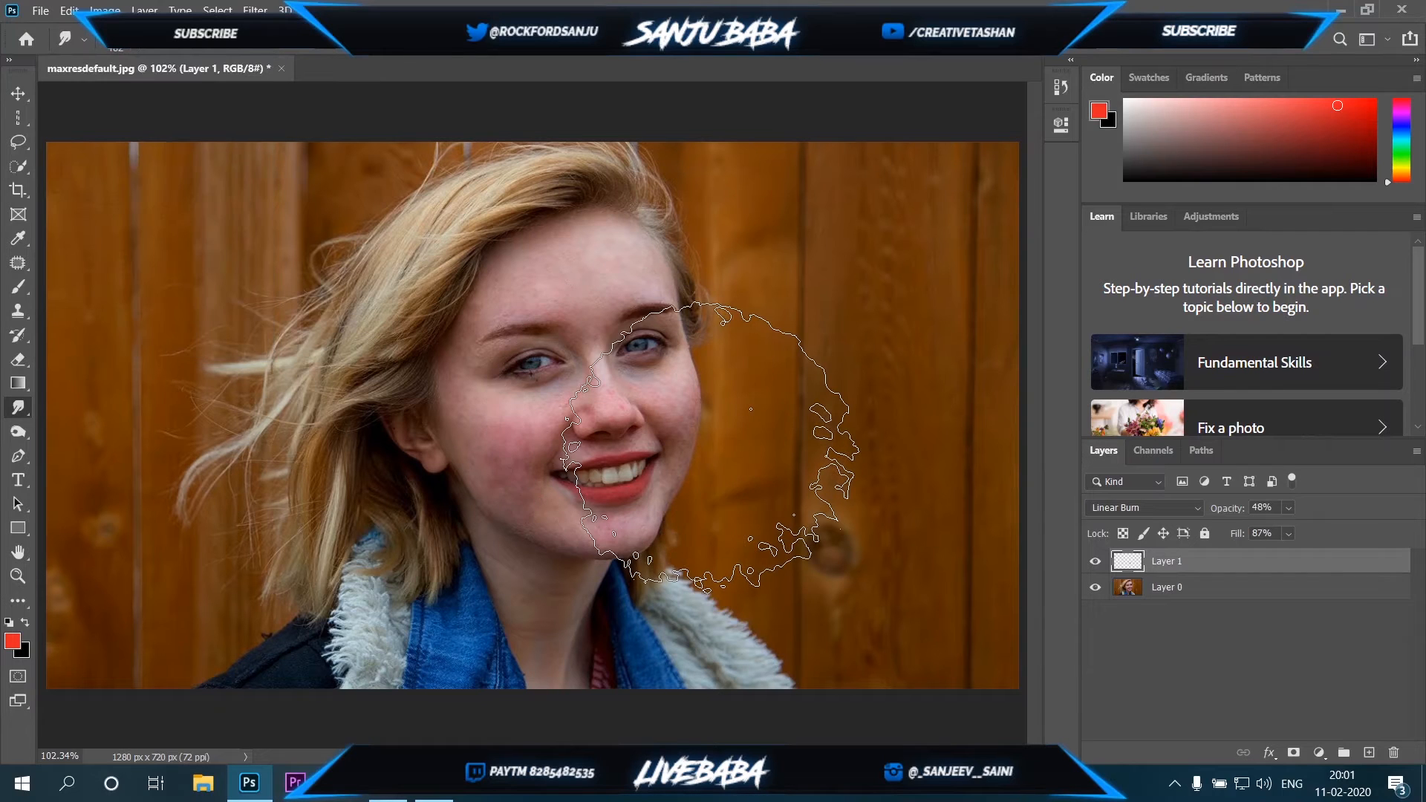
pyautogui.press('[')
pyautogui.press('[')
pyautogui.press('[')
pyautogui.press('[')
pyautogui.press('[')
pyautogui.press('[')
pyautogui.press('[')
pyautogui.press('[')
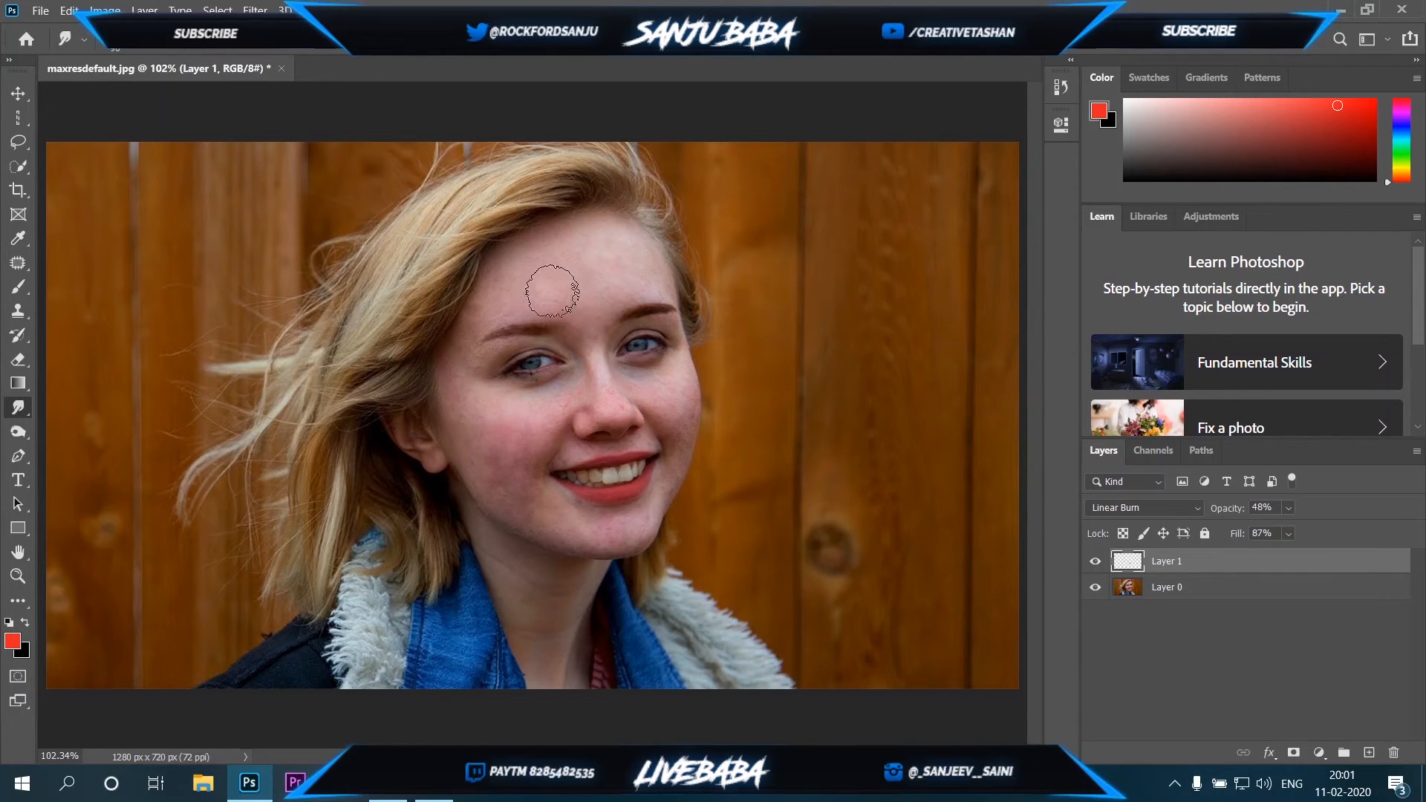
# - Smooth the skin of the forehead and both cheeks on the photo layer, Layer 0, with the Smudge tool
pyautogui.scroll(3, 552, 291)
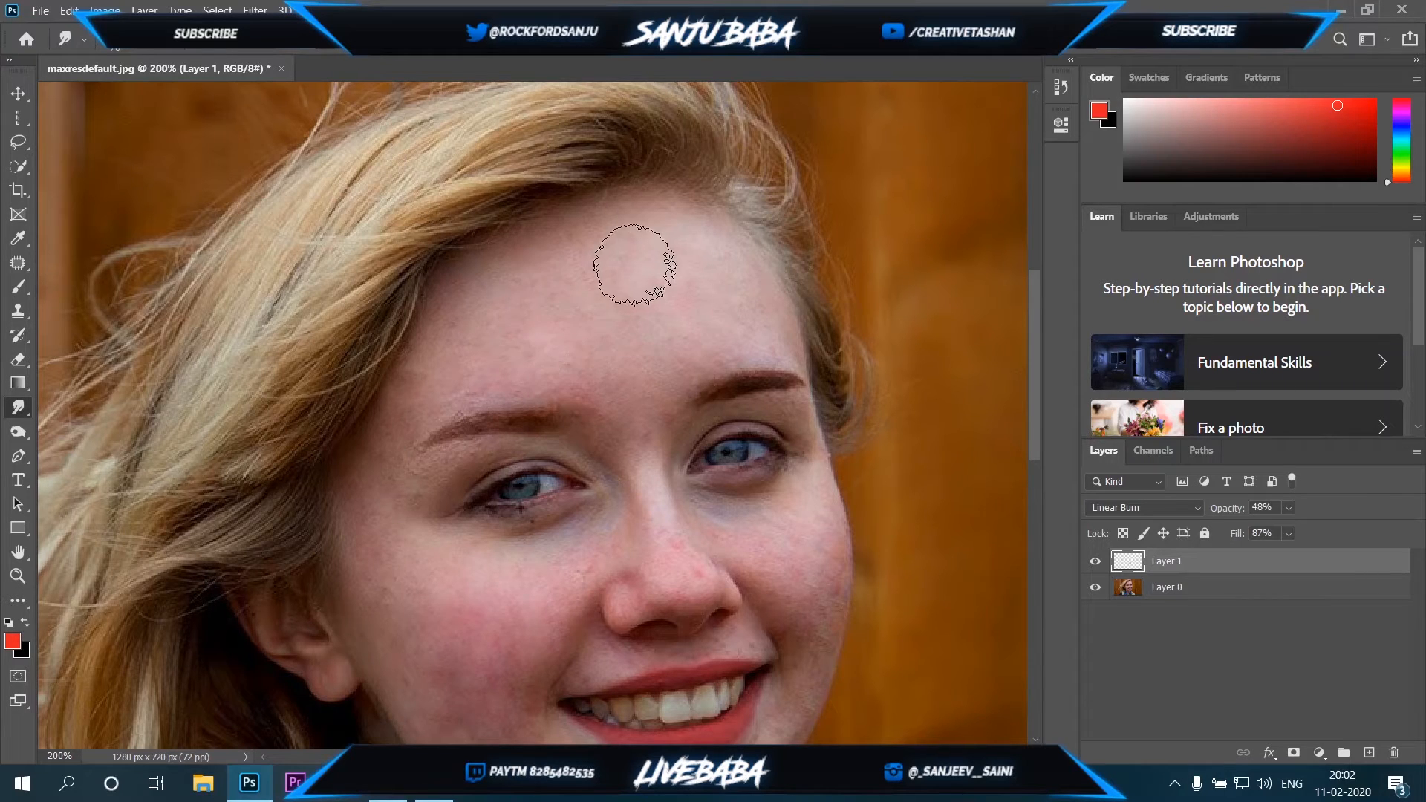
pyautogui.click(1211, 594)
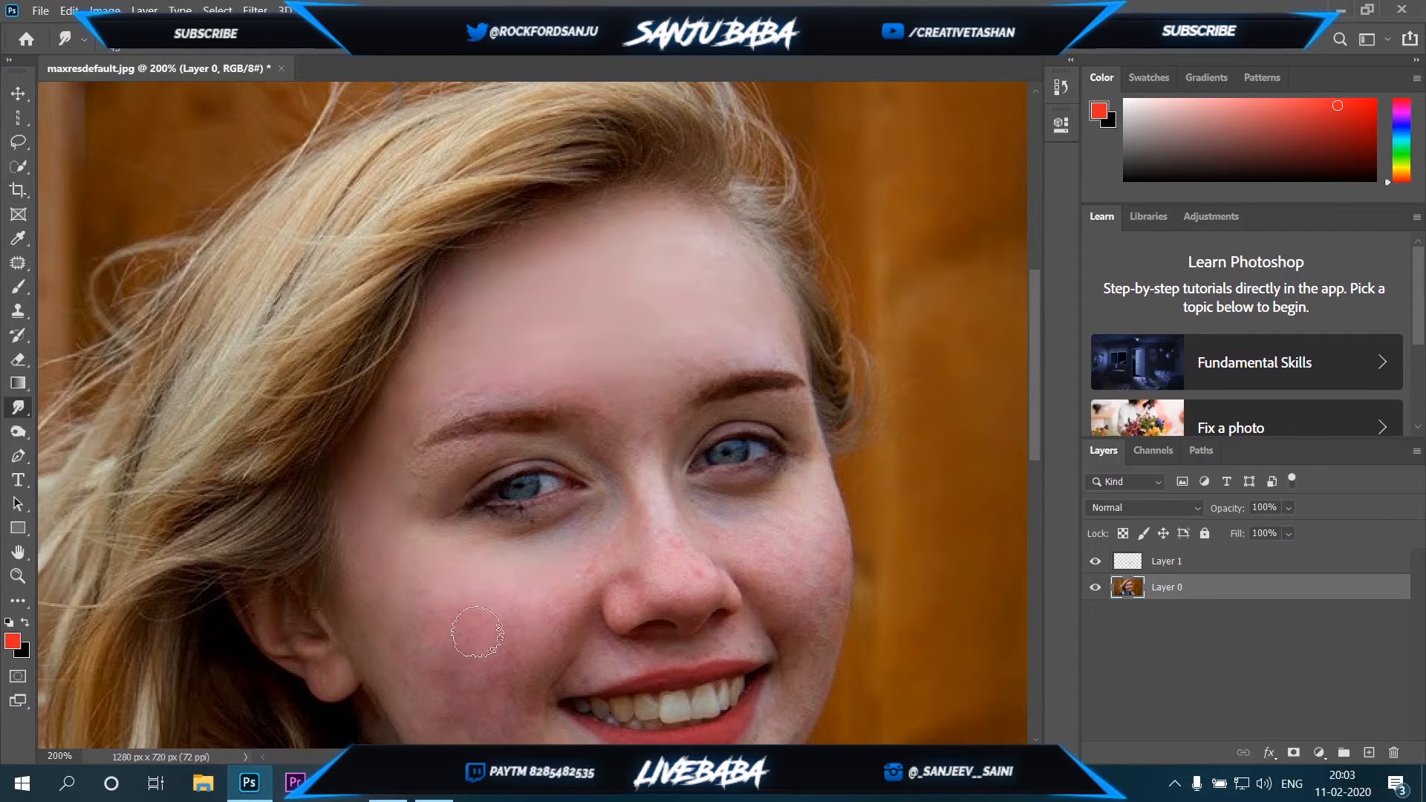
pyautogui.moveTo(493, 678); pyautogui.dragTo(512, 523)
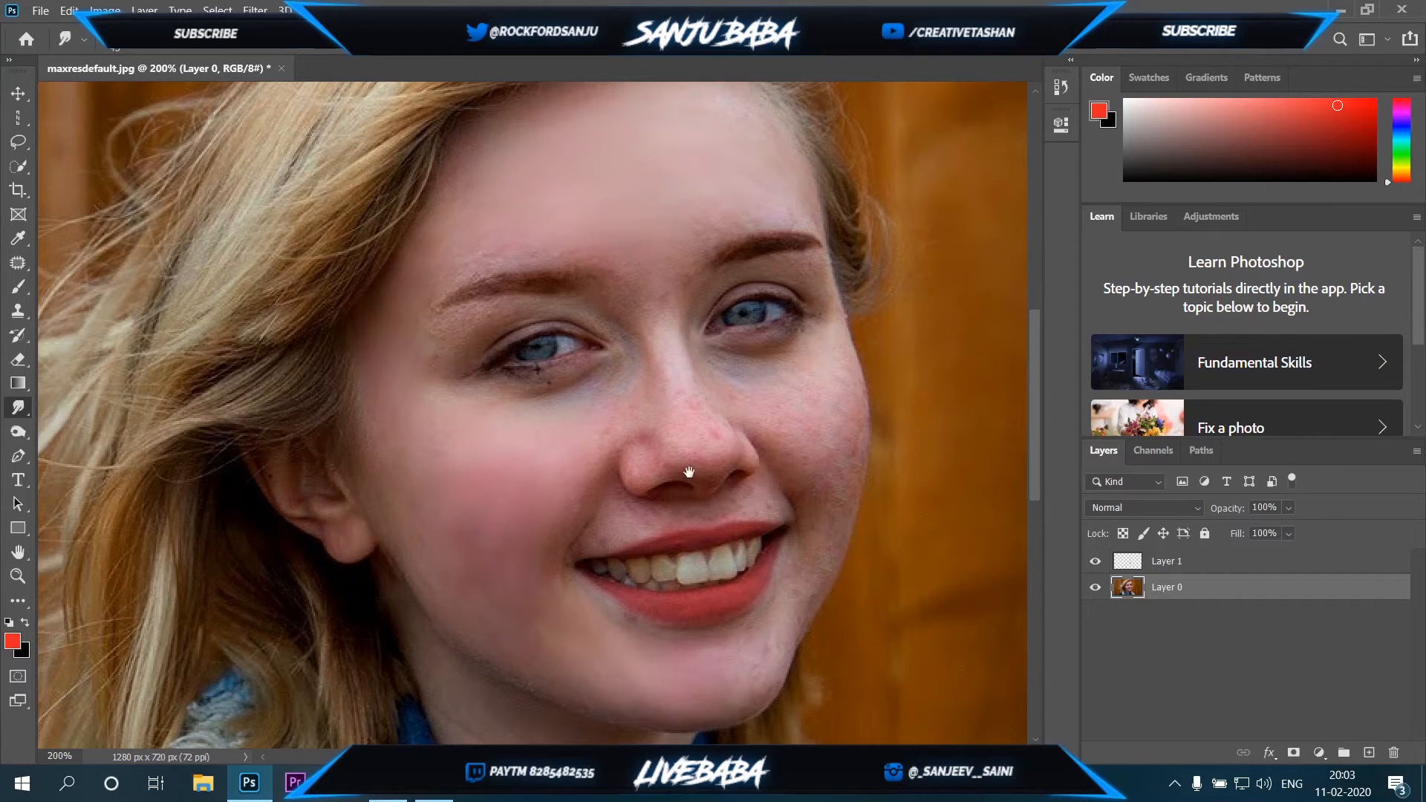
pyautogui.moveTo(690, 472); pyautogui.dragTo(533, 489)
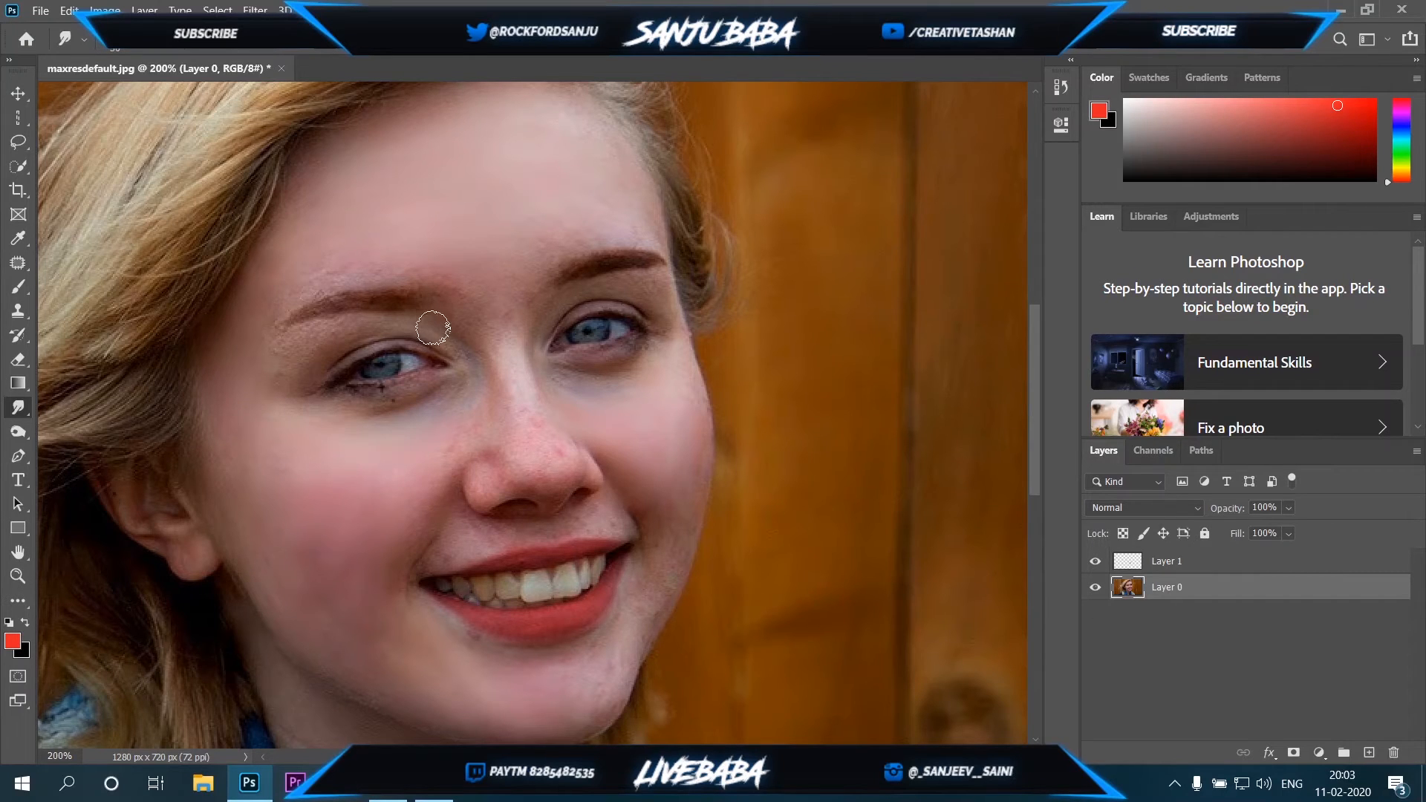
# - Smooth the nose and chin with a smaller smudge brush, and the neck with a slightly larger one
pyautogui.press('[')
pyautogui.moveTo(570, 475); pyautogui.dragTo(556, 315)
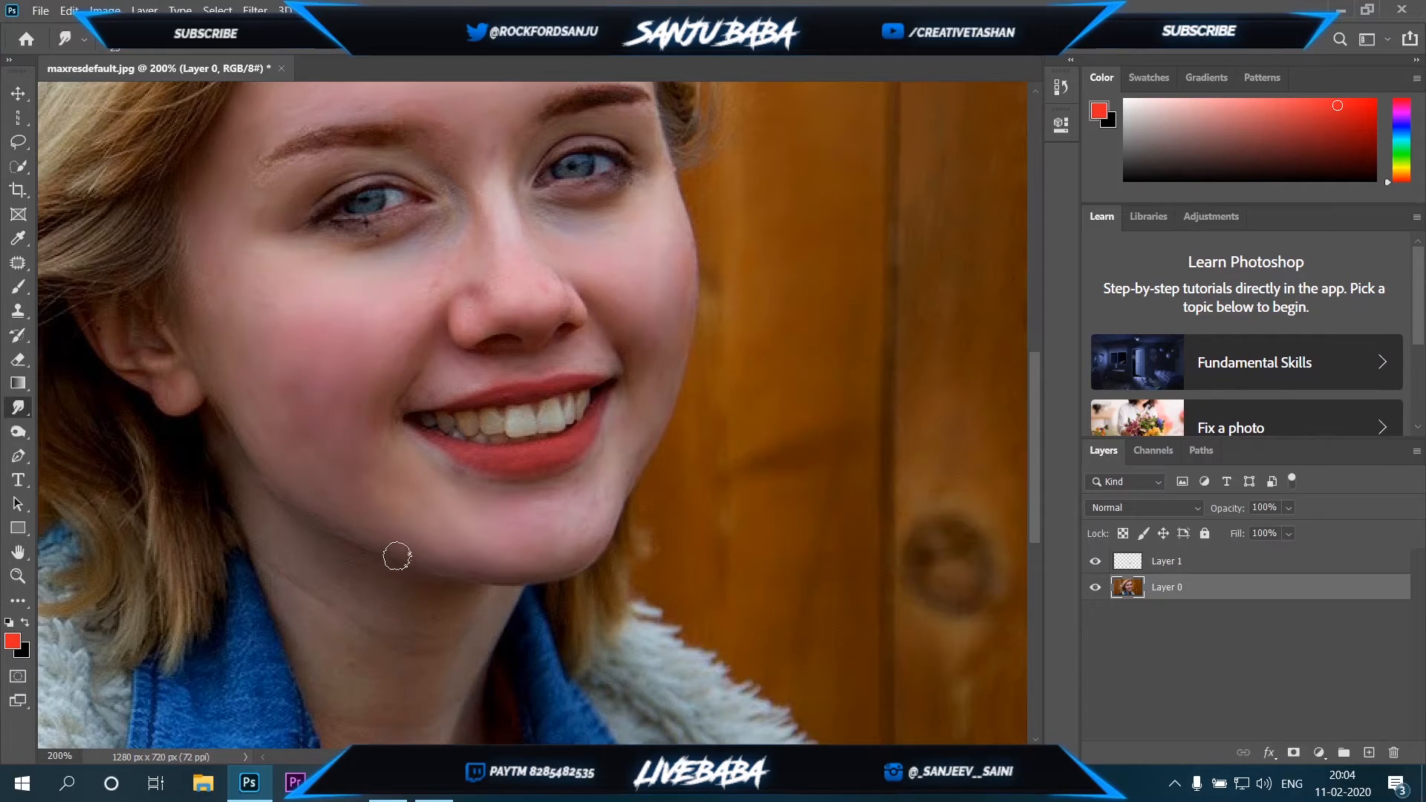
pyautogui.moveTo(427, 679); pyautogui.dragTo(414, 575)
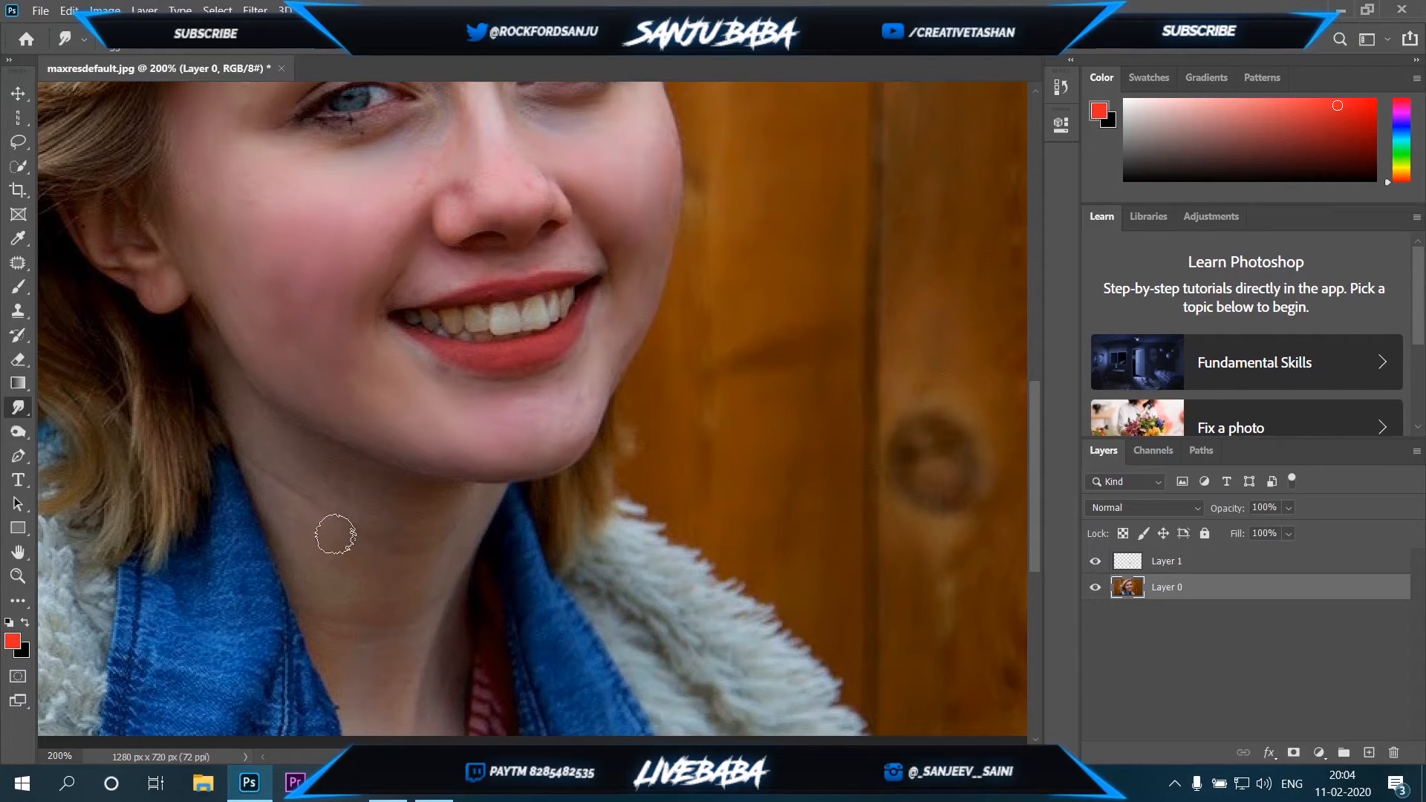
pyautogui.press(']')
pyautogui.press(']')
pyautogui.moveTo(388, 627); pyautogui.dragTo(364, 502)
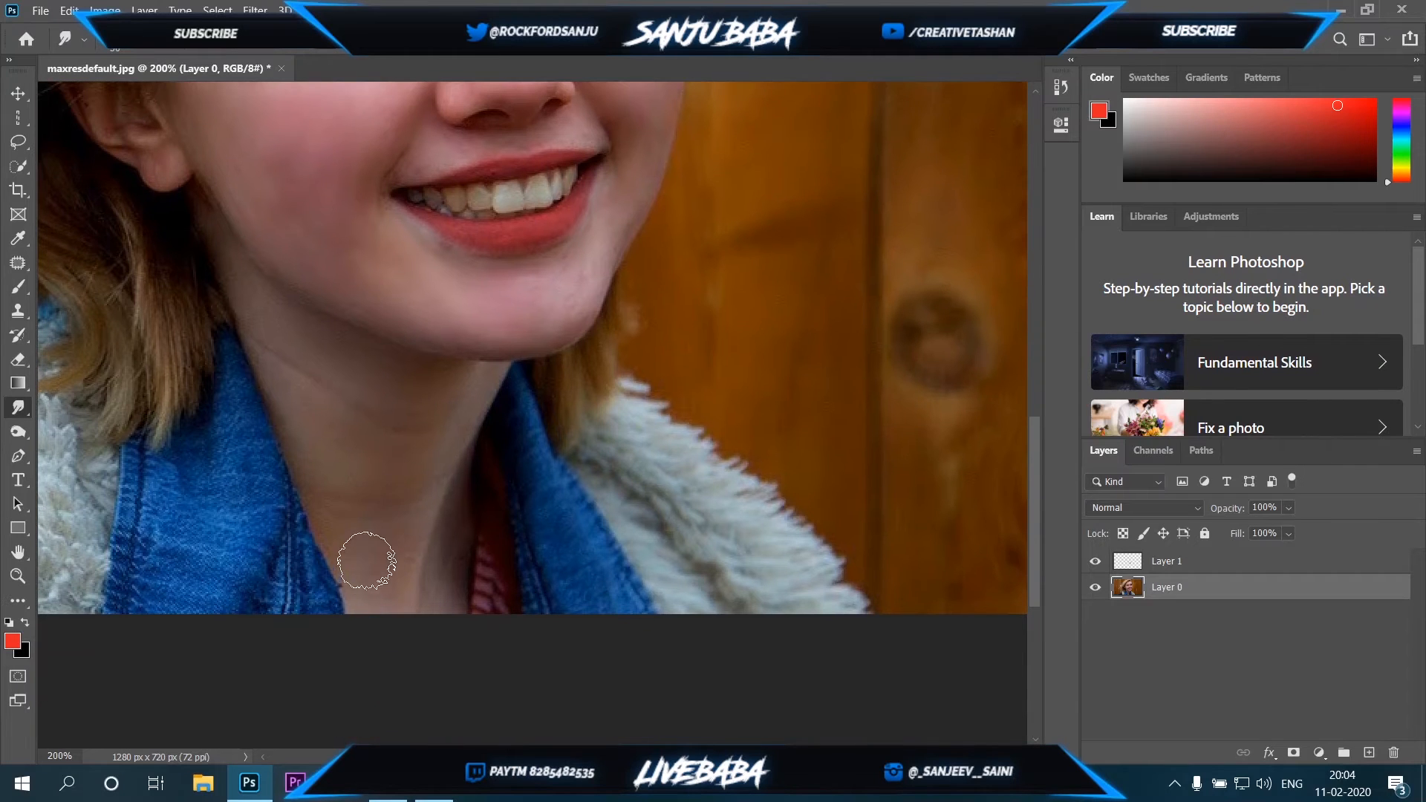
pyautogui.hotkey('ctrl', '0')
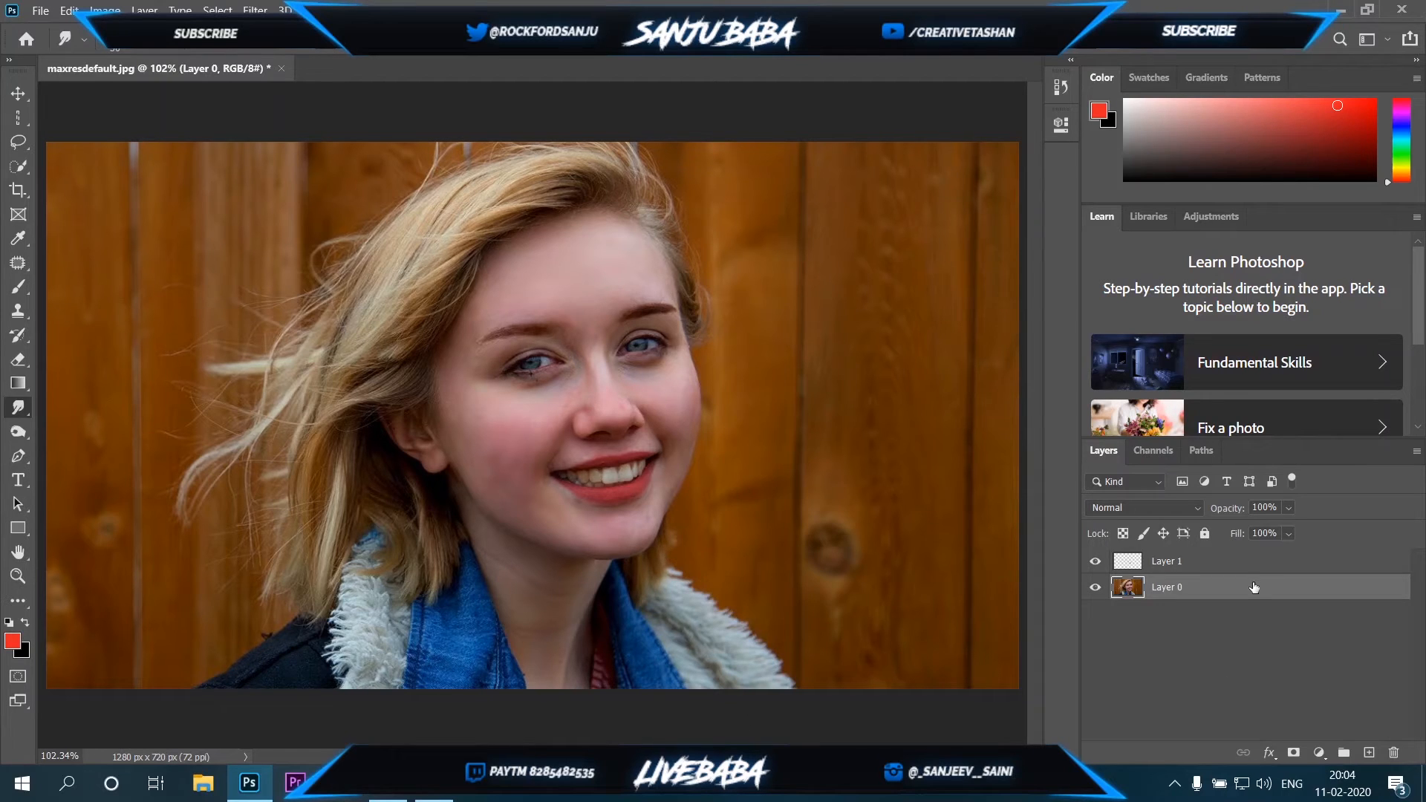
# - Add a Color Balance adjustment layer above the lip colour, shifting the midtones toward red and green, with yellow-blue at -9
pyautogui.hotkey('alt', ']')
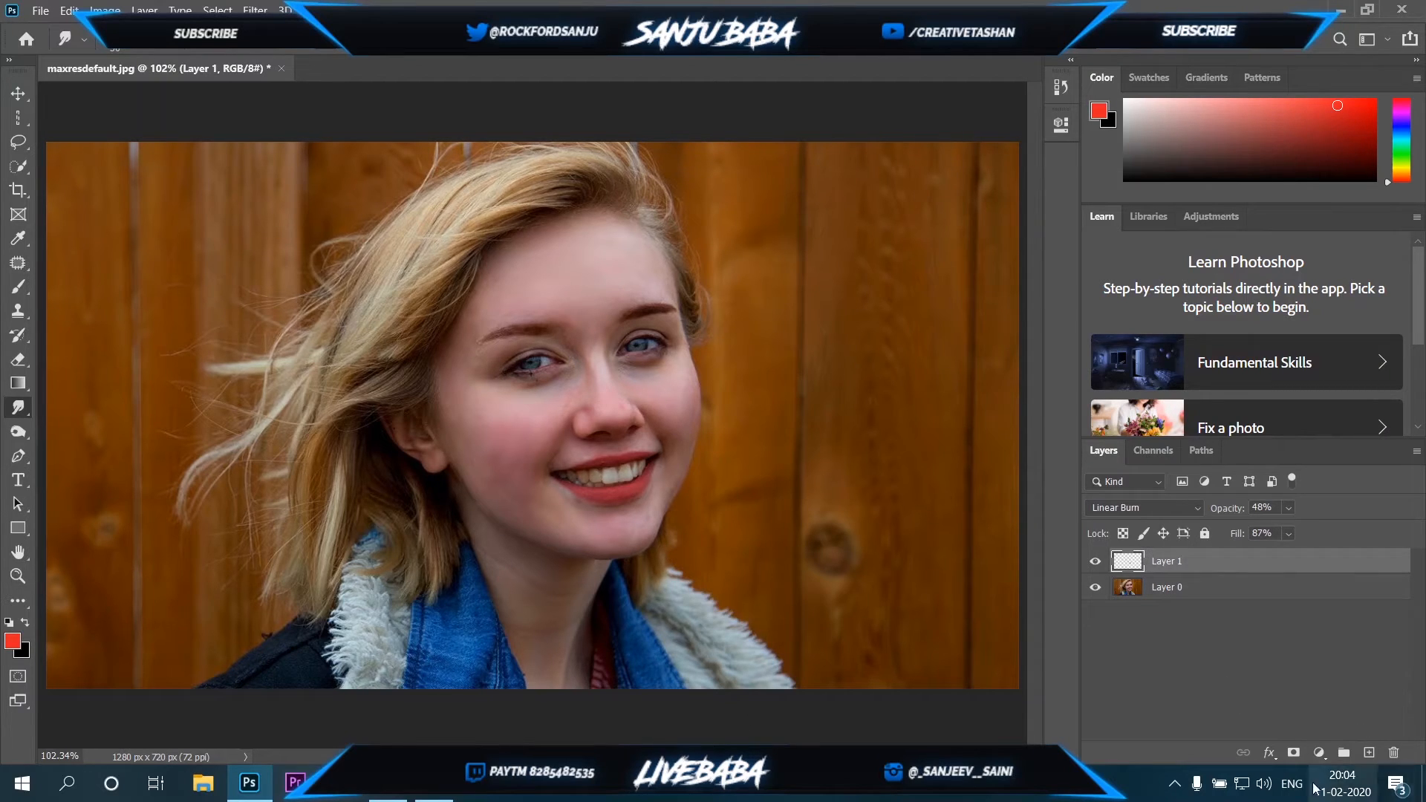
pyautogui.click(1319, 753)
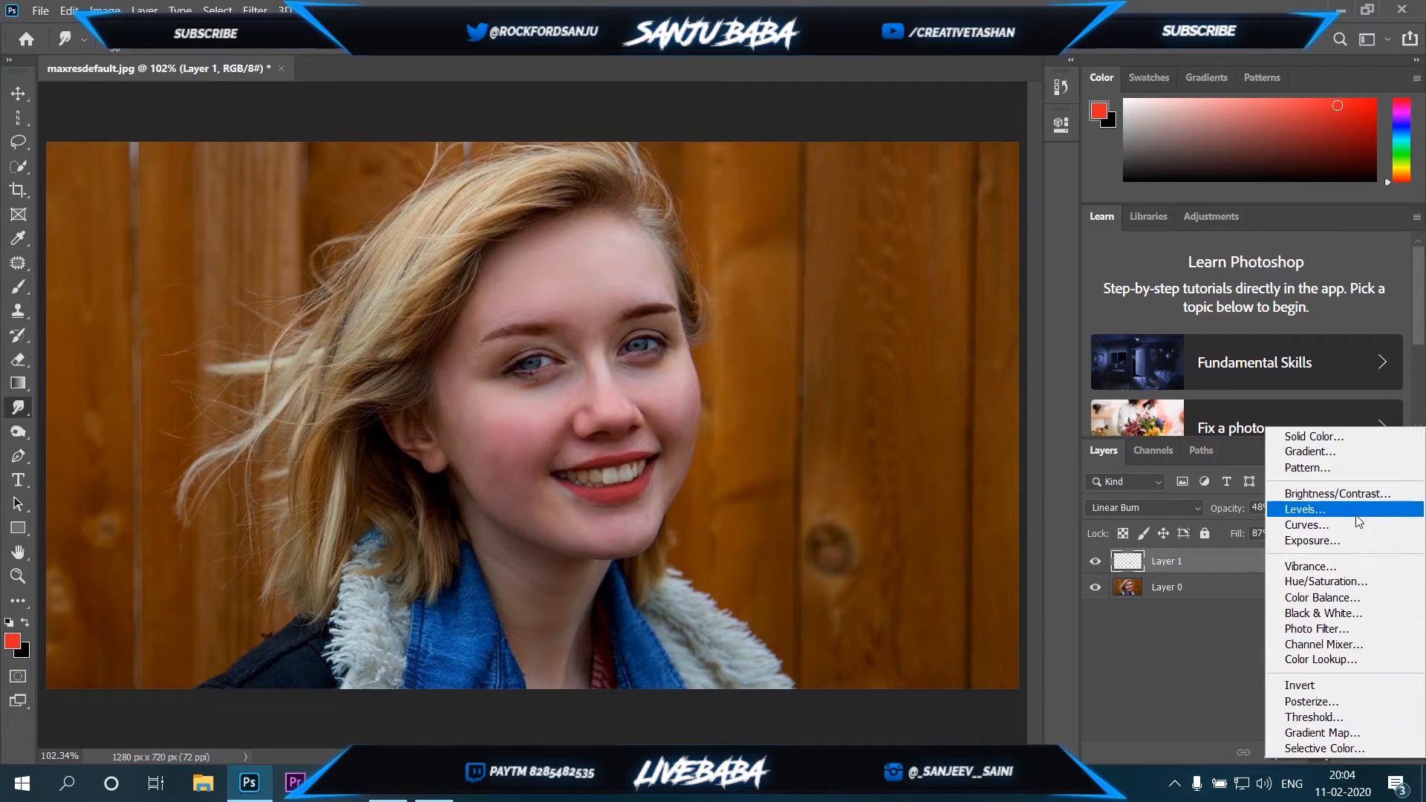
pyautogui.click(1322, 598)
pyautogui.moveTo(878, 221); pyautogui.dragTo(879, 279)
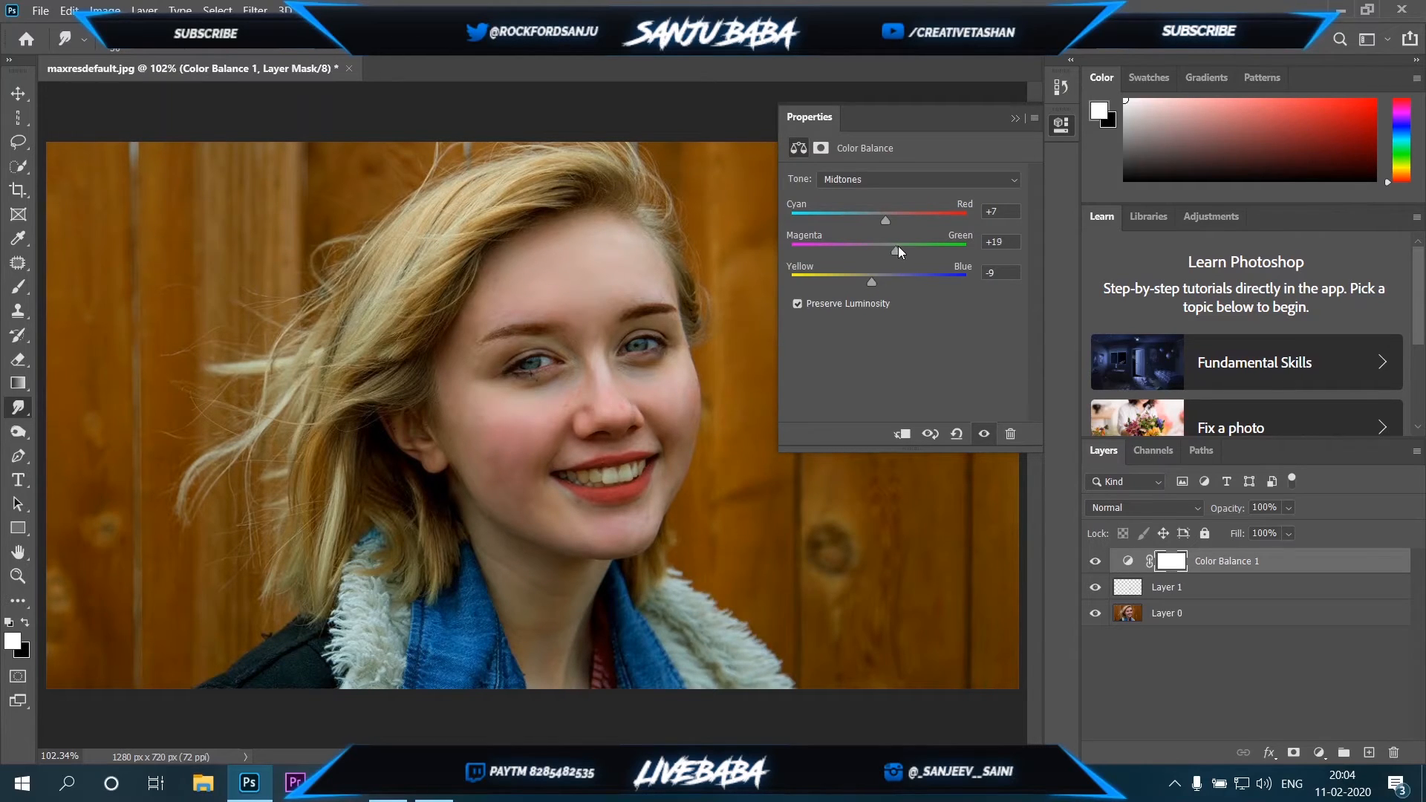
pyautogui.moveTo(898, 249); pyautogui.dragTo(883, 220)
pyautogui.click(1015, 118)
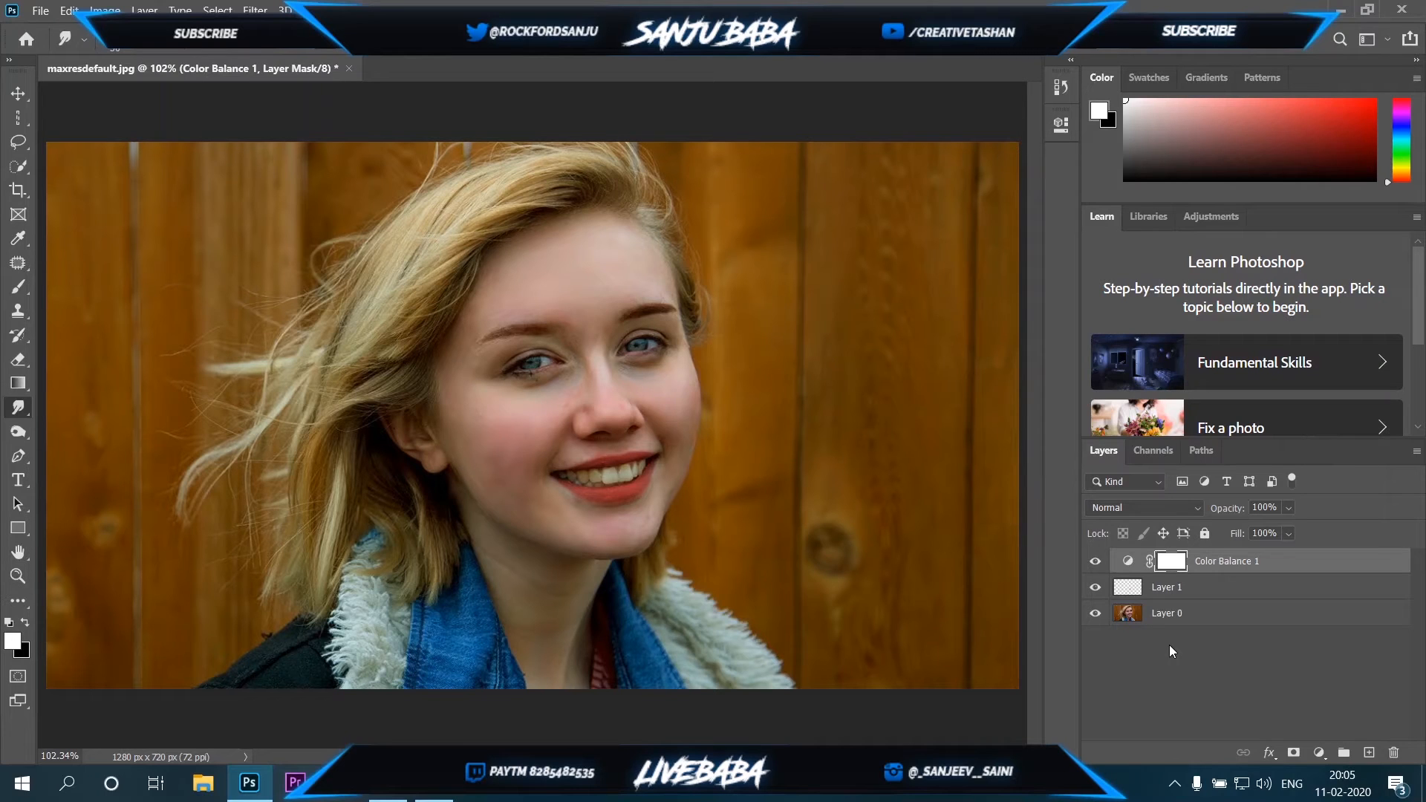
# - Darken both eyebrows on the photo layer, Layer 0, with the Burn tool
pyautogui.click(19, 431)
pyautogui.click(96, 452)
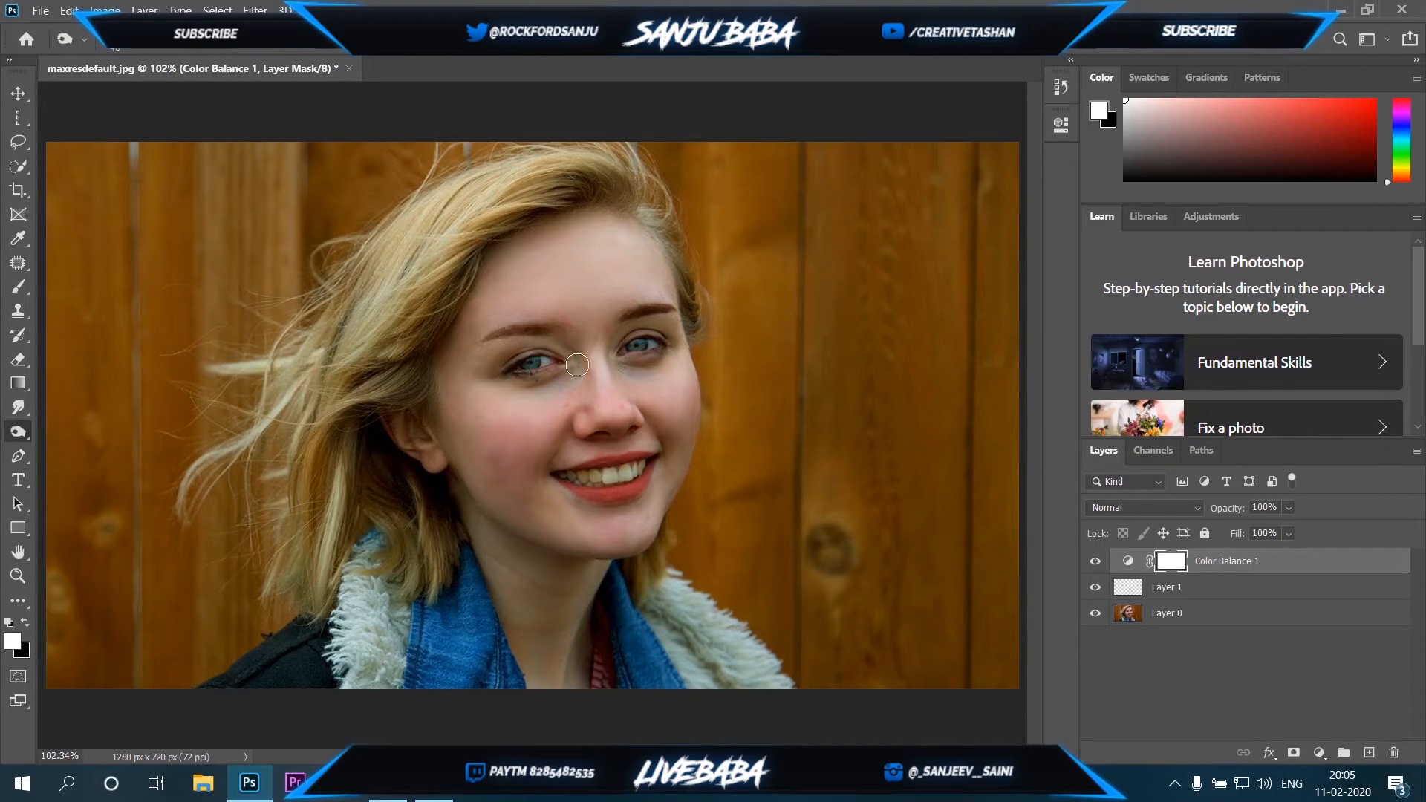
pyautogui.click(1203, 616)
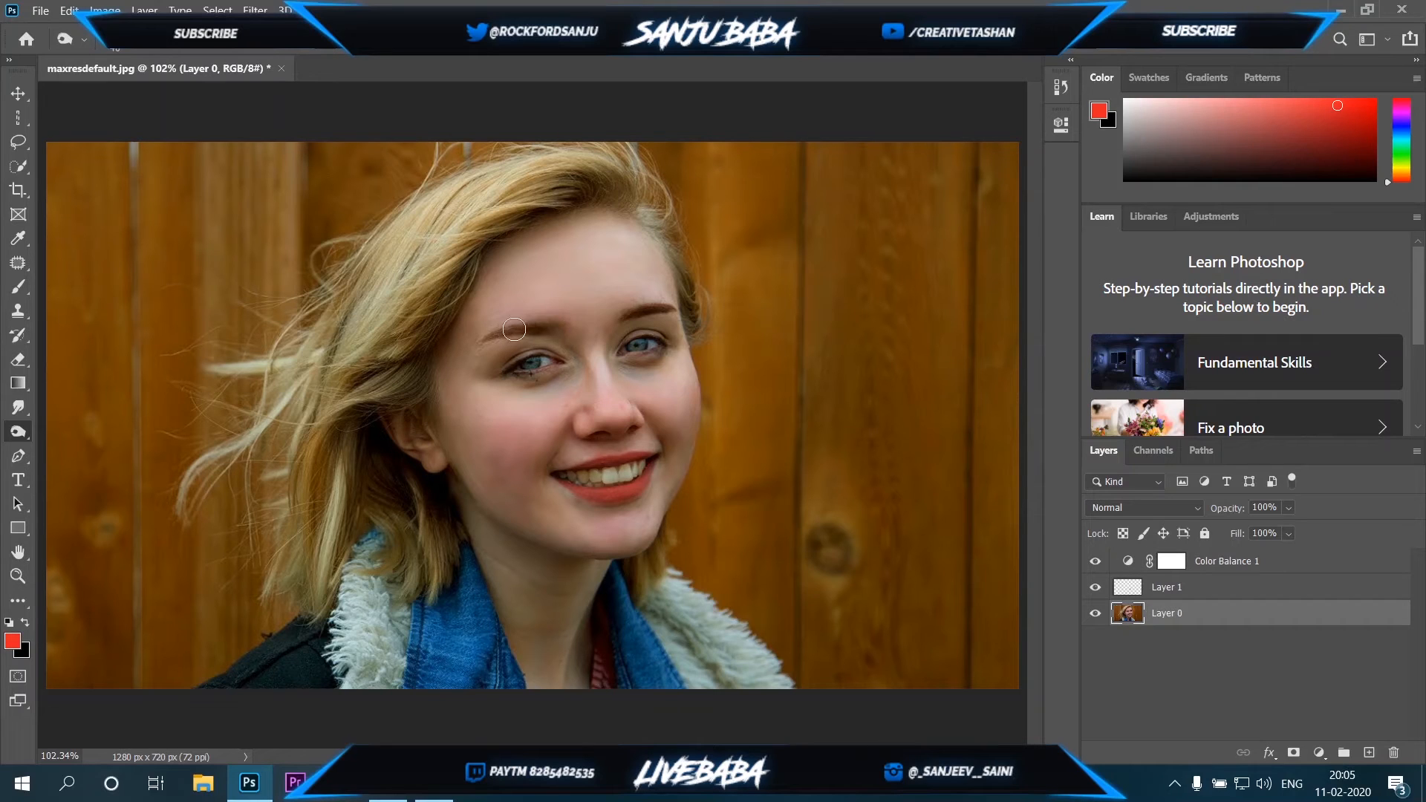
pyautogui.moveTo(634, 316); pyautogui.dragTo(665, 309)
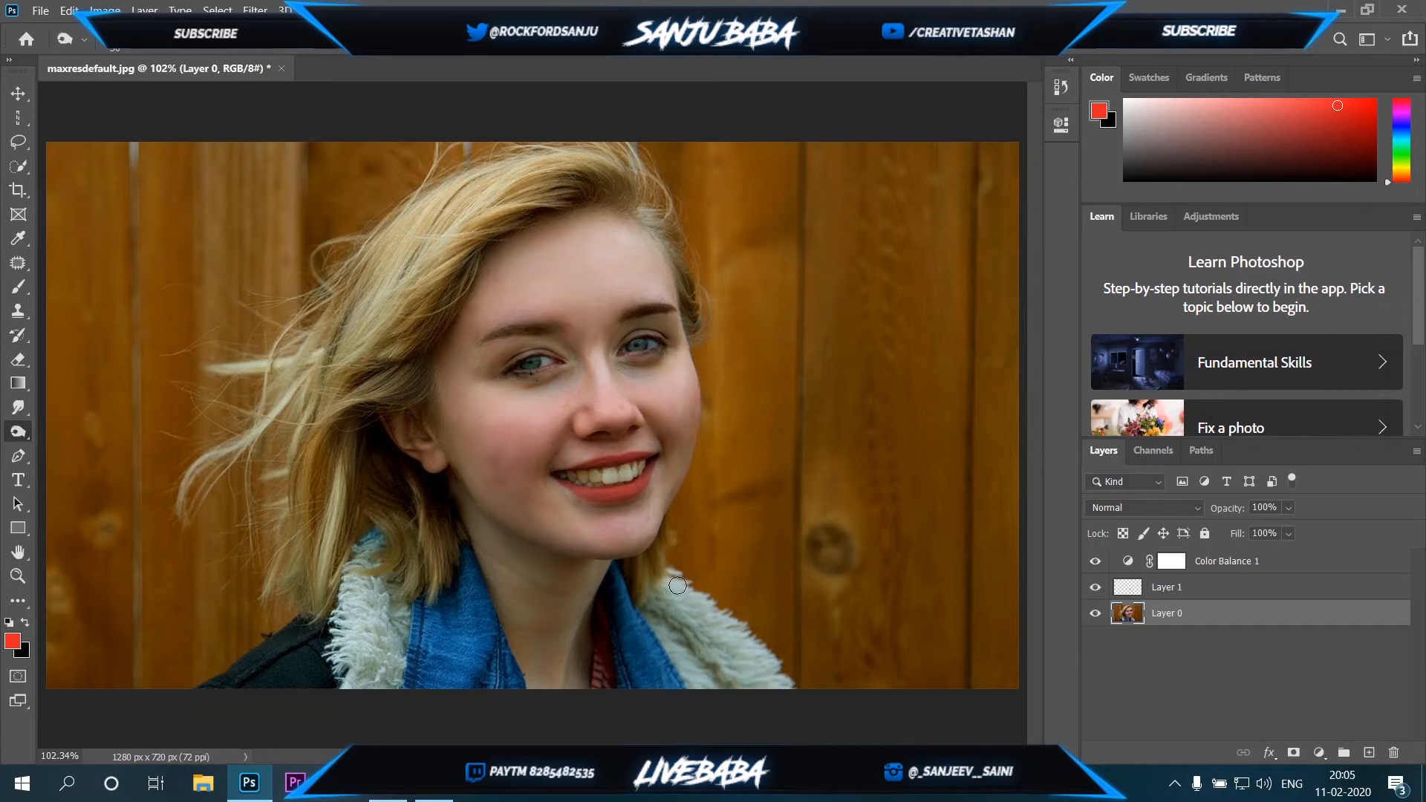
# - Brighten the teeth on the photo layer with the Dodge tool, using a brush reduced to about one tooth's width
pyautogui.rightClick(18, 437)
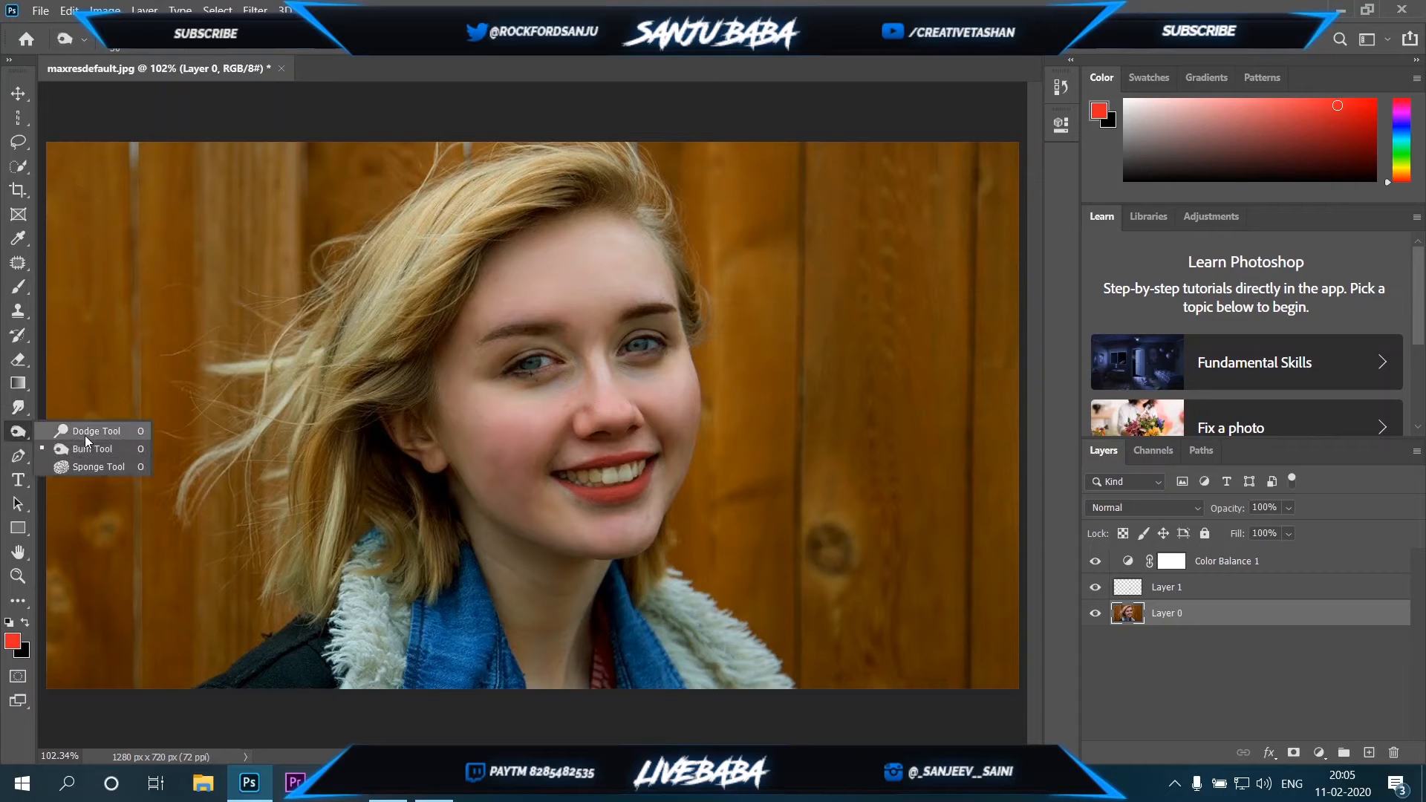
pyautogui.click(84, 433)
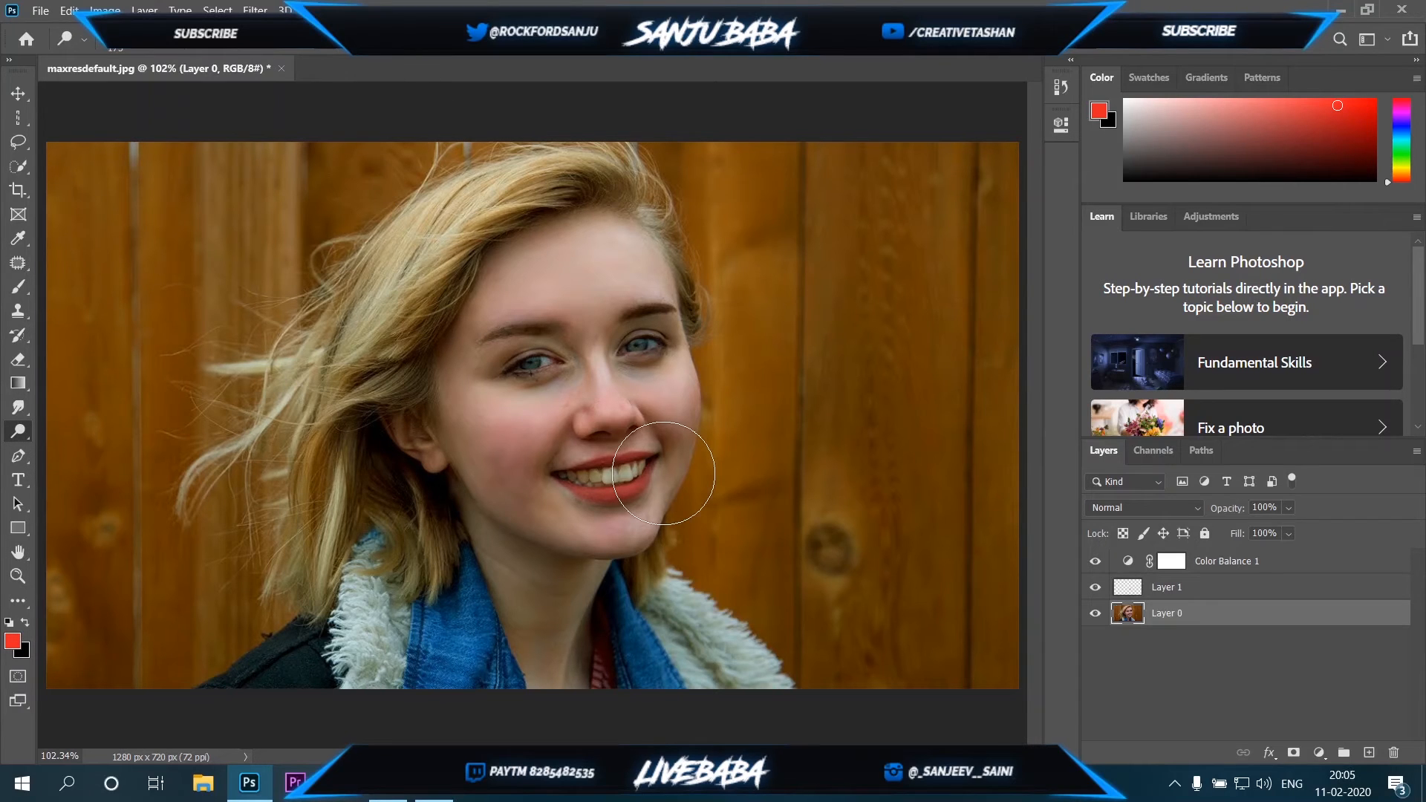
pyautogui.press('[')
pyautogui.press('[')
pyautogui.press('[')
pyautogui.press('[')
pyautogui.press('[')
pyautogui.press('[')
pyautogui.keyDown('ctrl'); pyautogui.click(608, 477); pyautogui.keyUp('ctrl')
pyautogui.keyDown('ctrl'); pyautogui.click(609, 476); pyautogui.keyUp('ctrl')
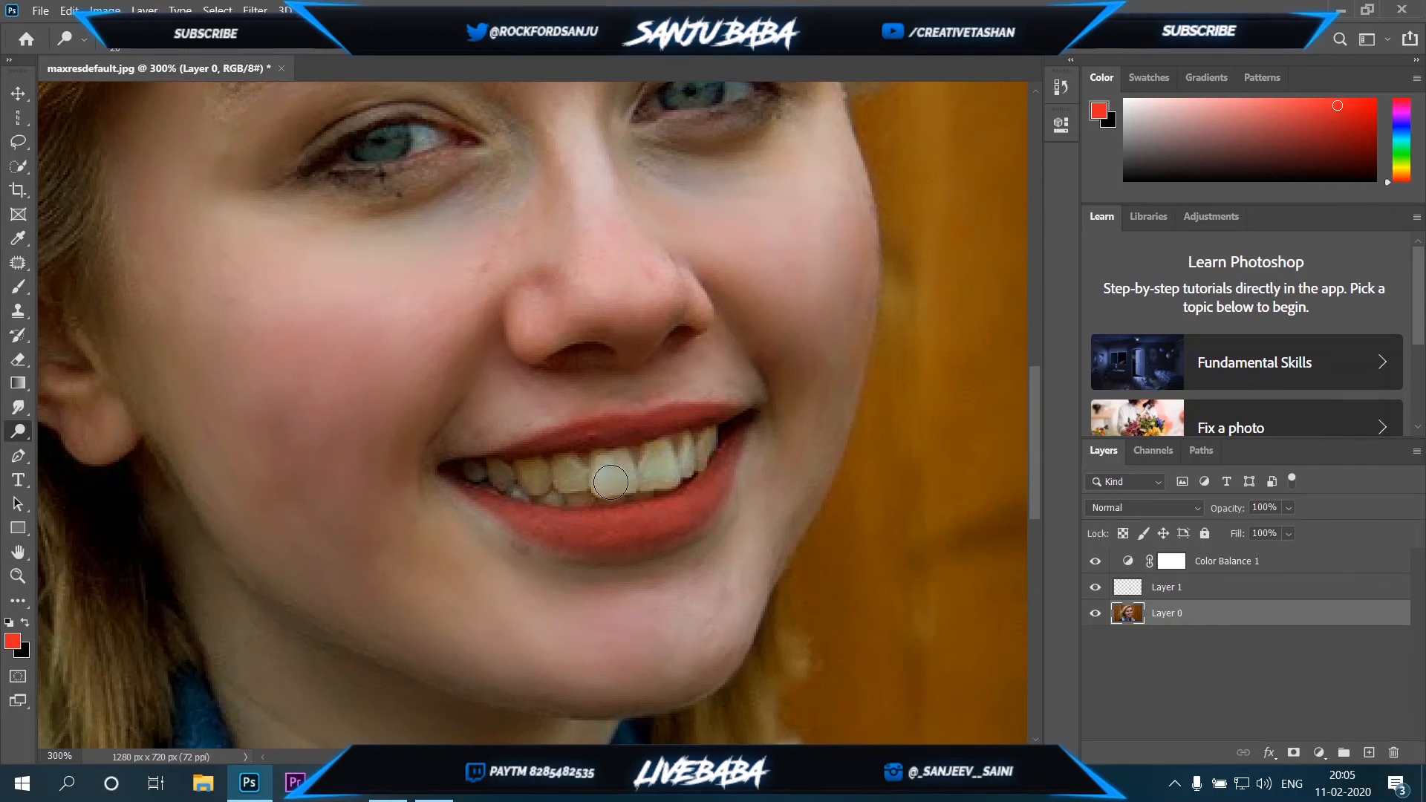
pyautogui.moveTo(612, 478)
pyautogui.mouseDown()
pyautogui.moveTo(671, 477)
pyautogui.moveTo(694, 462)
pyautogui.moveTo(538, 488)
pyautogui.moveTo(603, 475)
pyautogui.moveTo(565, 490)
pyautogui.mouseUp()
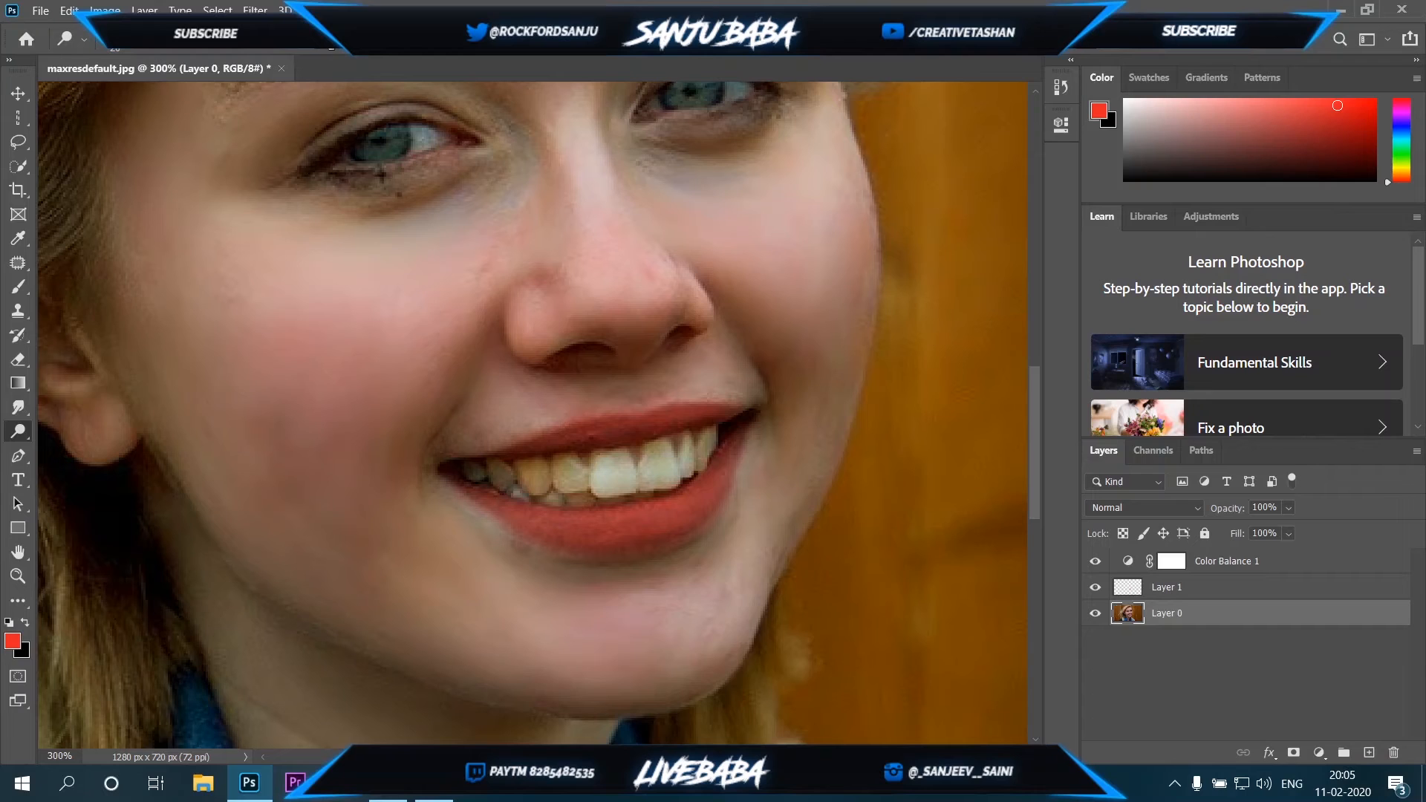
pyautogui.moveTo(528, 481)
pyautogui.mouseDown()
pyautogui.moveTo(566, 476)
pyautogui.moveTo(494, 472)
pyautogui.moveTo(564, 475)
pyautogui.moveTo(544, 485)
pyautogui.moveTo(642, 475)
pyautogui.moveTo(707, 449)
pyautogui.moveTo(632, 487)
pyautogui.moveTo(554, 491)
pyautogui.moveTo(518, 480)
pyautogui.moveTo(576, 470)
pyautogui.moveTo(485, 472)
pyautogui.moveTo(609, 493)
pyautogui.moveTo(658, 464)
pyautogui.mouseUp()
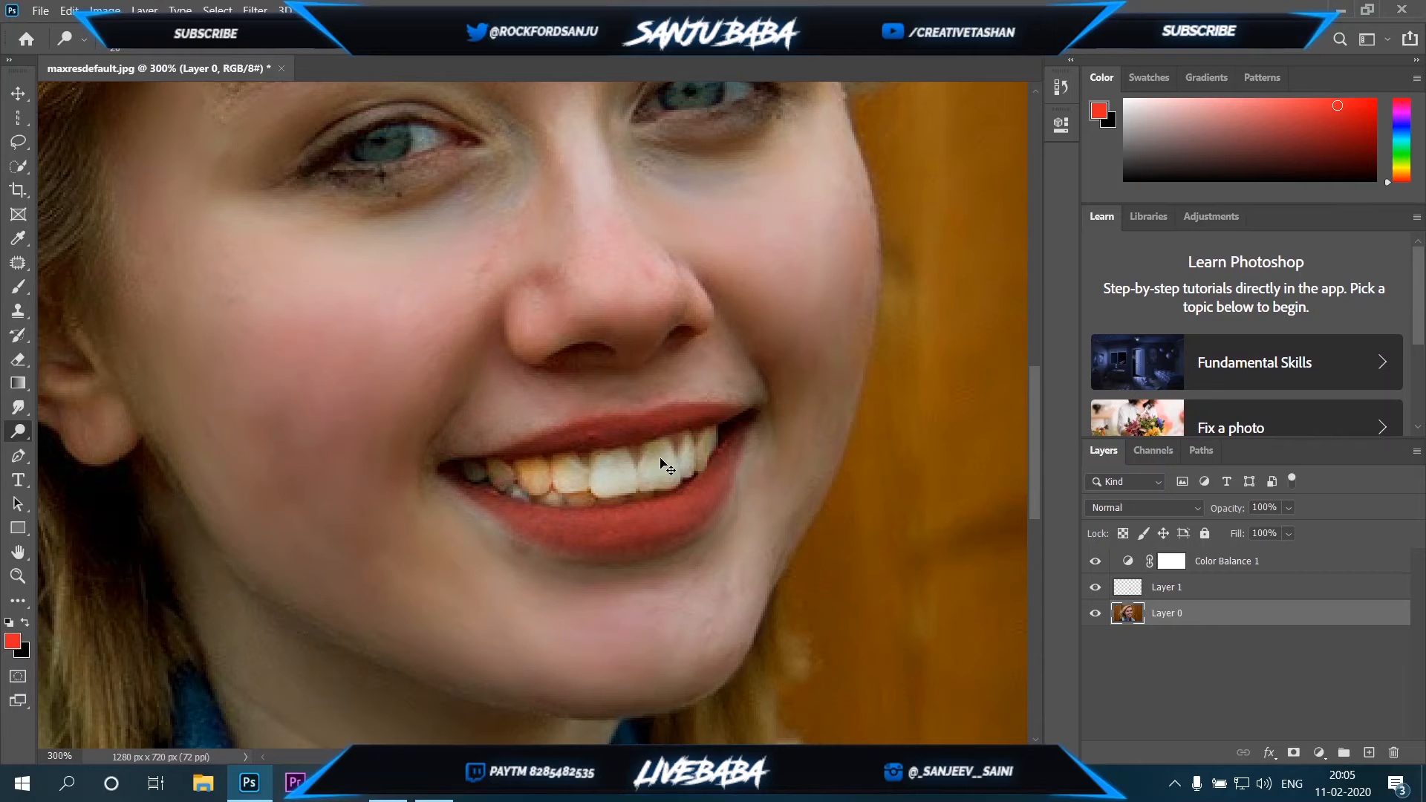
pyautogui.hotkey('ctrl', '0')
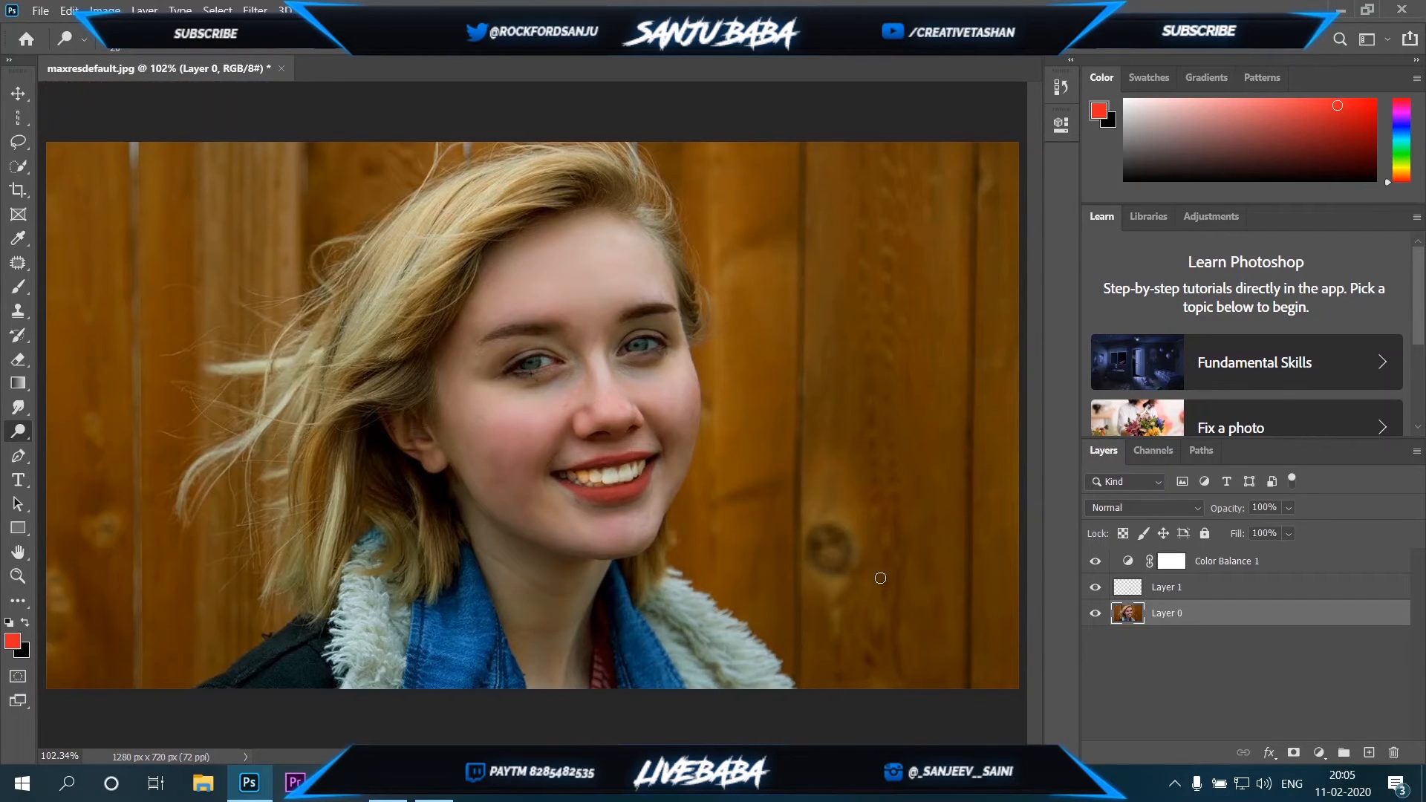
# - Undo the last two Dodge strokes and brighten the teeth on the photo layer again
pyautogui.hotkey('ctrl', 'z')
pyautogui.hotkey('ctrl', 'z')
pyautogui.moveTo(595, 479); pyautogui.dragTo(583, 475)
# - Compare the portrait with and without the lip colour and Color Balance layers by hiding both and showing them again
pyautogui.click(1094, 588)
pyautogui.click(1095, 562)
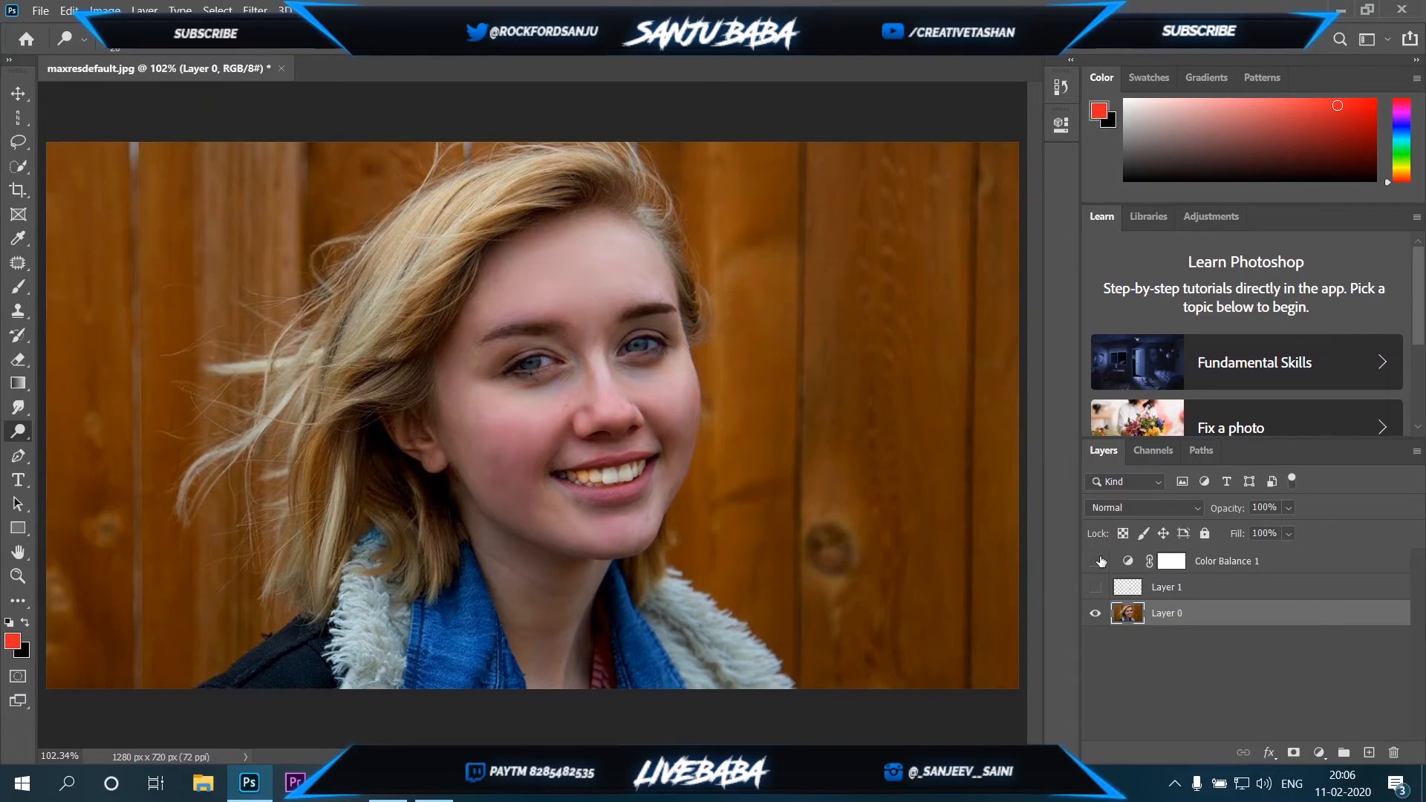
pyautogui.click(1097, 585)
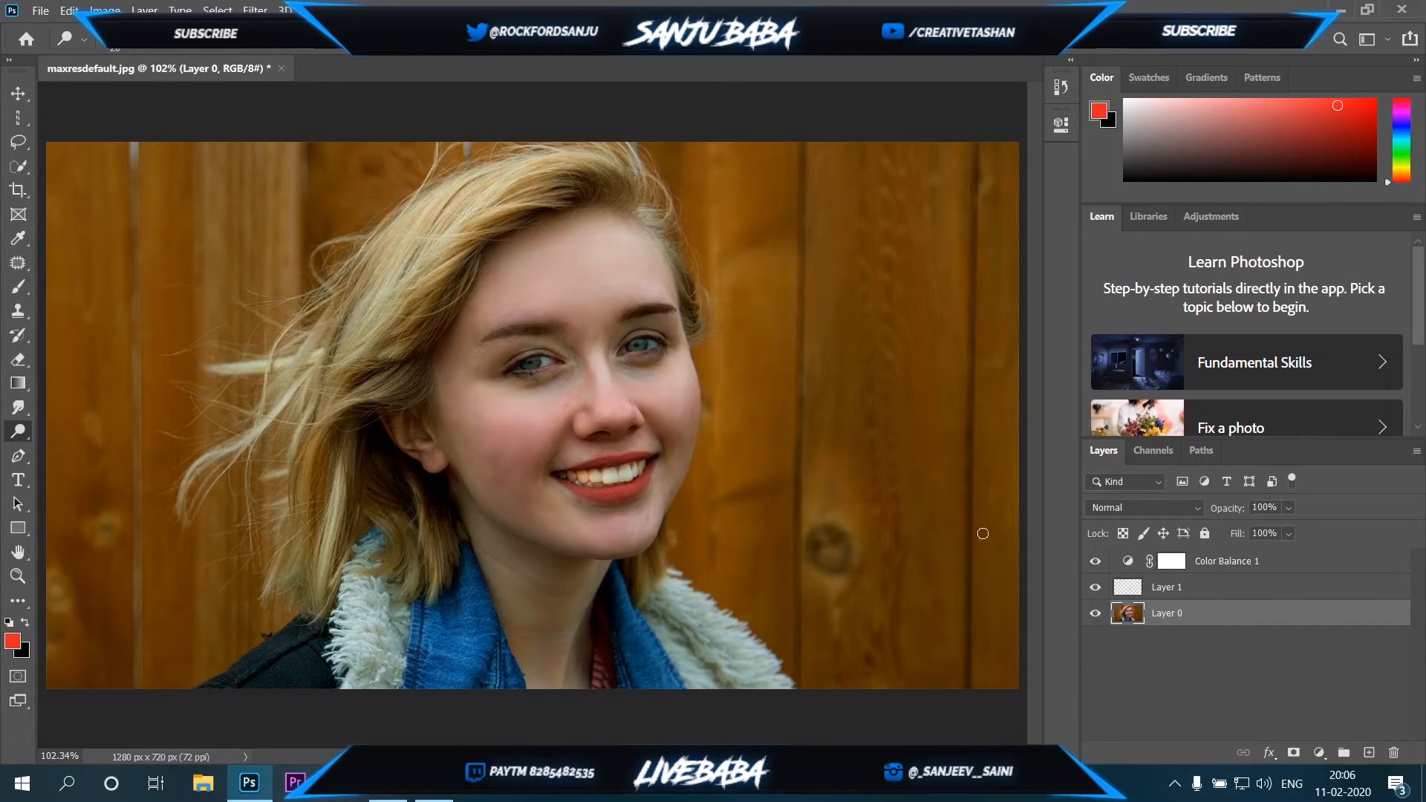
# - Stamp all visible layers into a new layer above Color Balance 1 and open it in the Camera Raw Filter
pyautogui.click(1224, 565)
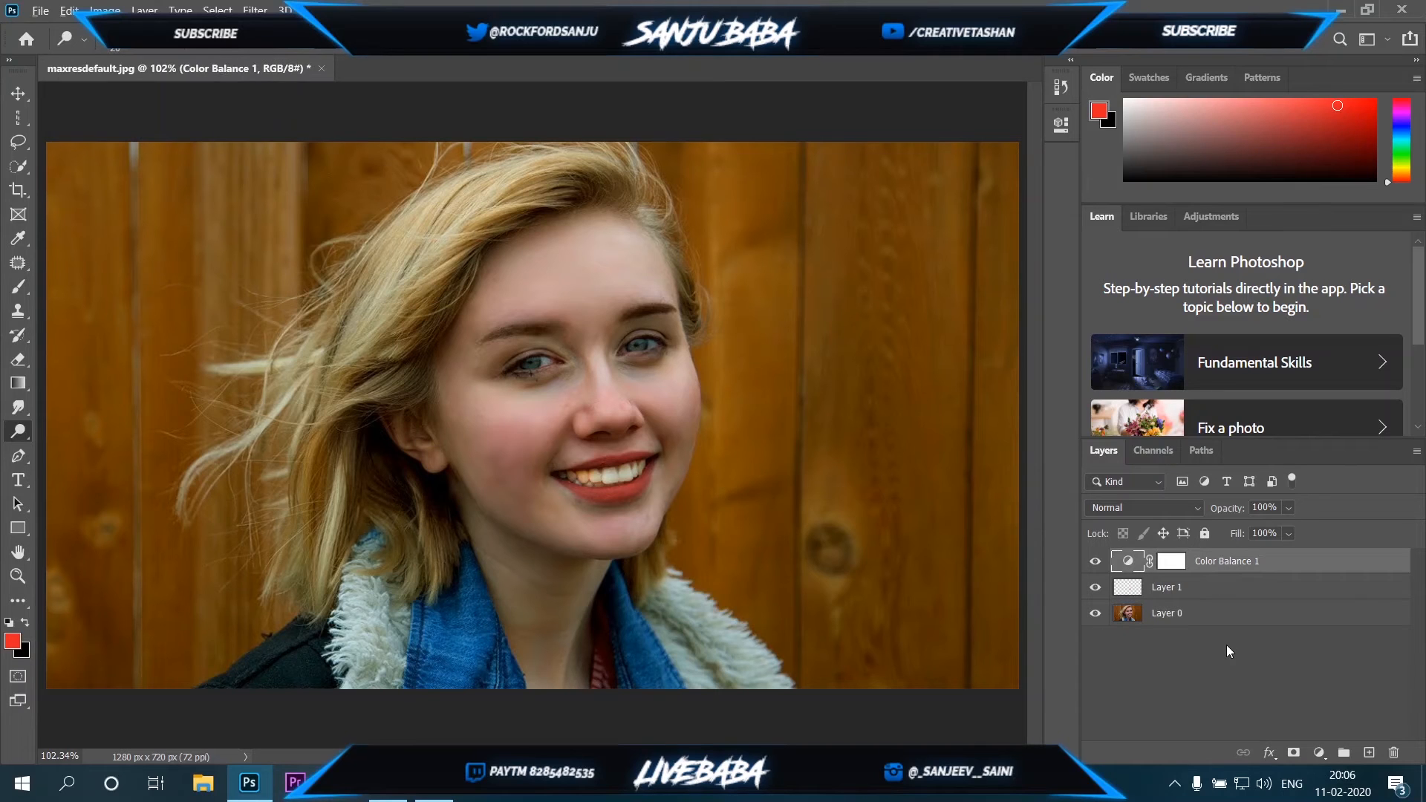
pyautogui.hotkey('ctrl', 'shift', 'alt', 'e')
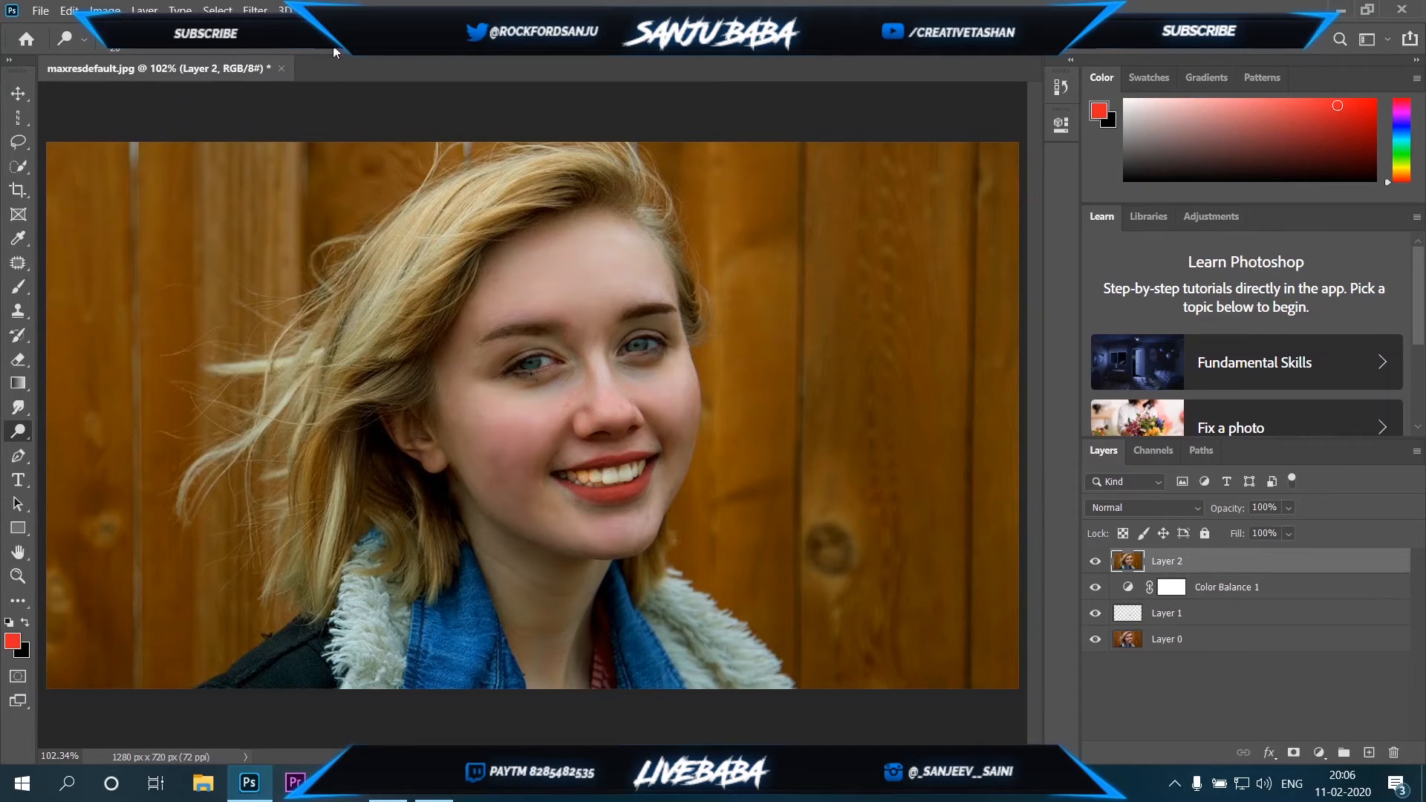
pyautogui.click(255, 10)
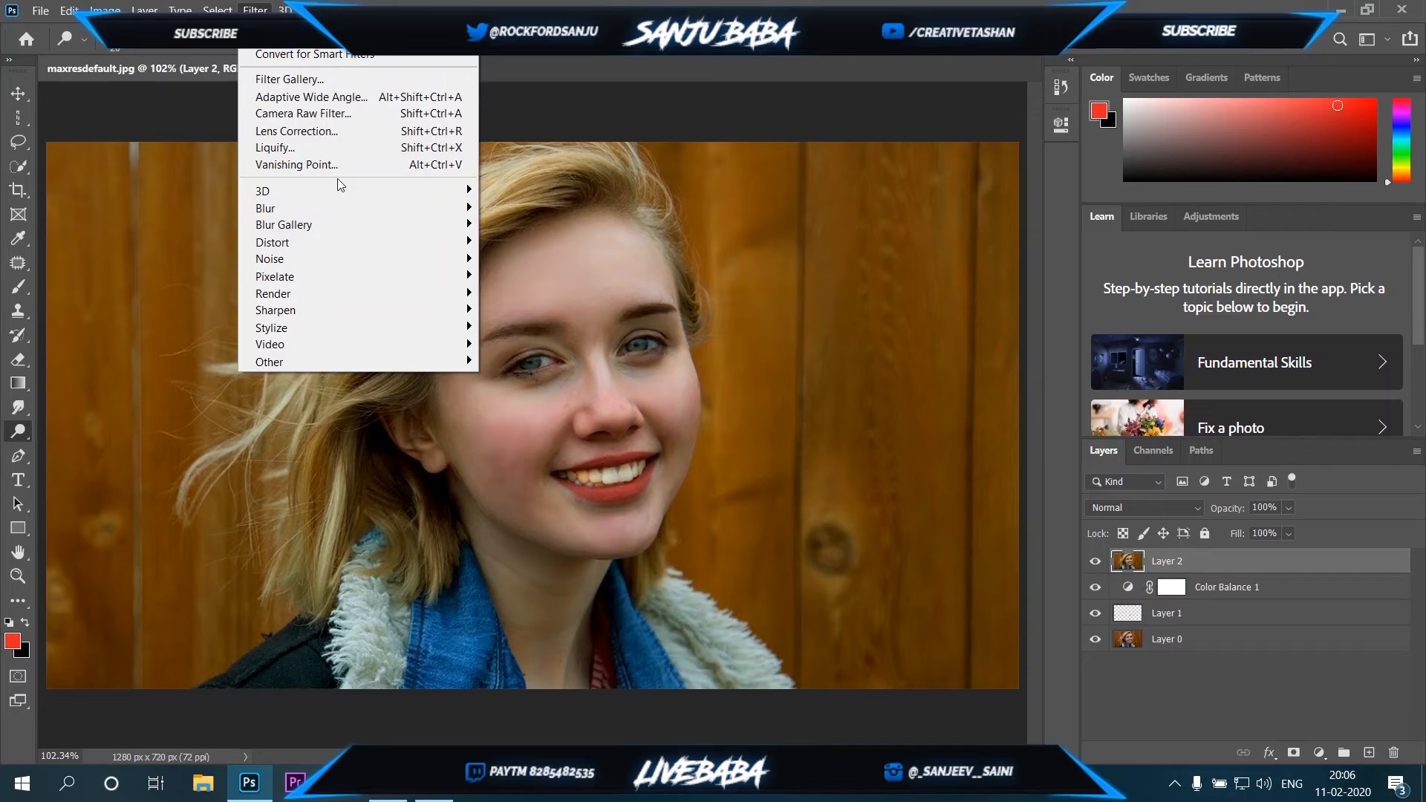
pyautogui.click(375, 115)
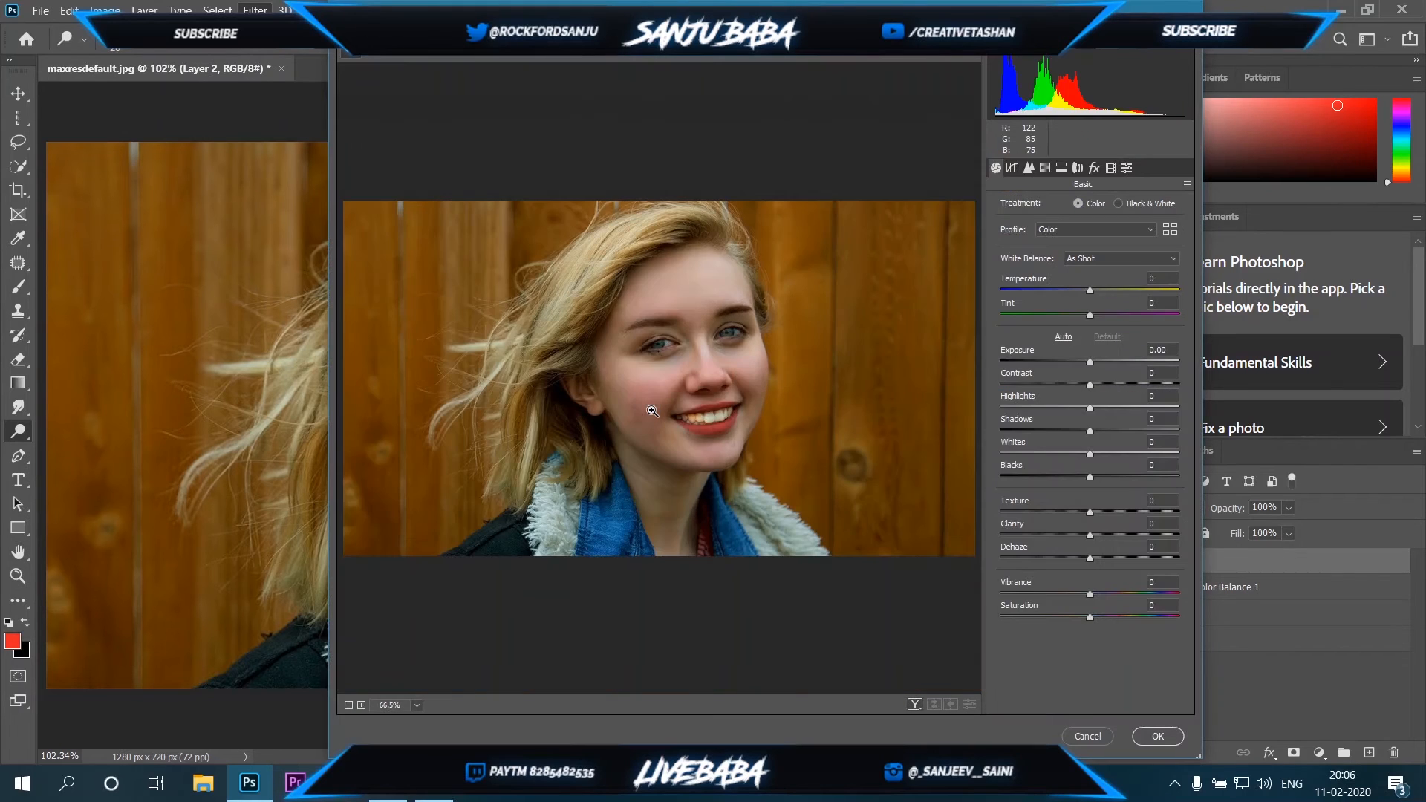
# - Set temperature +3, tint -11, exposure +0.40, contrast +3, highlights +12, shadows +15, whites -27, blacks -16, texture +10 and clarity -13
pyautogui.moveTo(1093, 291)
pyautogui.mouseDown()
pyautogui.moveTo(1080, 315)
pyautogui.moveTo(1093, 291)
pyautogui.mouseUp()
pyautogui.click(1100, 289)
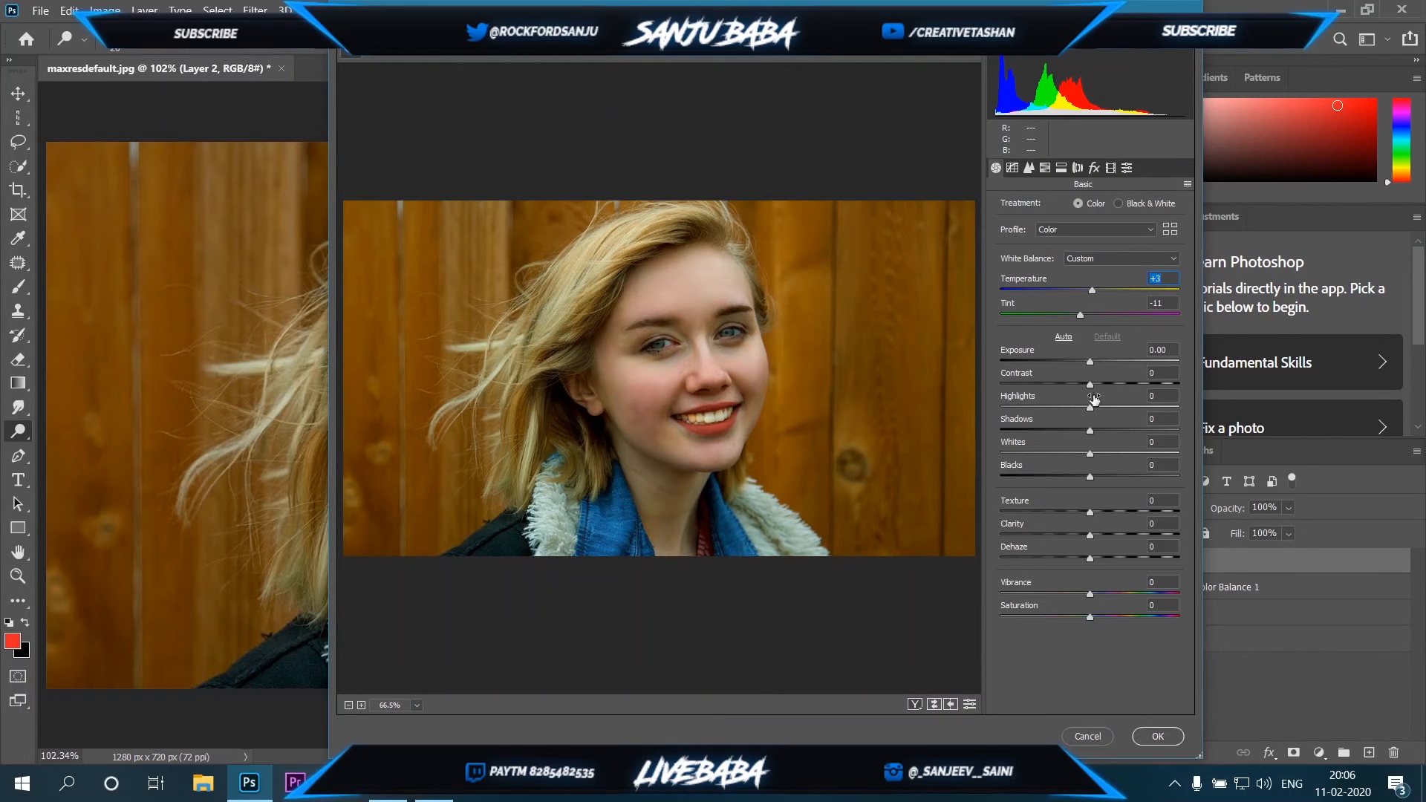
pyautogui.moveTo(1090, 362); pyautogui.dragTo(1068, 455)
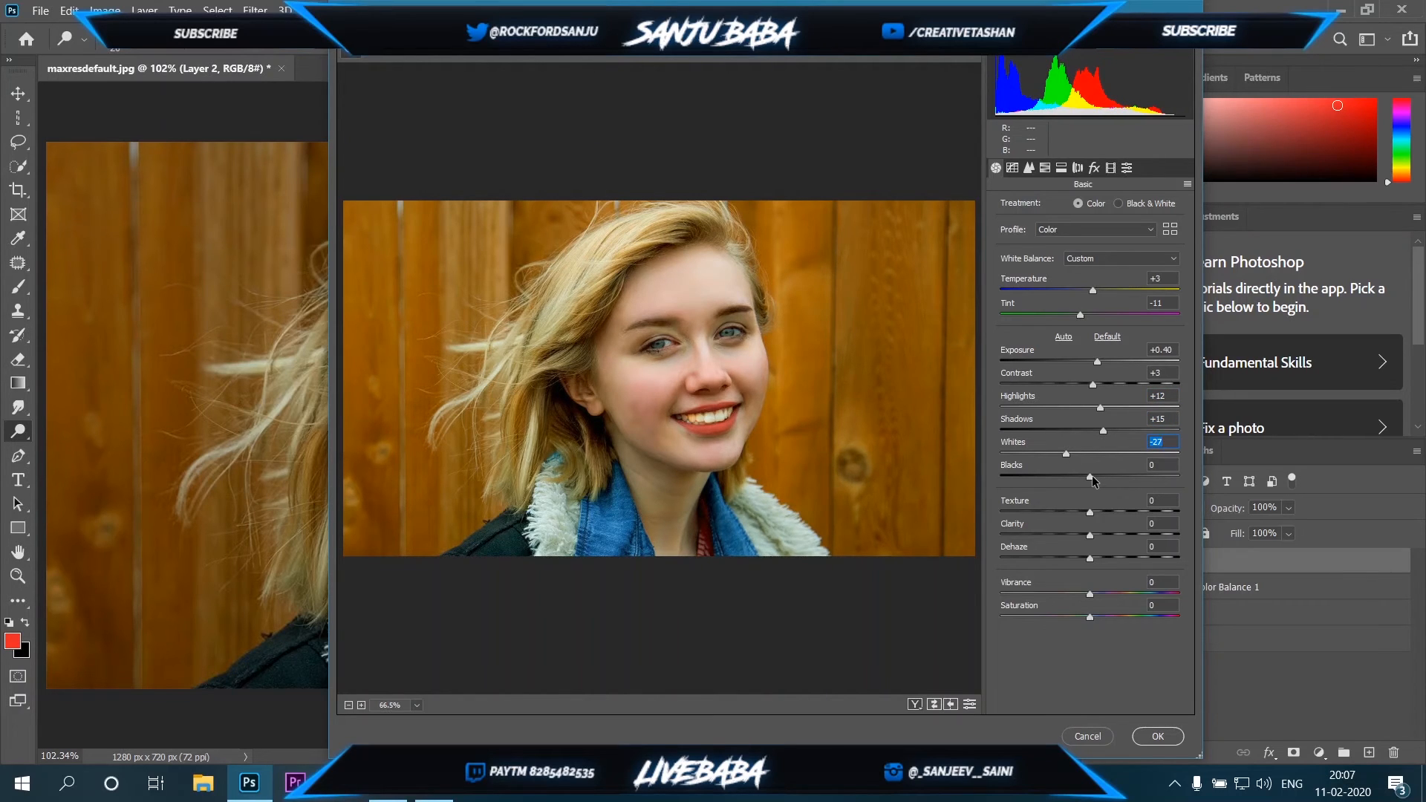
pyautogui.moveTo(1092, 477); pyautogui.dragTo(1080, 533)
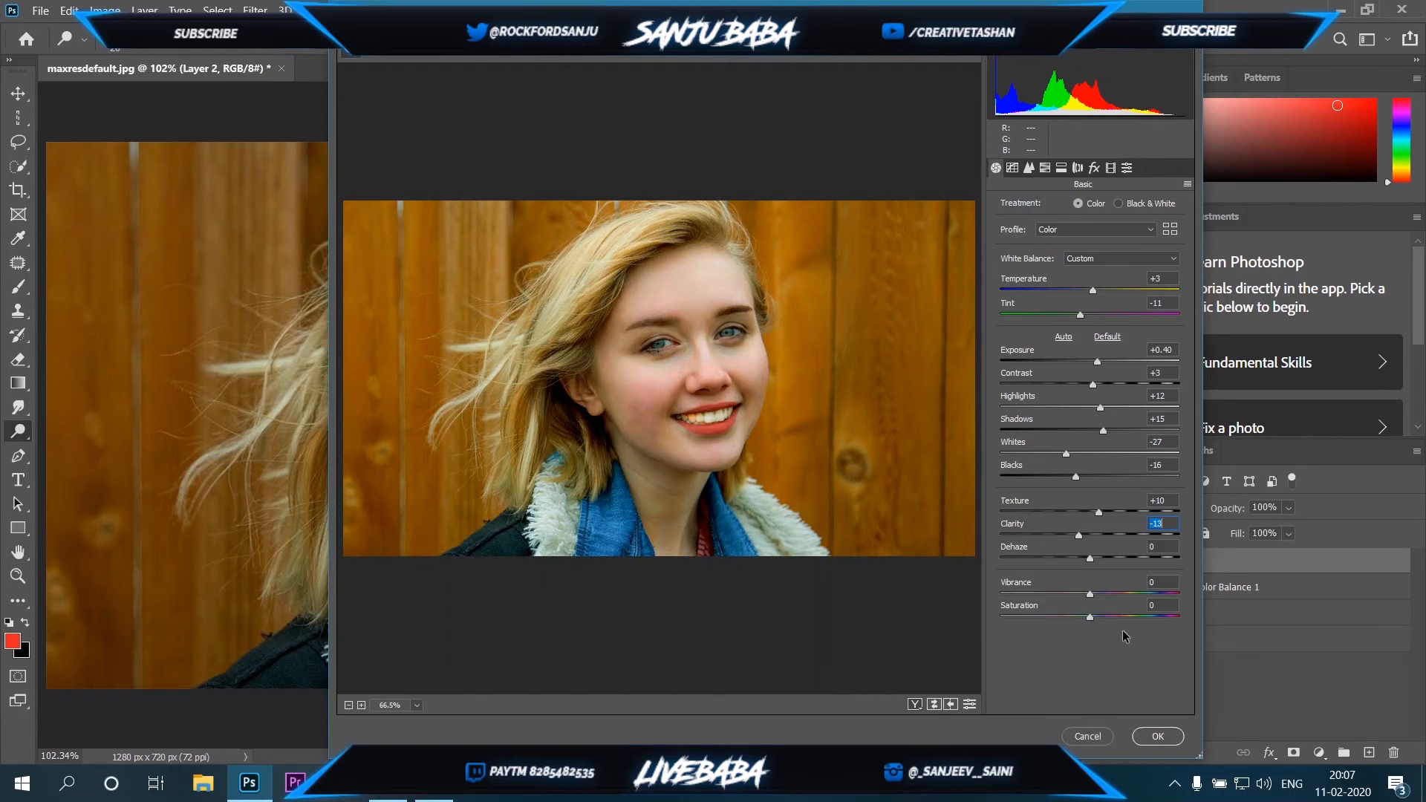
# - Adjust the HSL hues to reds -13, oranges +8, yellows +10, greens +4, aquas +39 and blues about -18, and lower the purples
pyautogui.click(1045, 168)
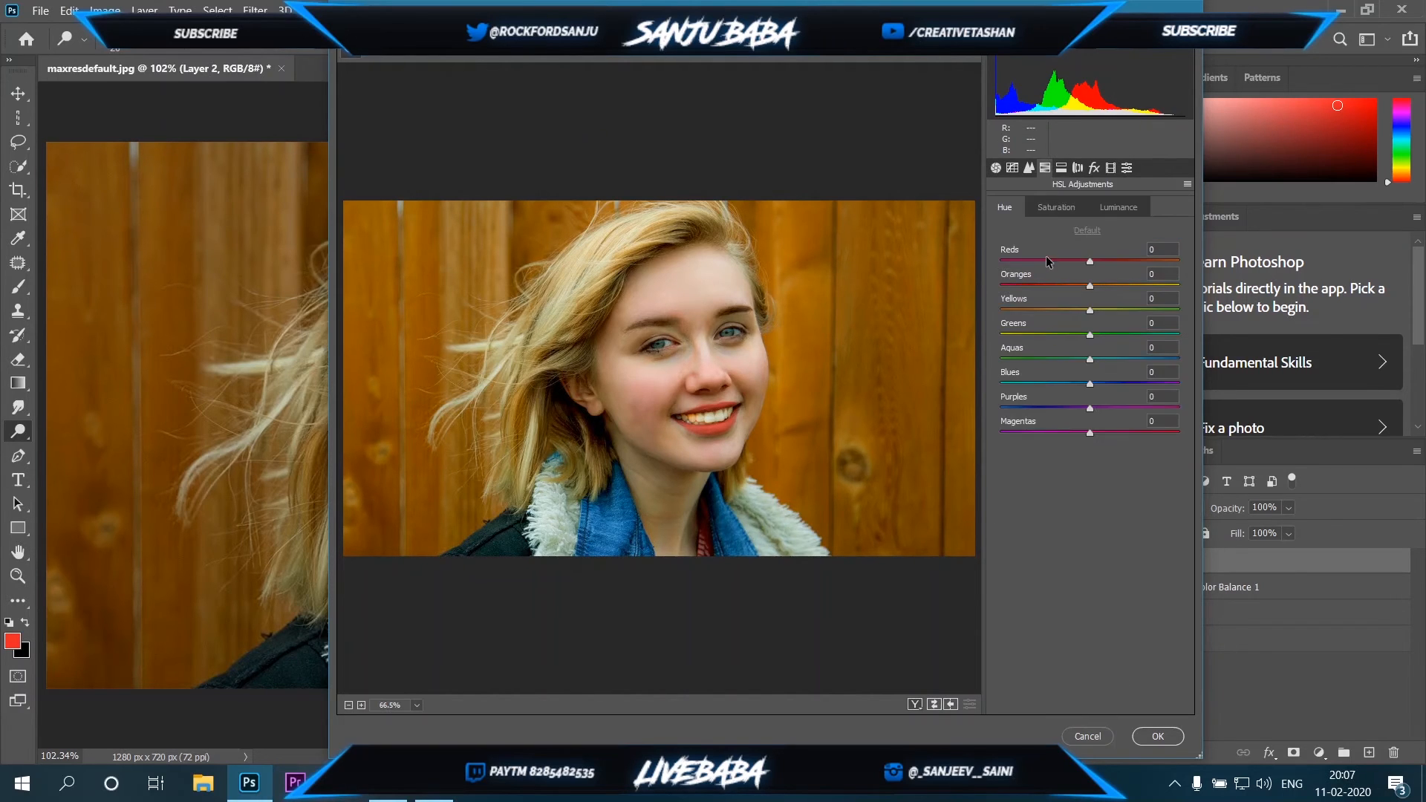
pyautogui.moveTo(1088, 262); pyautogui.dragTo(1077, 384)
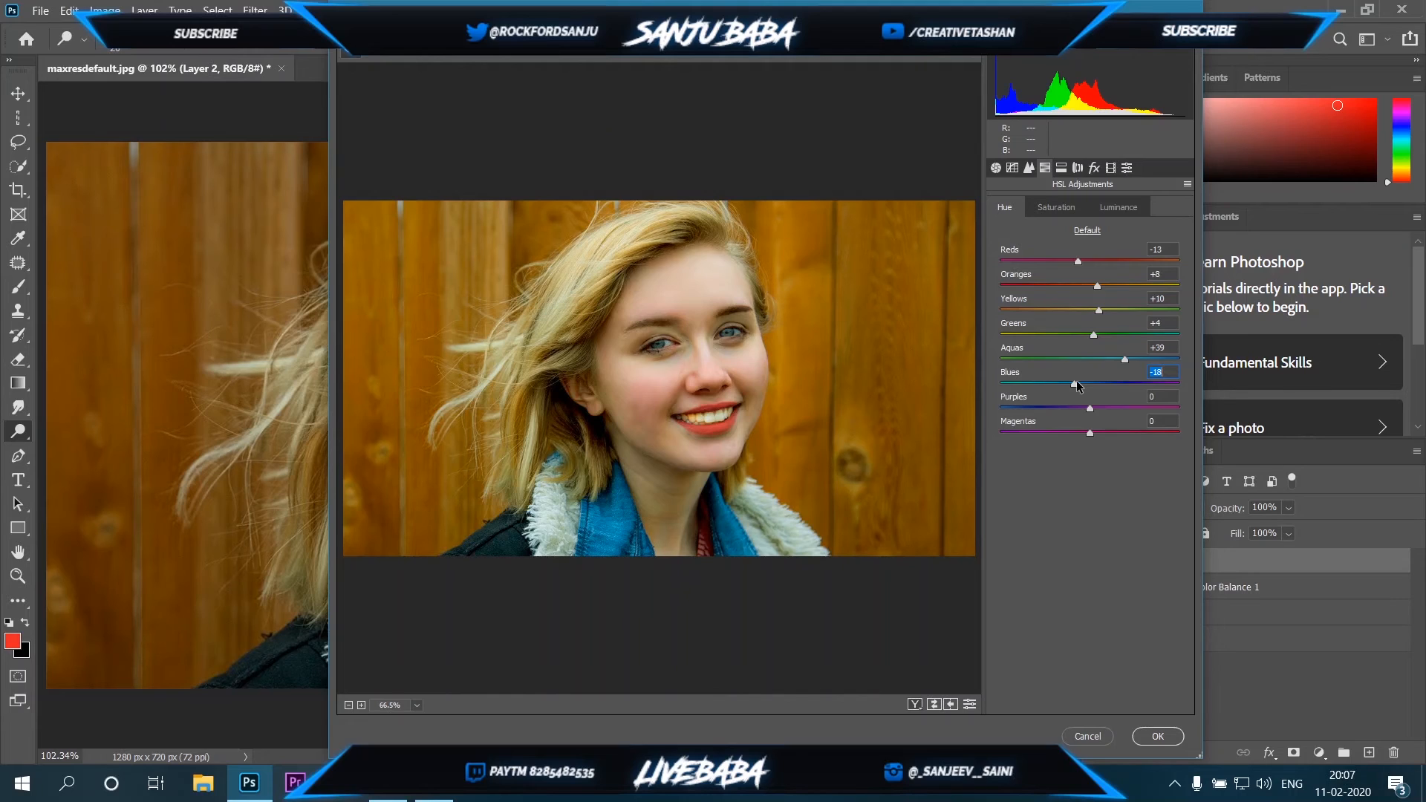
pyautogui.moveTo(1079, 386); pyautogui.dragTo(1060, 411)
# - Set the HSL saturation to reds +11, oranges -13, yellows +32, greens +18, aquas +42 and blues +65
pyautogui.click(1056, 207)
pyautogui.moveTo(1111, 260); pyautogui.dragTo(1152, 387)
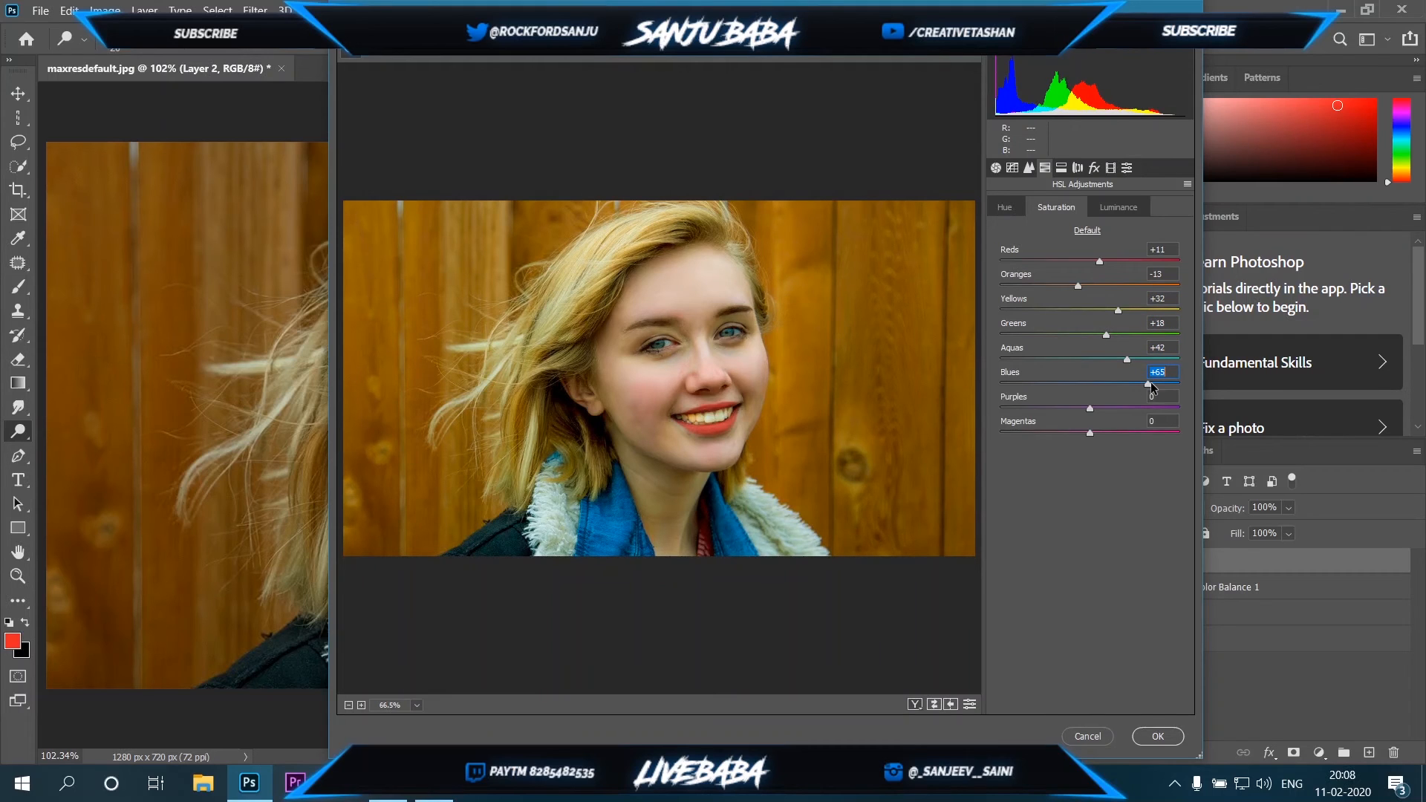
# - Set the HSL luminance to reds -19, oranges +13, yellows +16, greens -9, aquas +18, blues -28 and purples about +11
pyautogui.click(1118, 207)
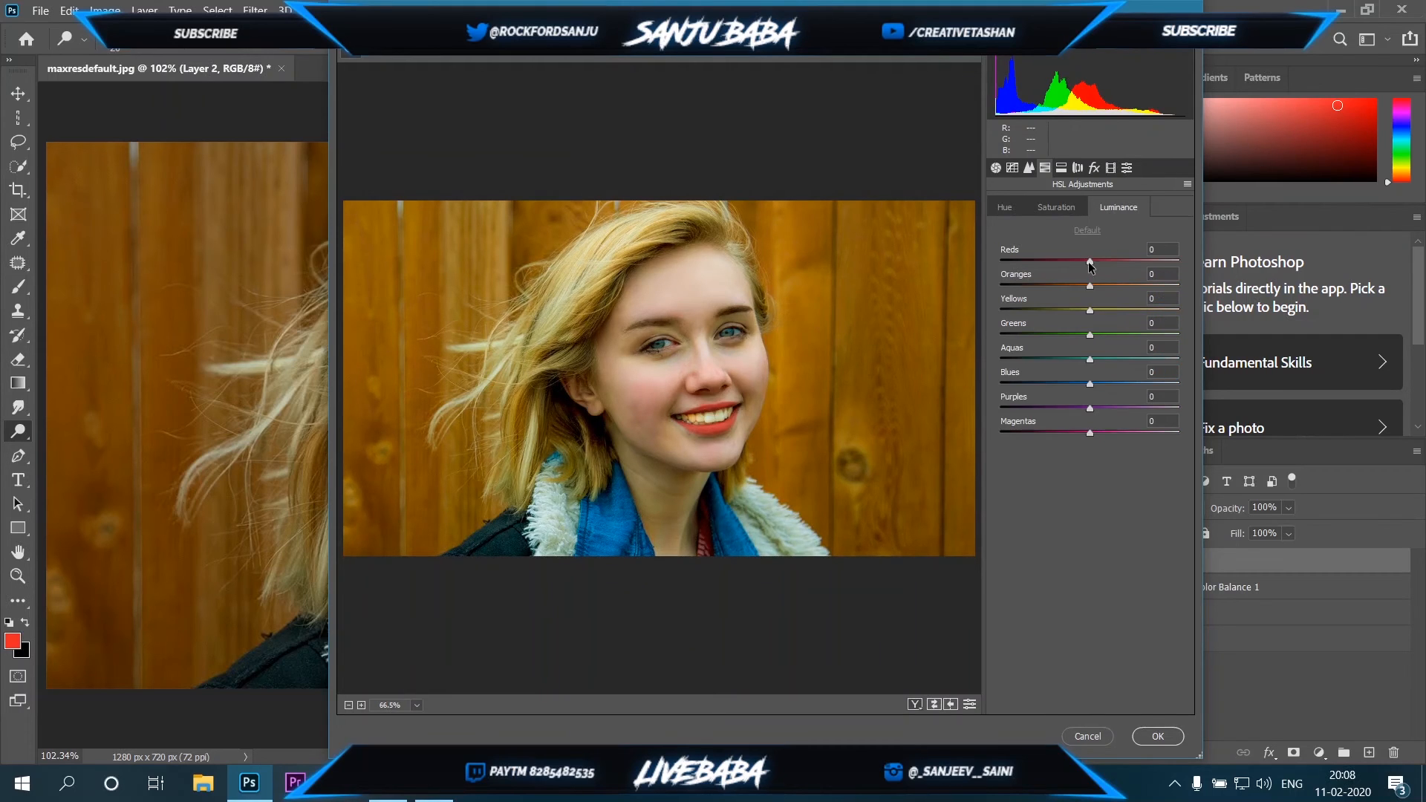
pyautogui.moveTo(1090, 265); pyautogui.dragTo(1108, 408)
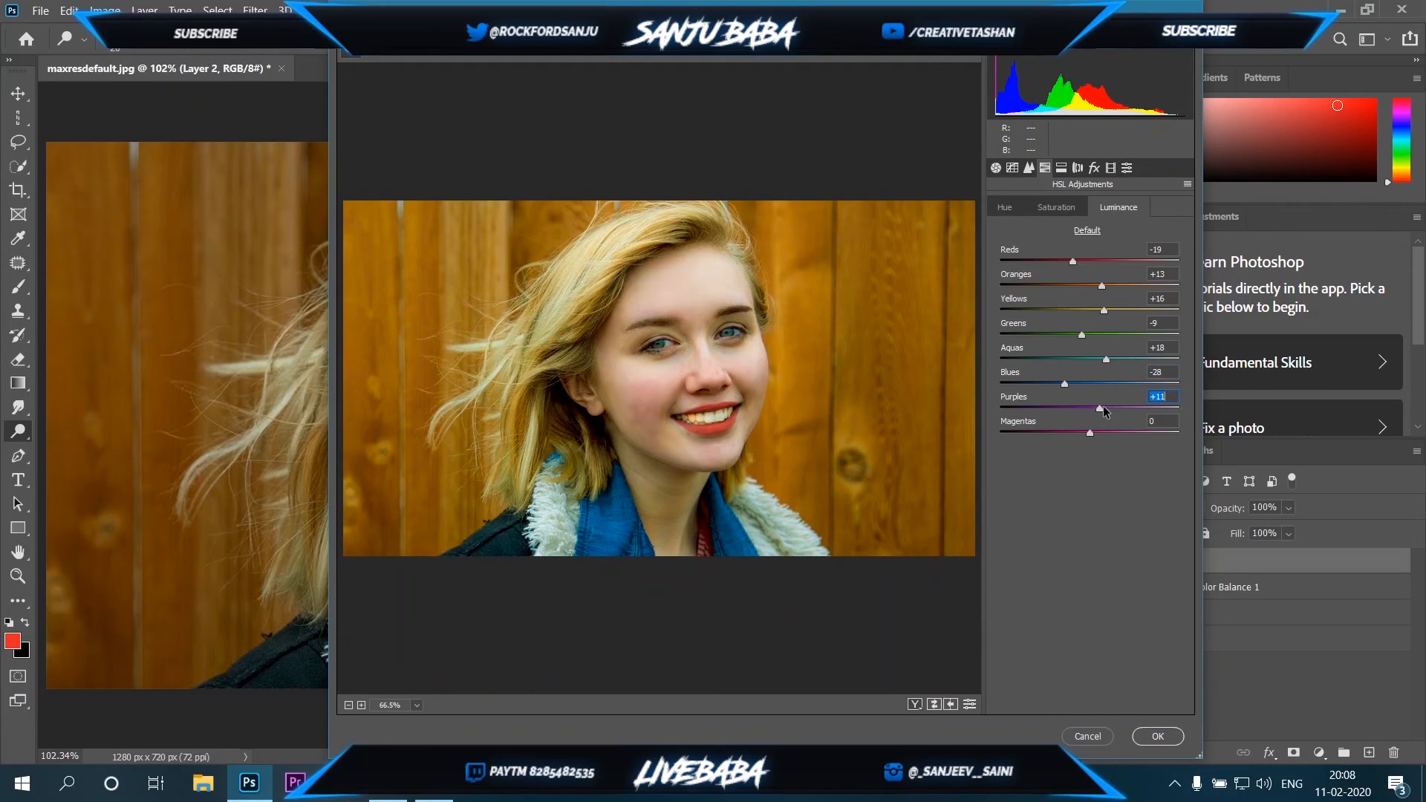
# - Calibrate shadow tint -17, red hue -2, saturation +4, green hue +28, saturation +17, blue hue -3, saturation -49, and apply the filter
pyautogui.click(1110, 168)
pyautogui.moveTo(1089, 307); pyautogui.dragTo(1074, 265)
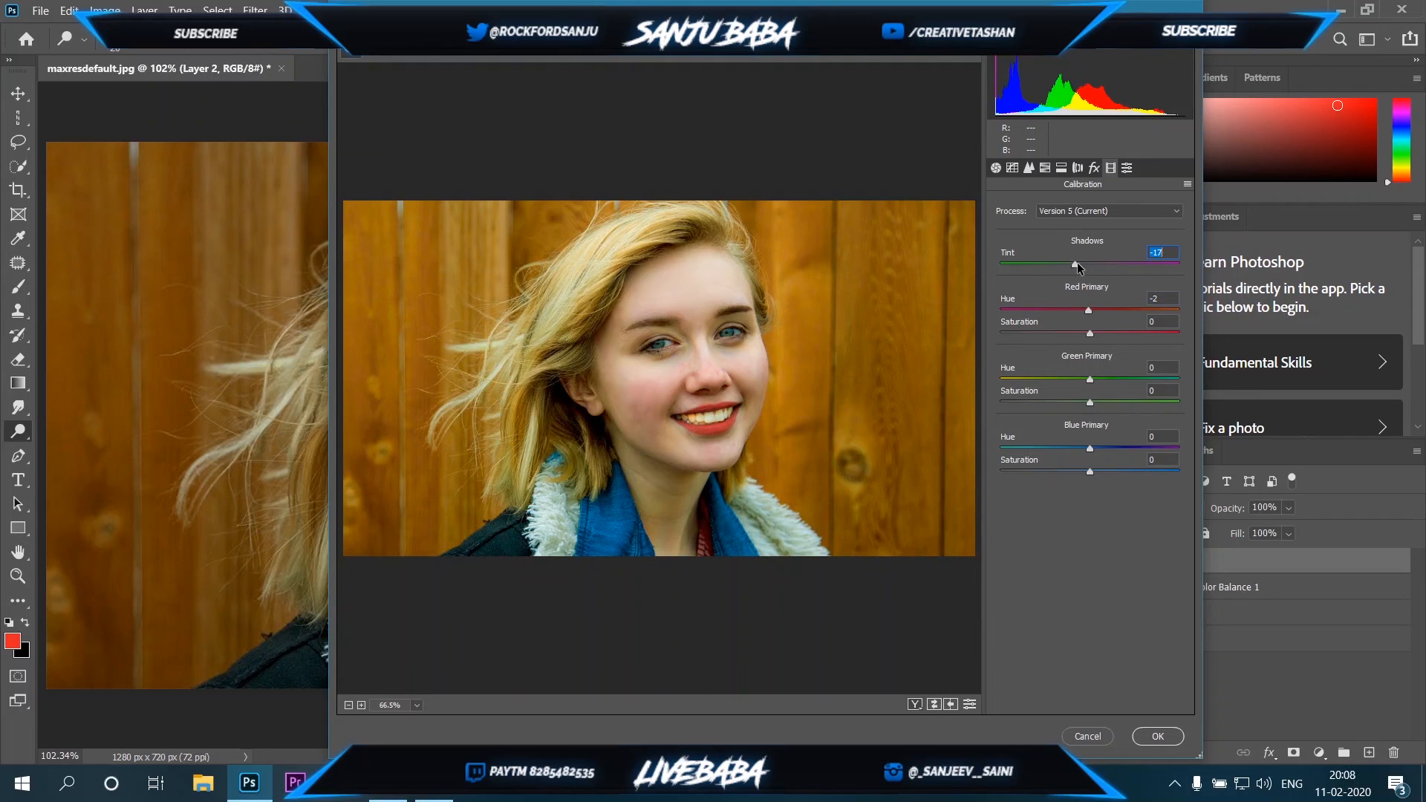
pyautogui.moveTo(1090, 379); pyautogui.dragTo(1117, 382)
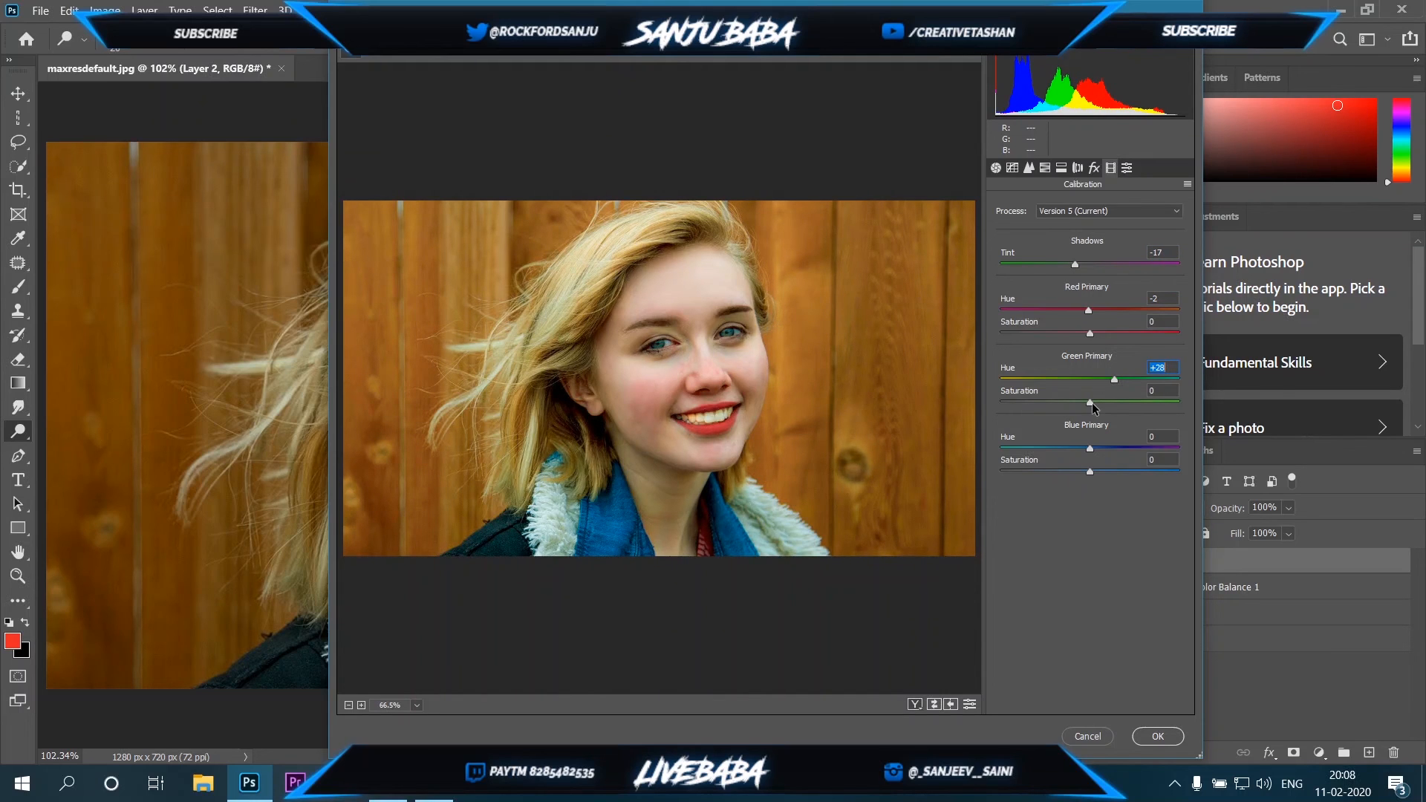
pyautogui.moveTo(1090, 402)
pyautogui.mouseDown()
pyautogui.moveTo(1107, 403)
pyautogui.moveTo(1062, 403)
pyautogui.moveTo(1104, 402)
pyautogui.mouseUp()
pyautogui.moveTo(1090, 334)
pyautogui.mouseDown()
pyautogui.moveTo(1111, 333)
pyautogui.moveTo(1094, 333)
pyautogui.mouseUp()
pyautogui.moveTo(1090, 448)
pyautogui.mouseDown()
pyautogui.moveTo(1141, 446)
pyautogui.moveTo(1088, 447)
pyautogui.mouseUp()
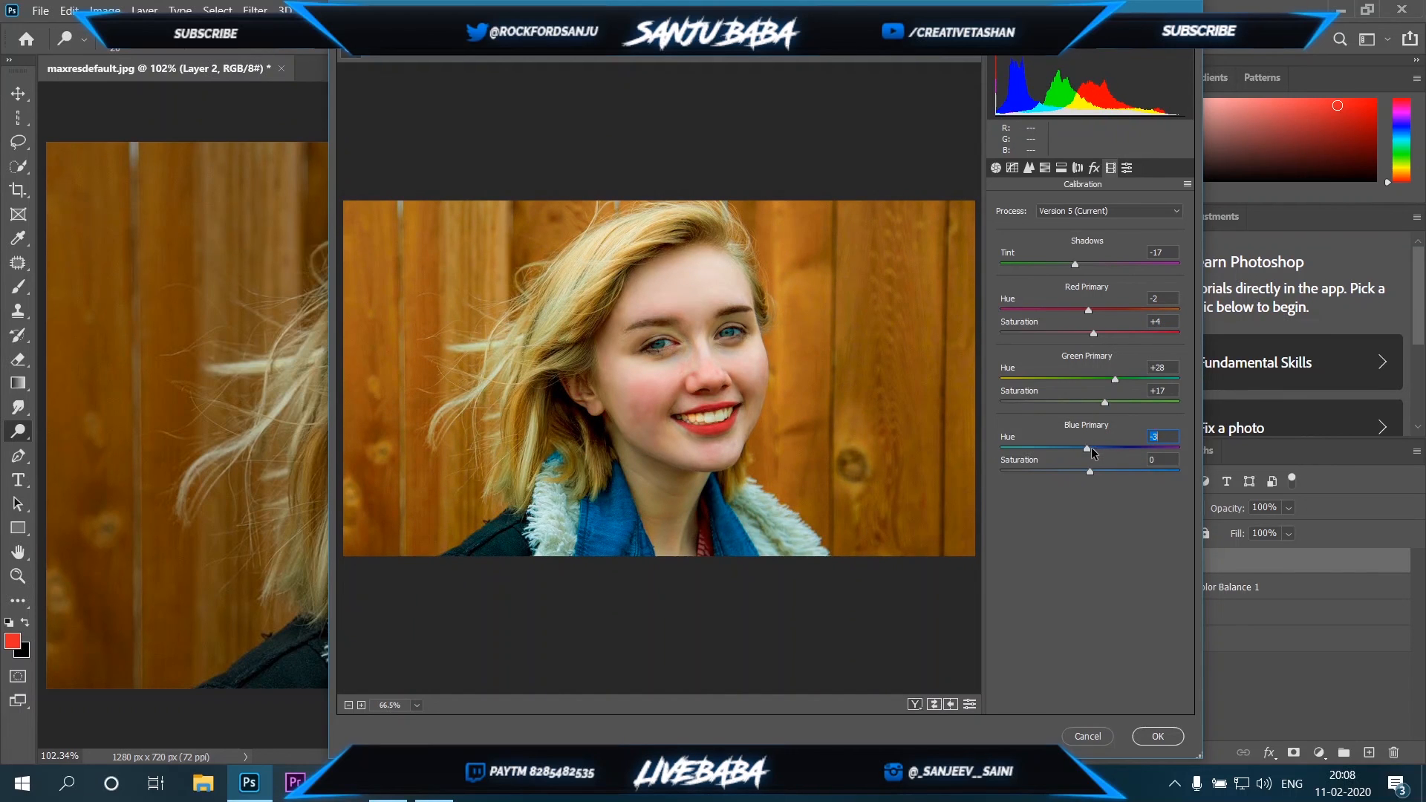
pyautogui.moveTo(1090, 471); pyautogui.dragTo(1047, 462)
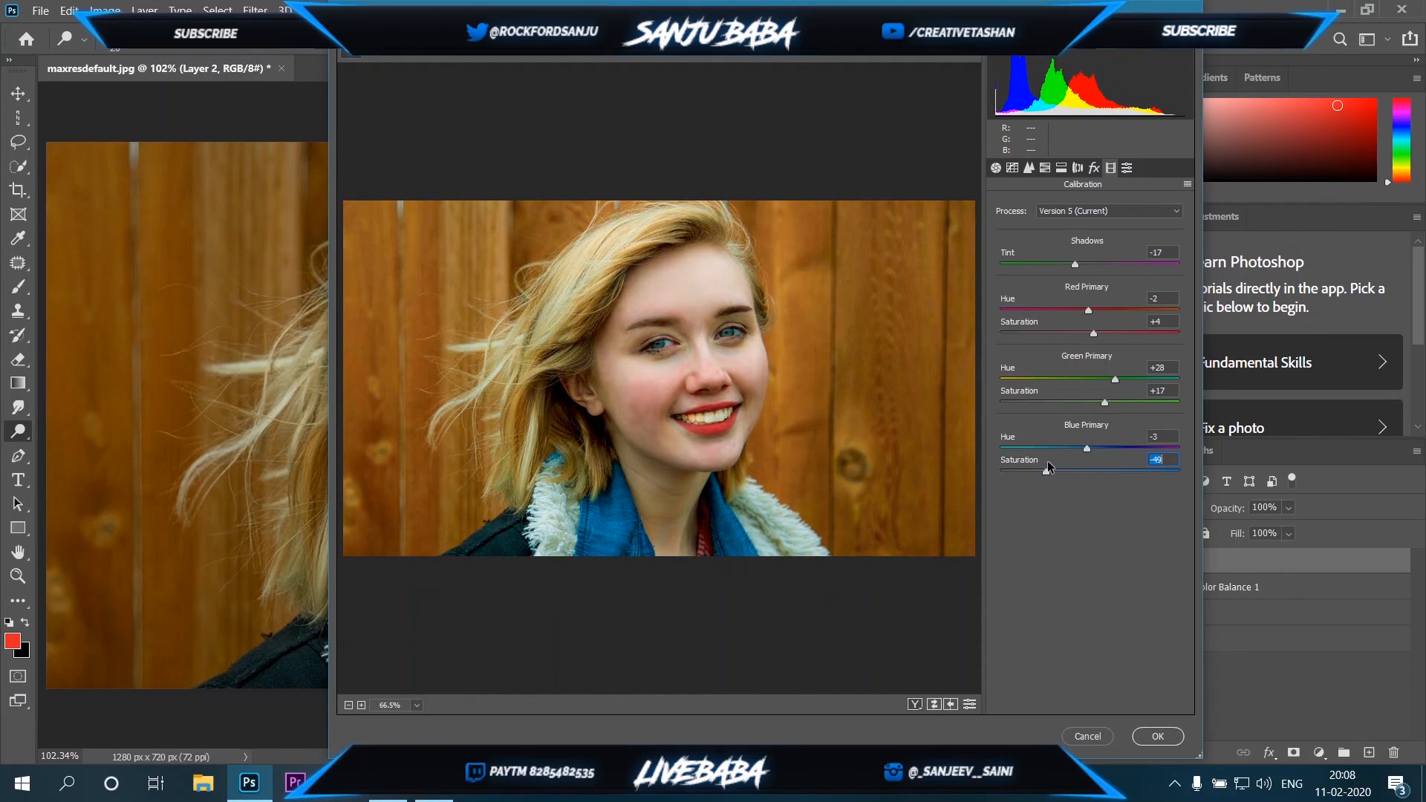
pyautogui.click(1147, 739)
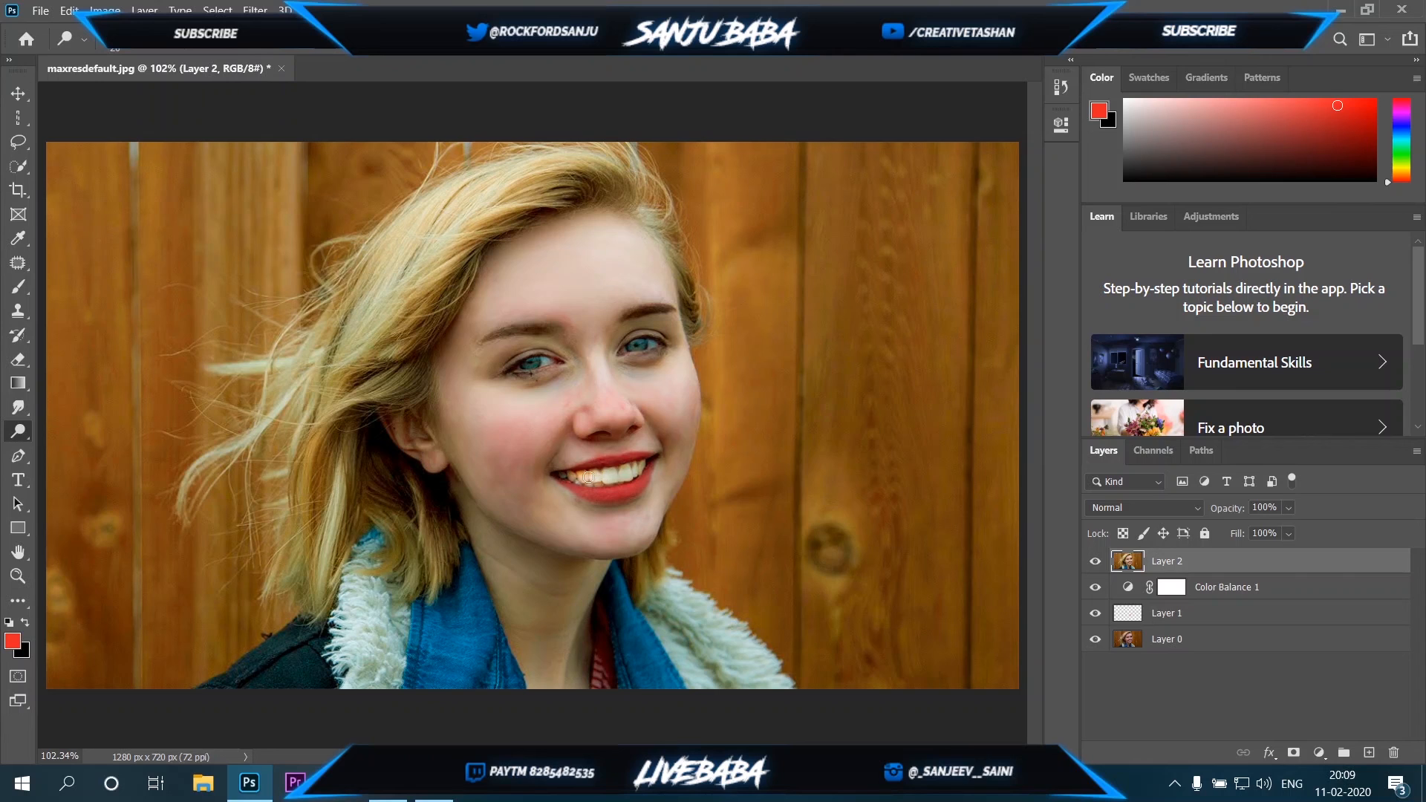
# - Brighten the teeth on the merged Layer 2 with a Dodge stroke across them
pyautogui.moveTo(577, 475); pyautogui.dragTo(643, 468)
pyautogui.click(433, 784)
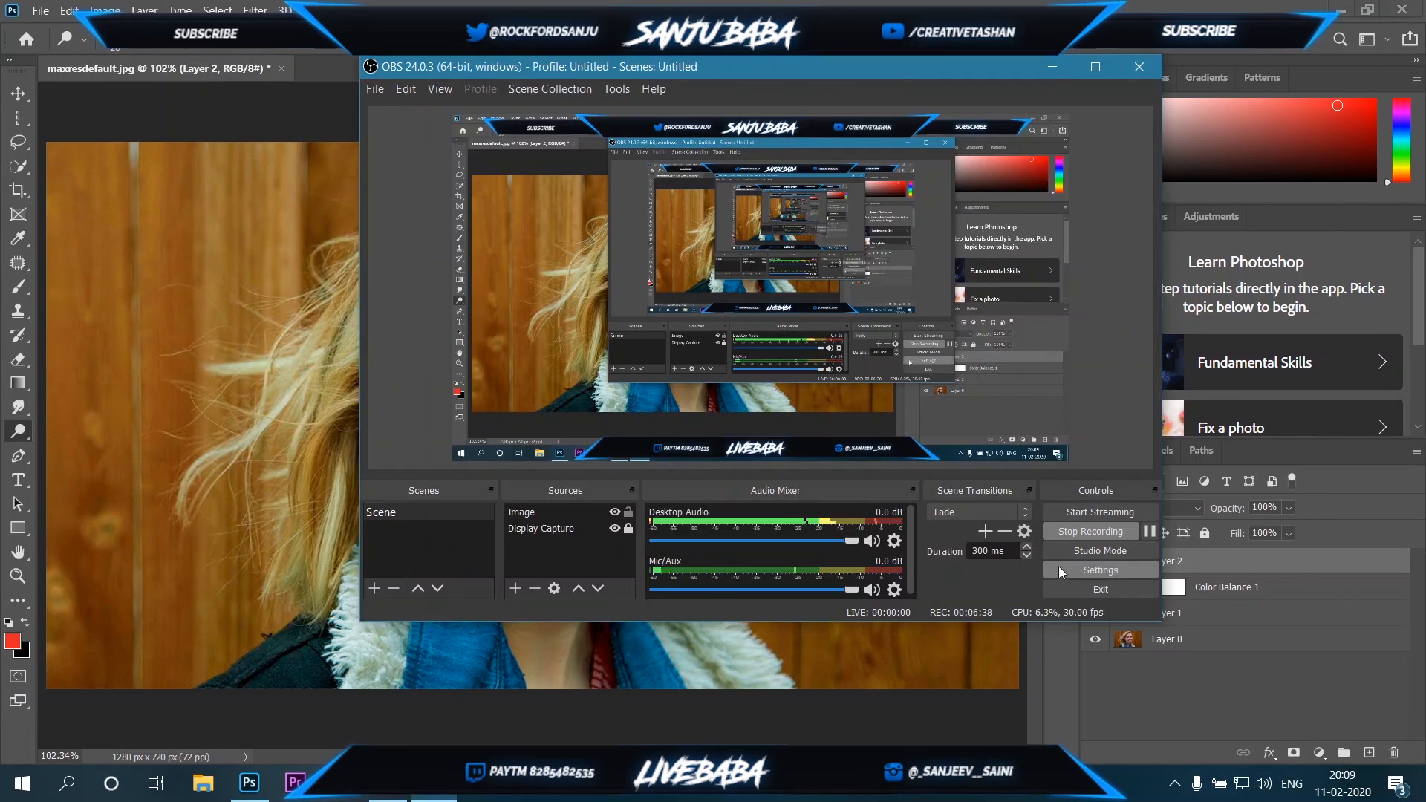